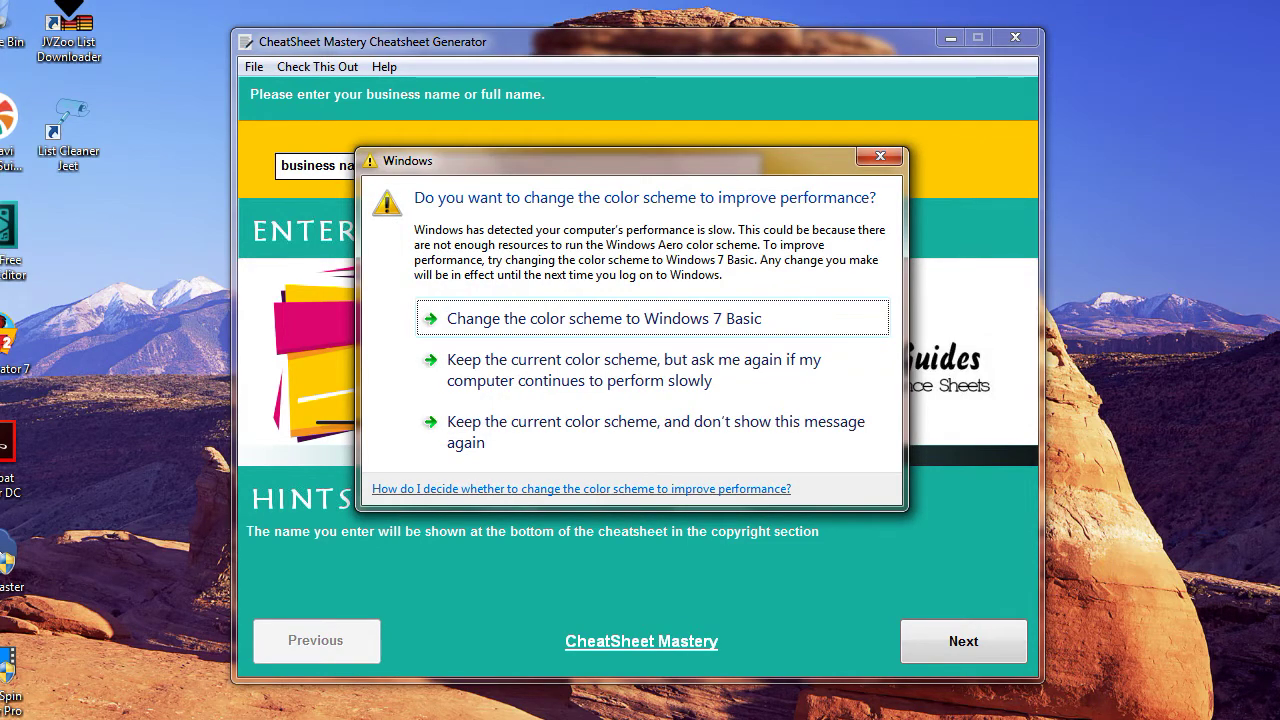
Step: Choose 'Keep the current color scheme, and don't show this message again' in the Windows prompt
click(640, 425)
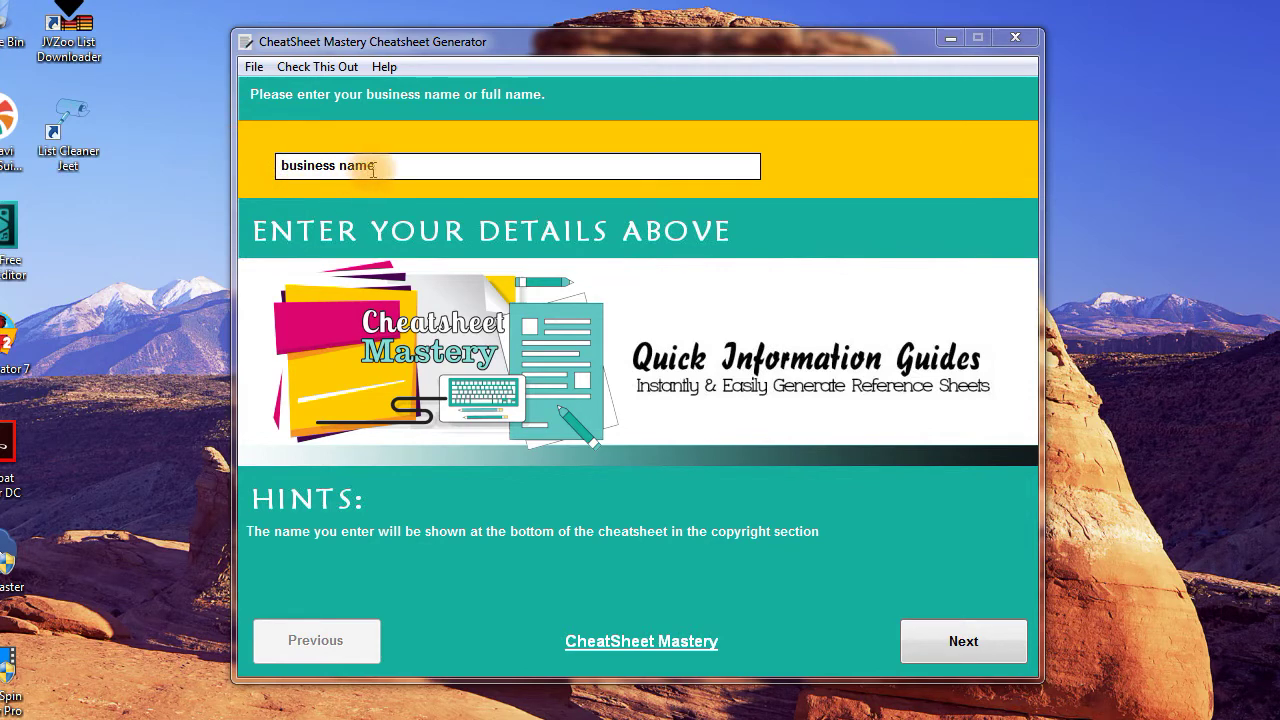
Step: Replace the 'business name' placeholder with the business name and continue to the niche step
drag(388, 168, 286, 166)
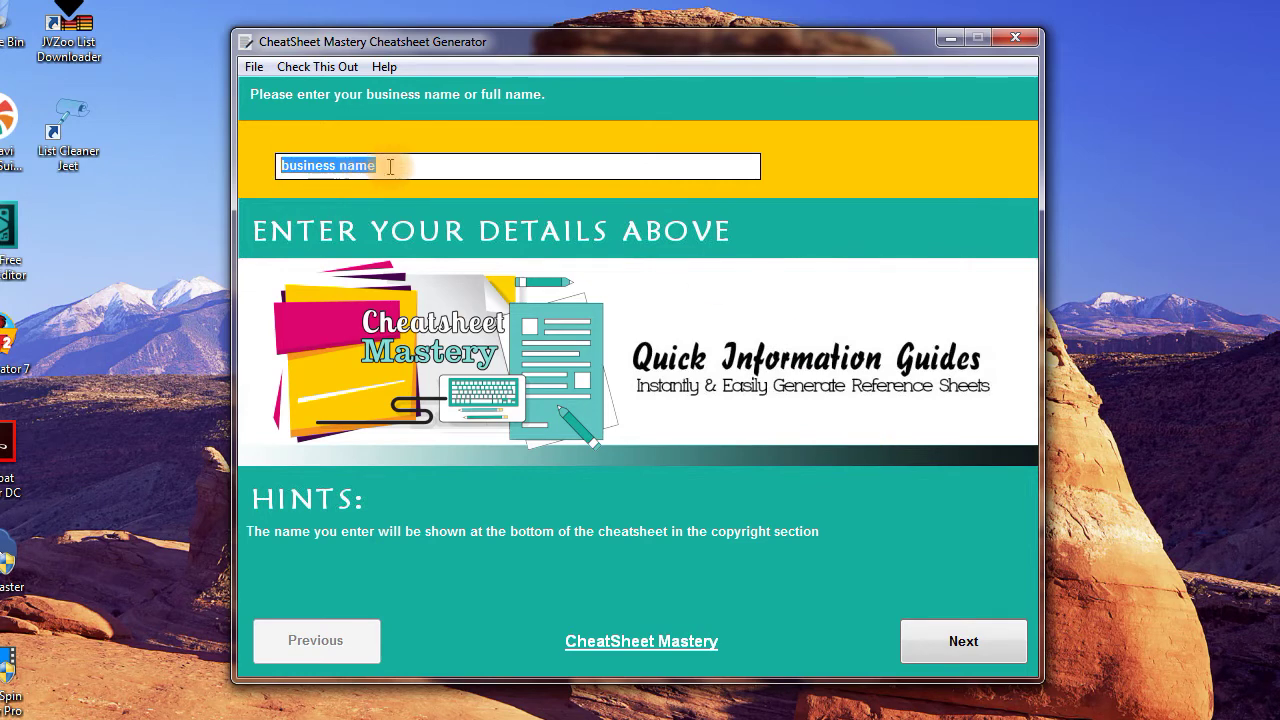
text(C)
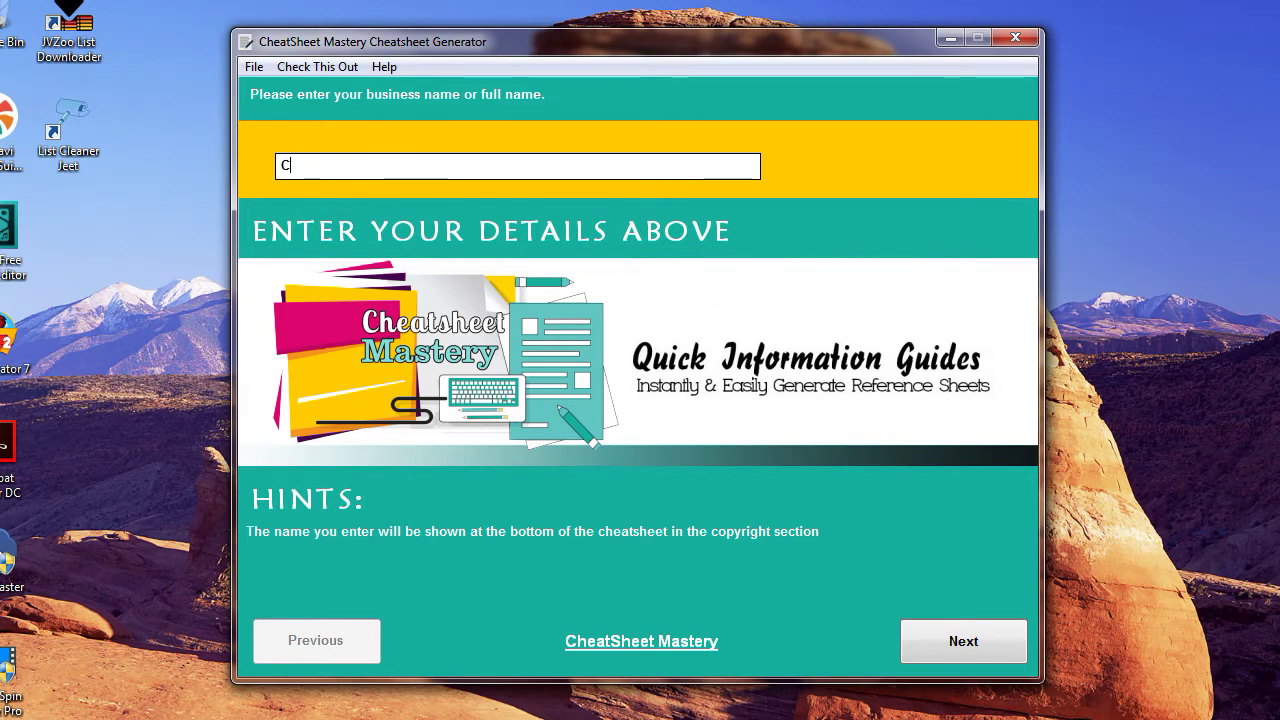
text(J Mollo)
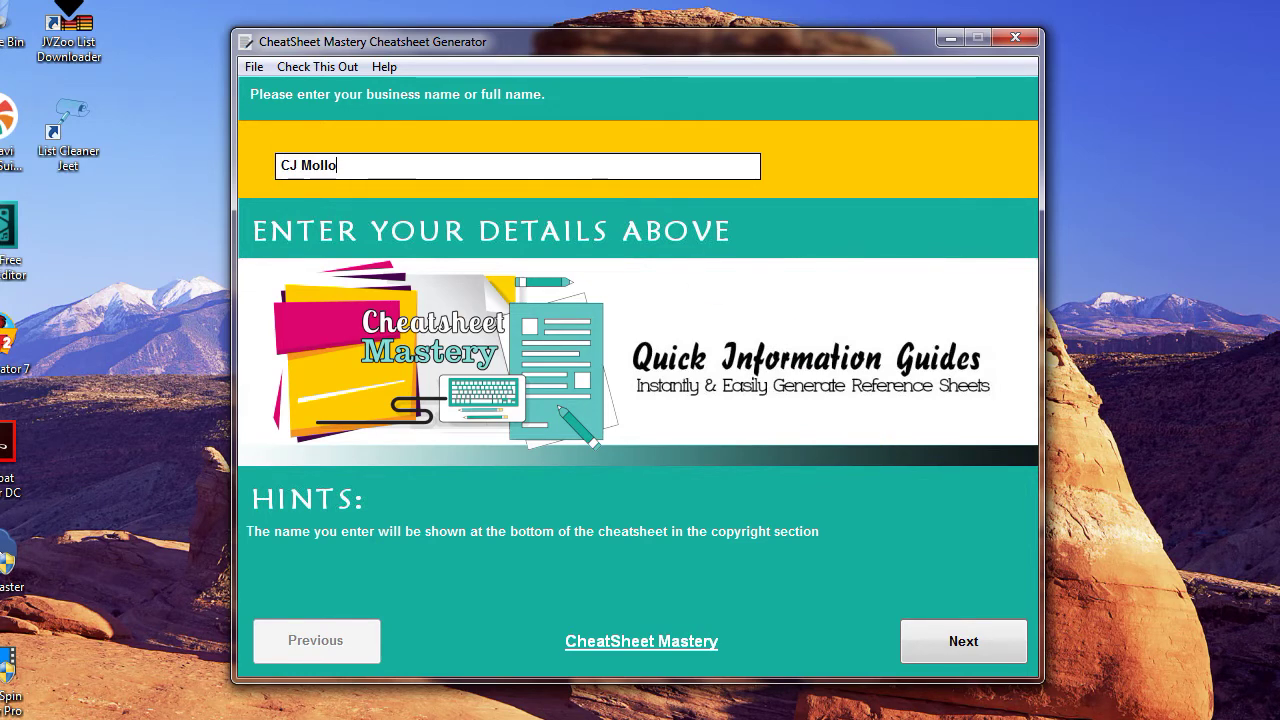
text( Int)
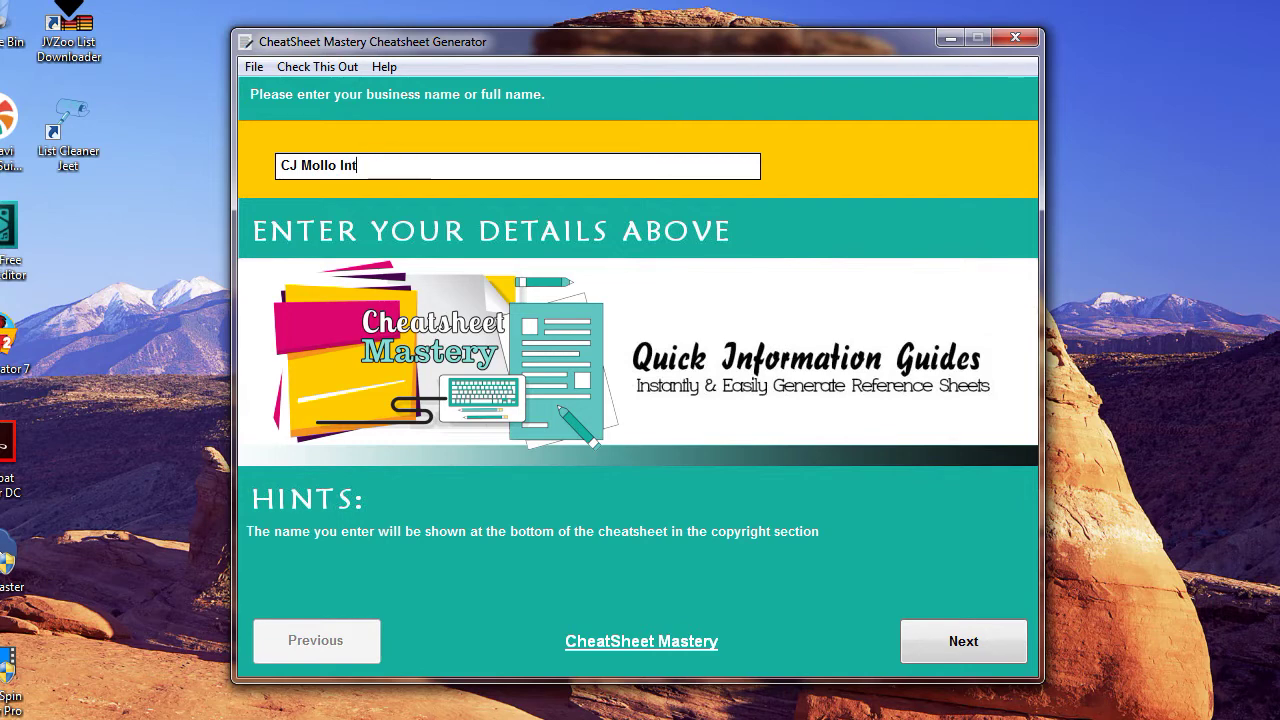
text(ernet Marketing)
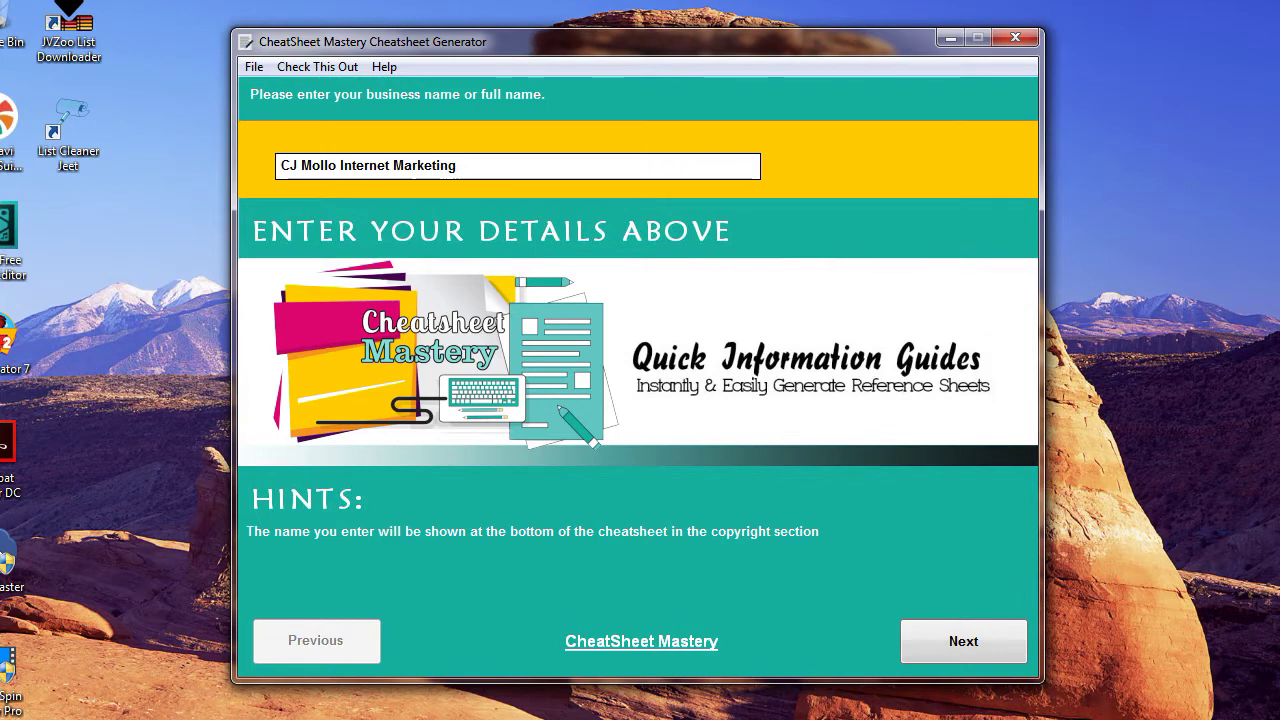
click(963, 642)
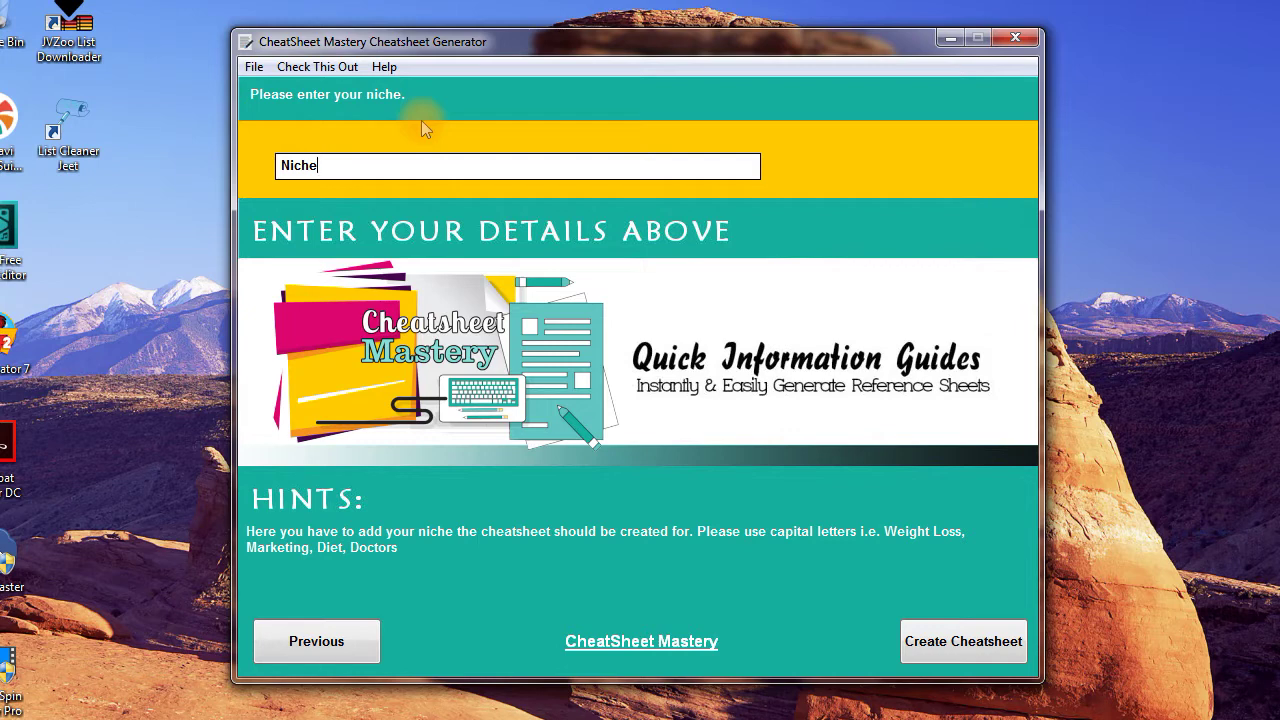
Step: Replace the 'Niche' placeholder with Betta Fish and create the cheatsheet
drag(323, 165, 277, 163)
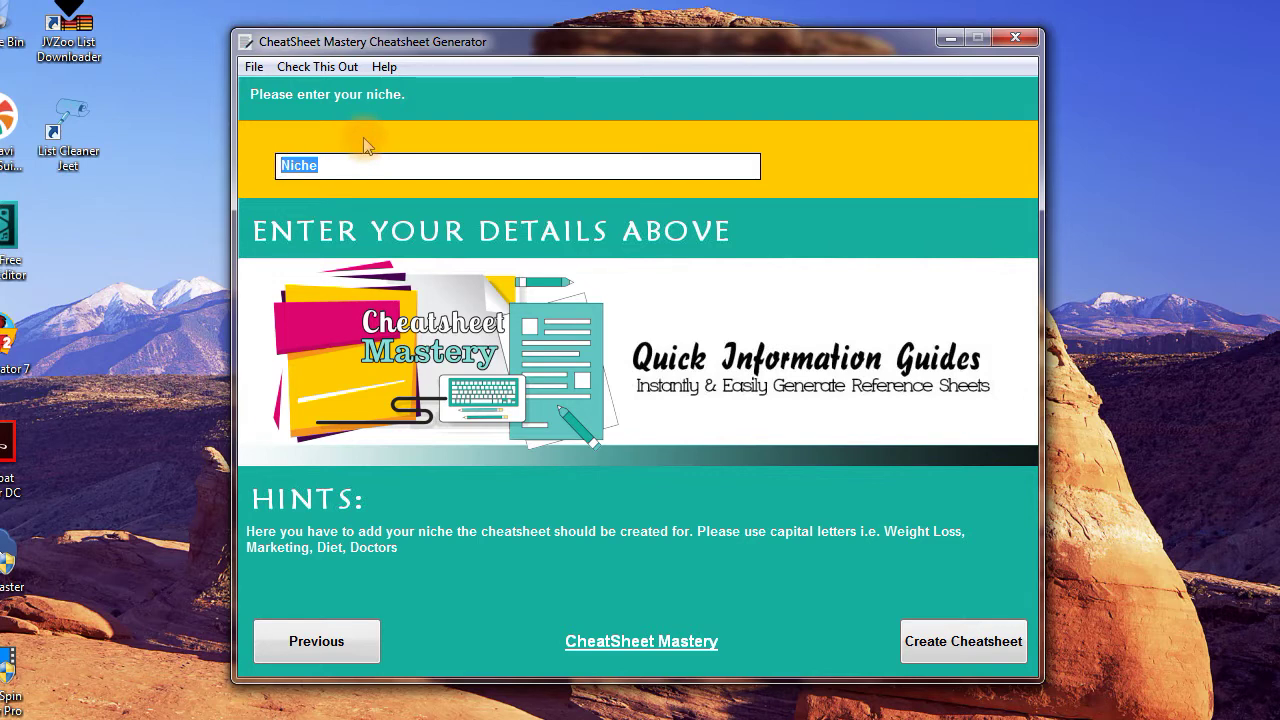
text(Betta Fish)
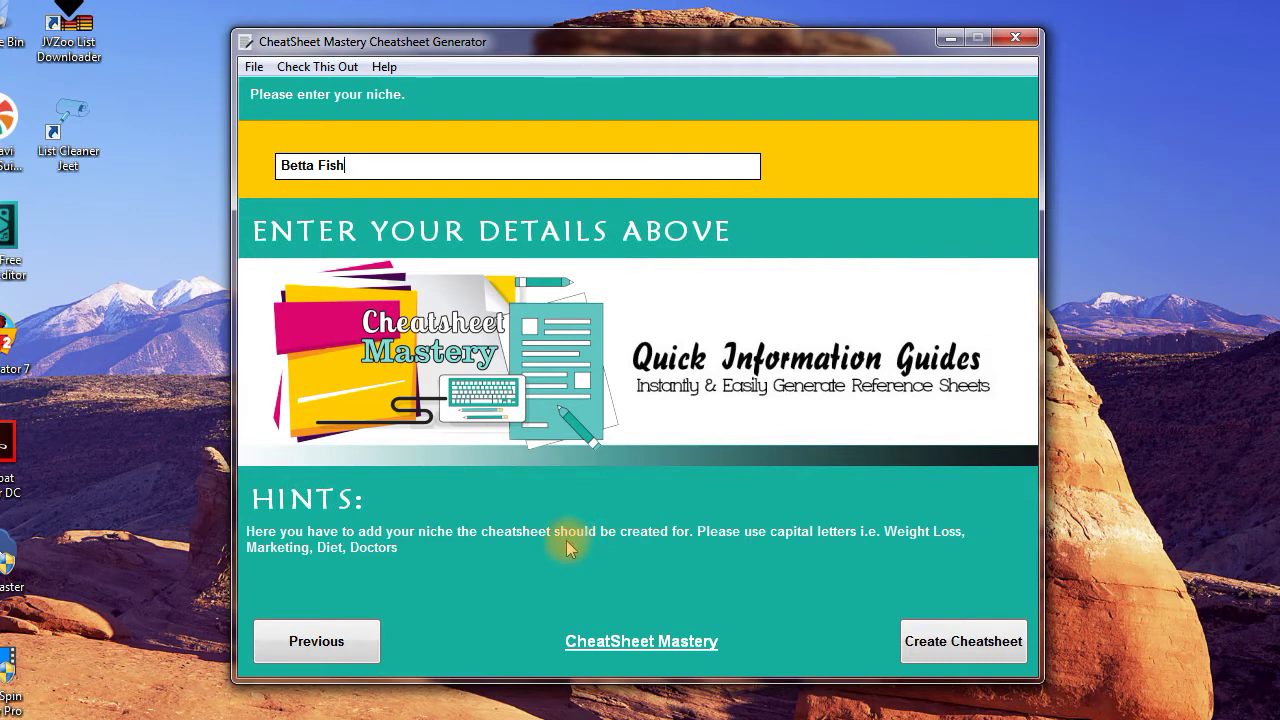
click(957, 643)
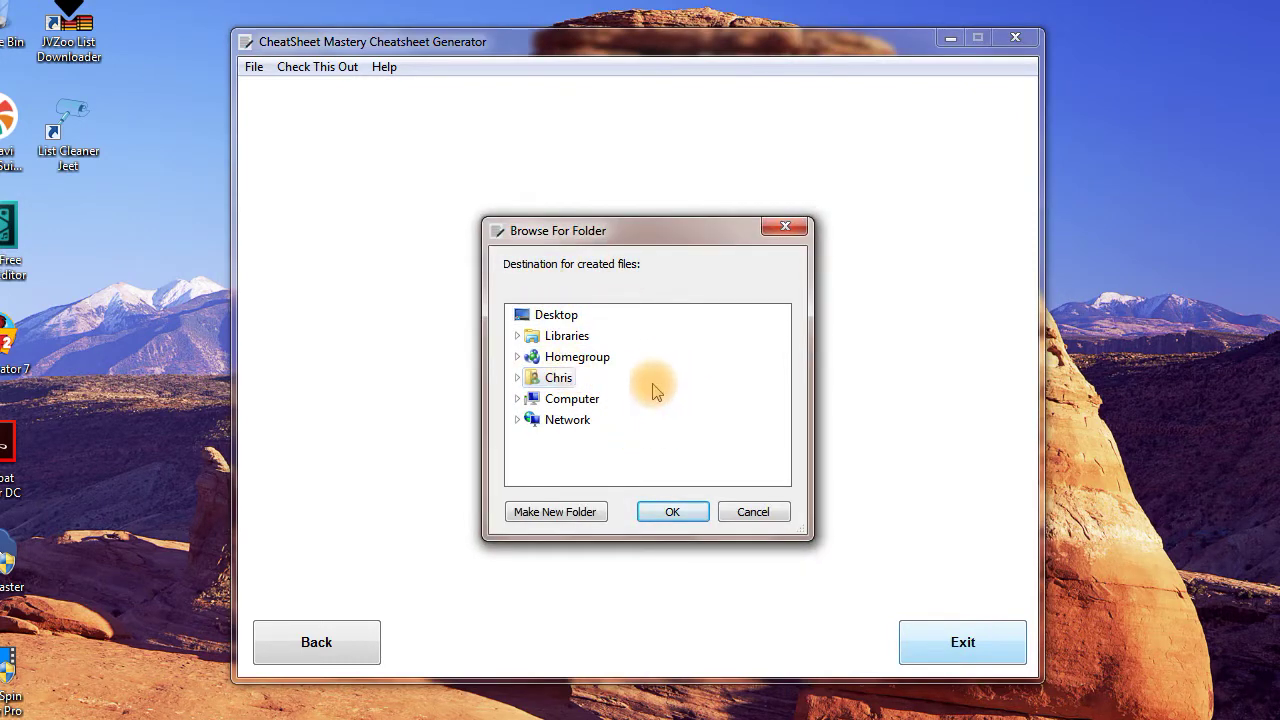
Step: Pick Downloads > Cheat Sheet Mastery > Software Created Sheets as the output folder and confirm
double_click(552, 378)
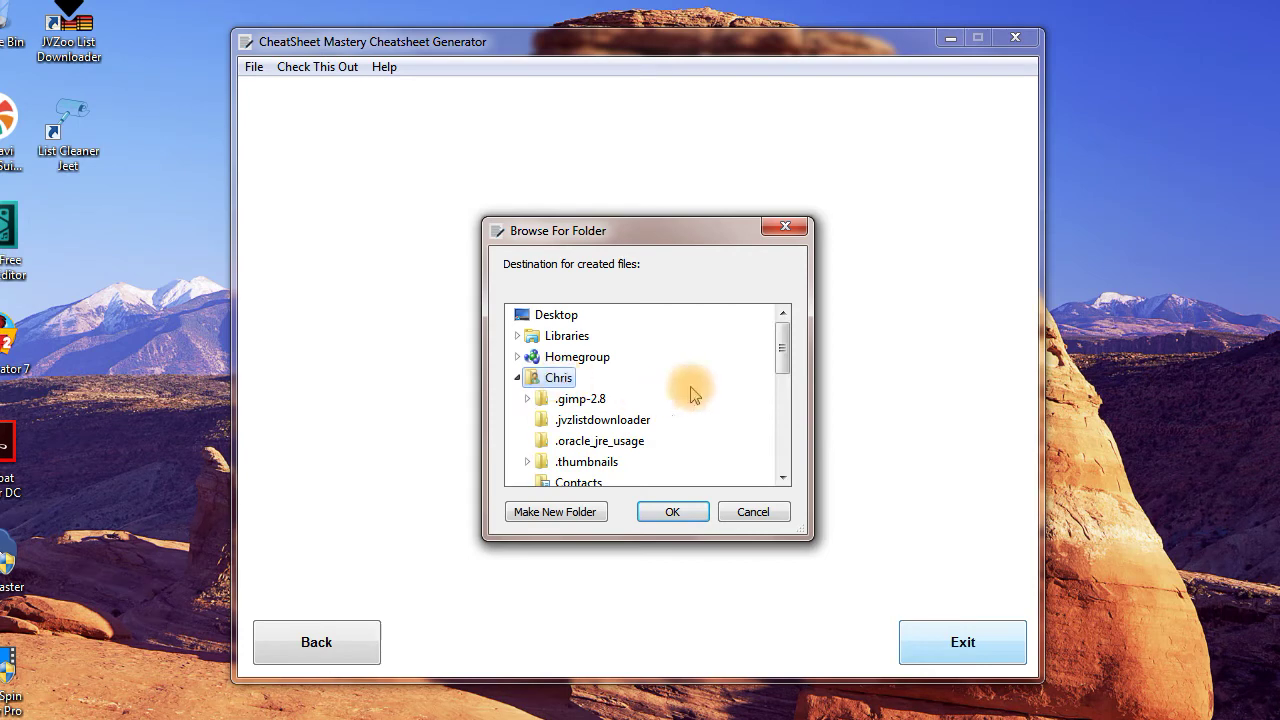
drag(781, 354, 786, 377)
double_click(592, 420)
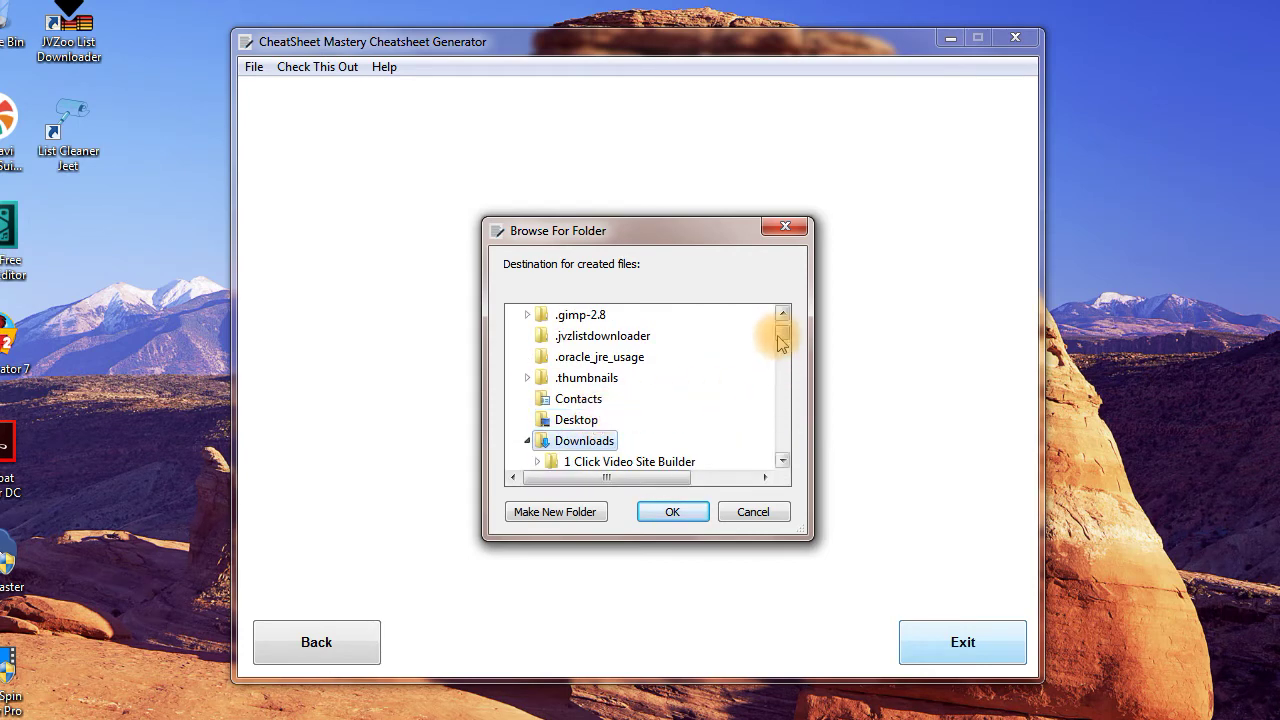
drag(781, 338, 785, 362)
double_click(665, 378)
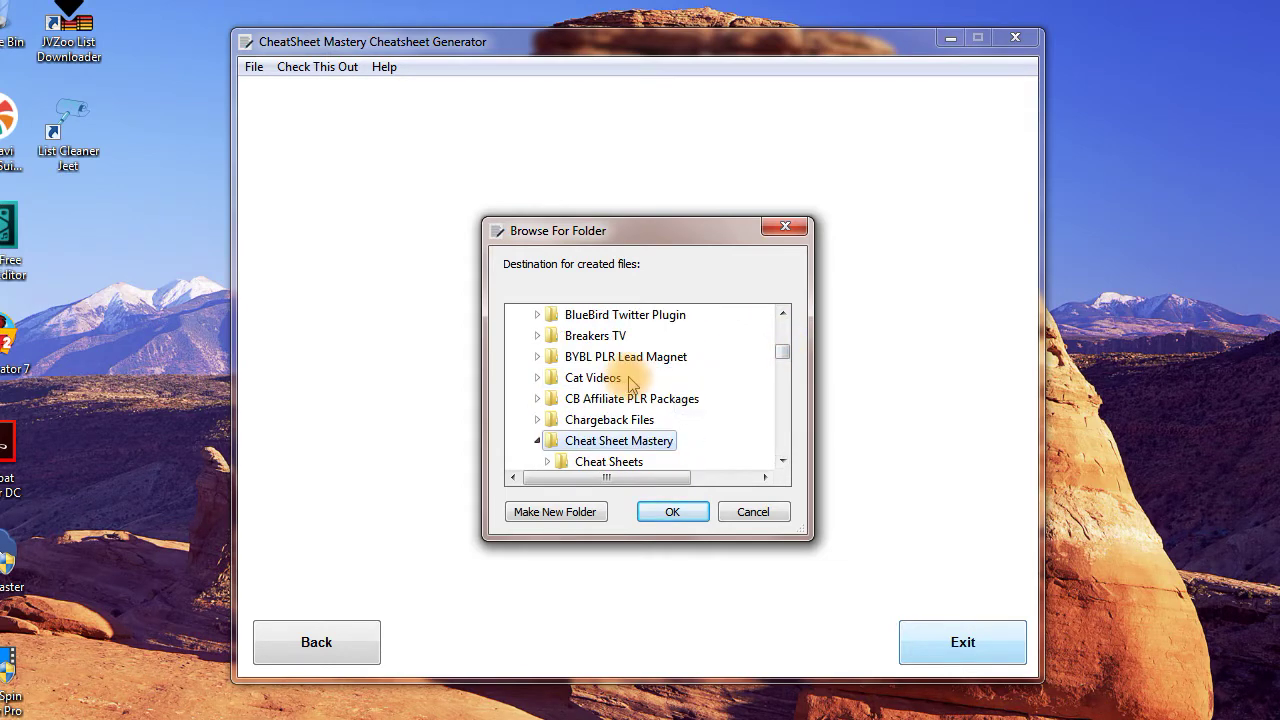
drag(777, 349, 777, 354)
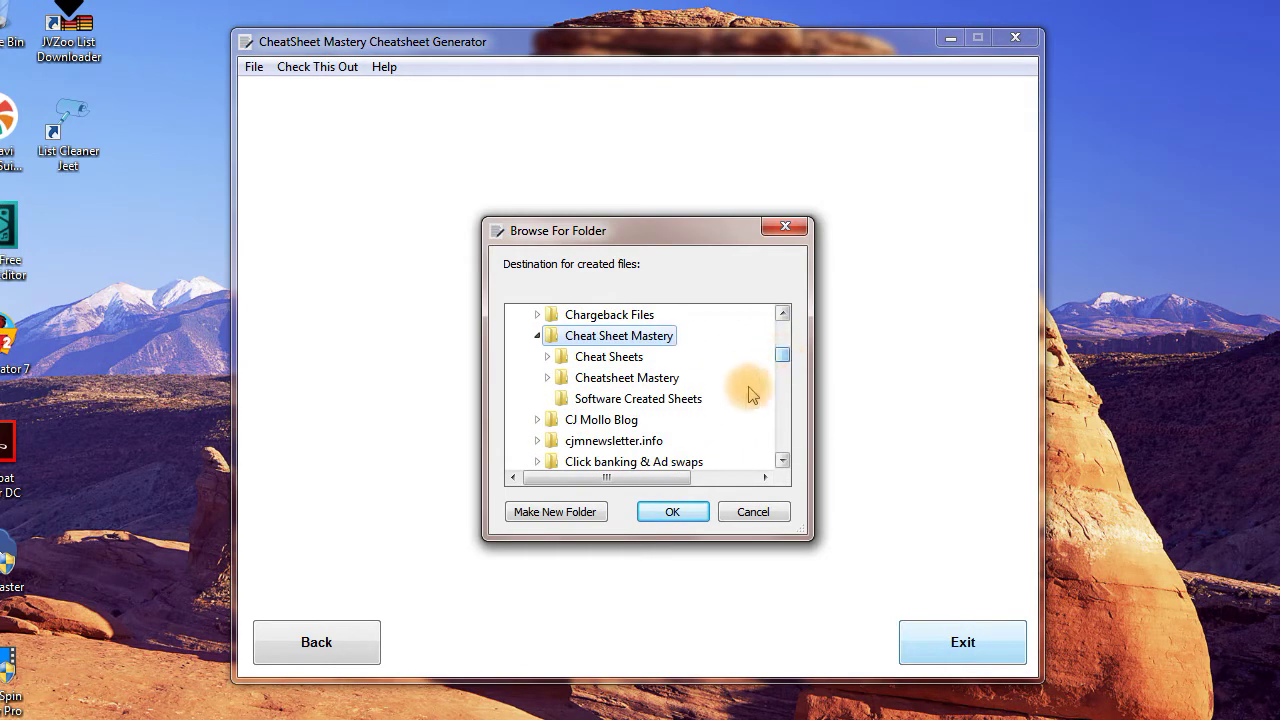
click(655, 398)
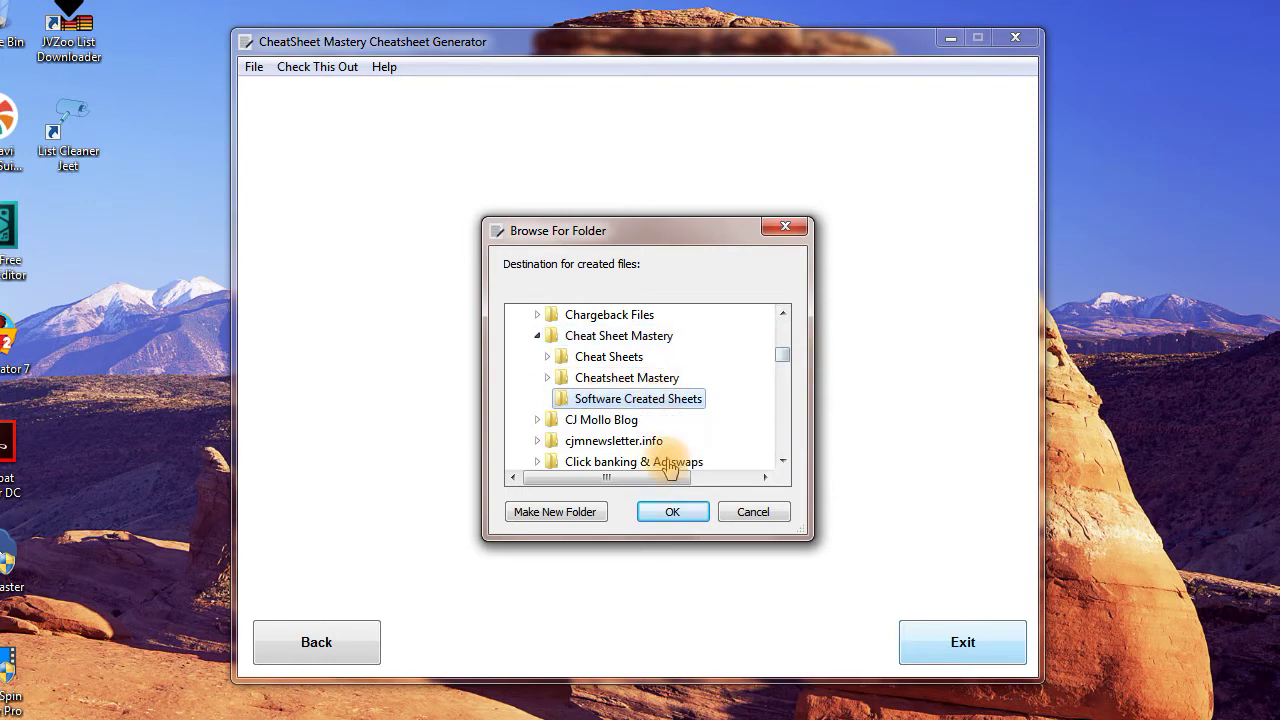
click(673, 513)
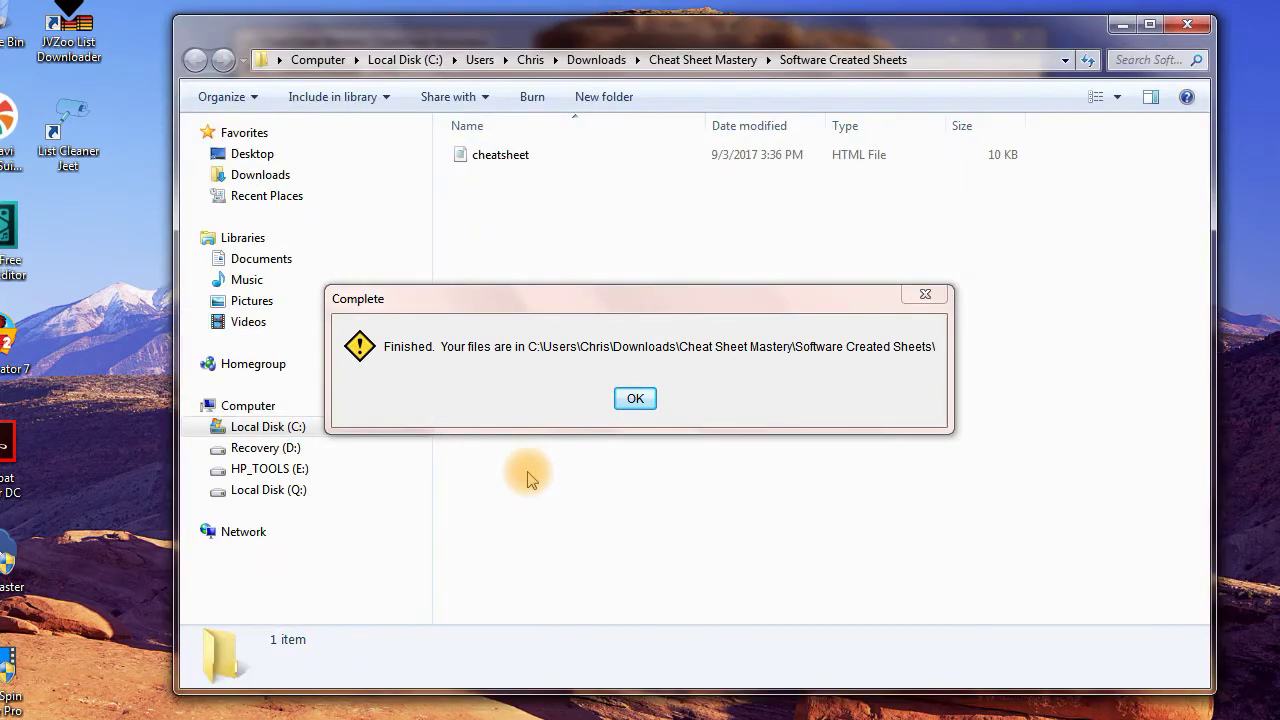
Step: Dismiss the Complete message, minimize the generator, and select the new cheatsheet file in Explorer
click(635, 398)
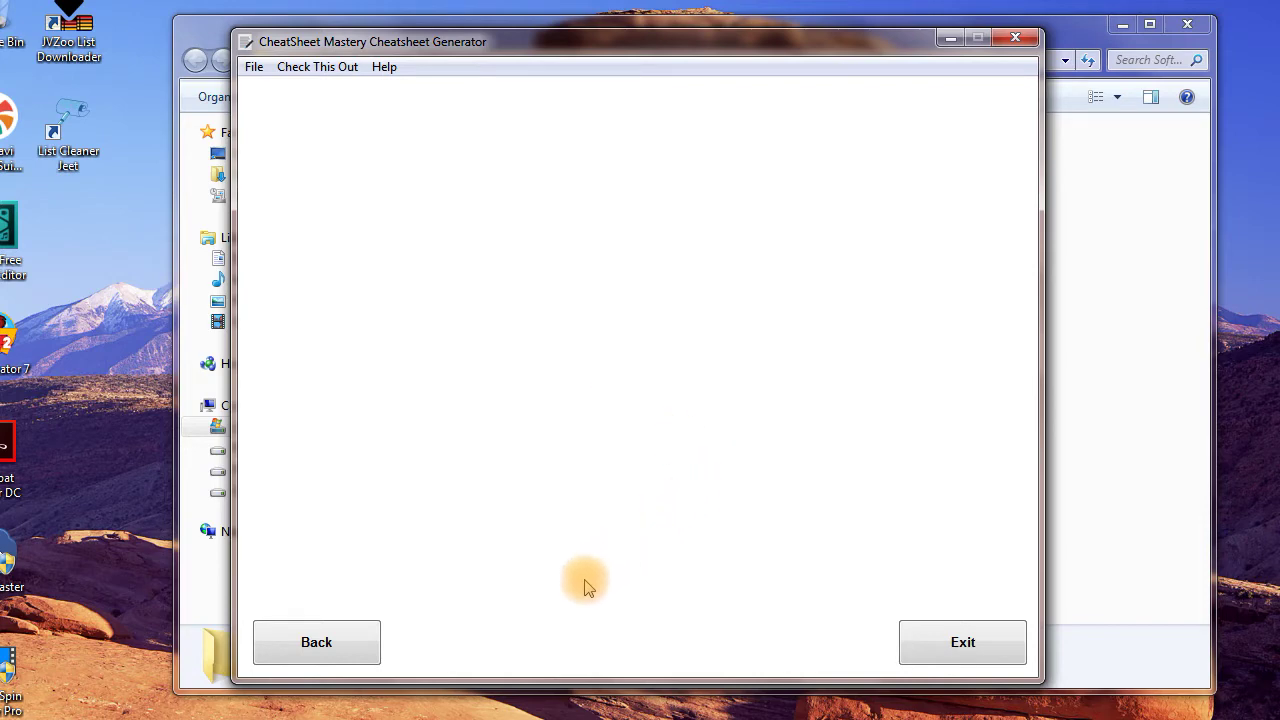
click(948, 40)
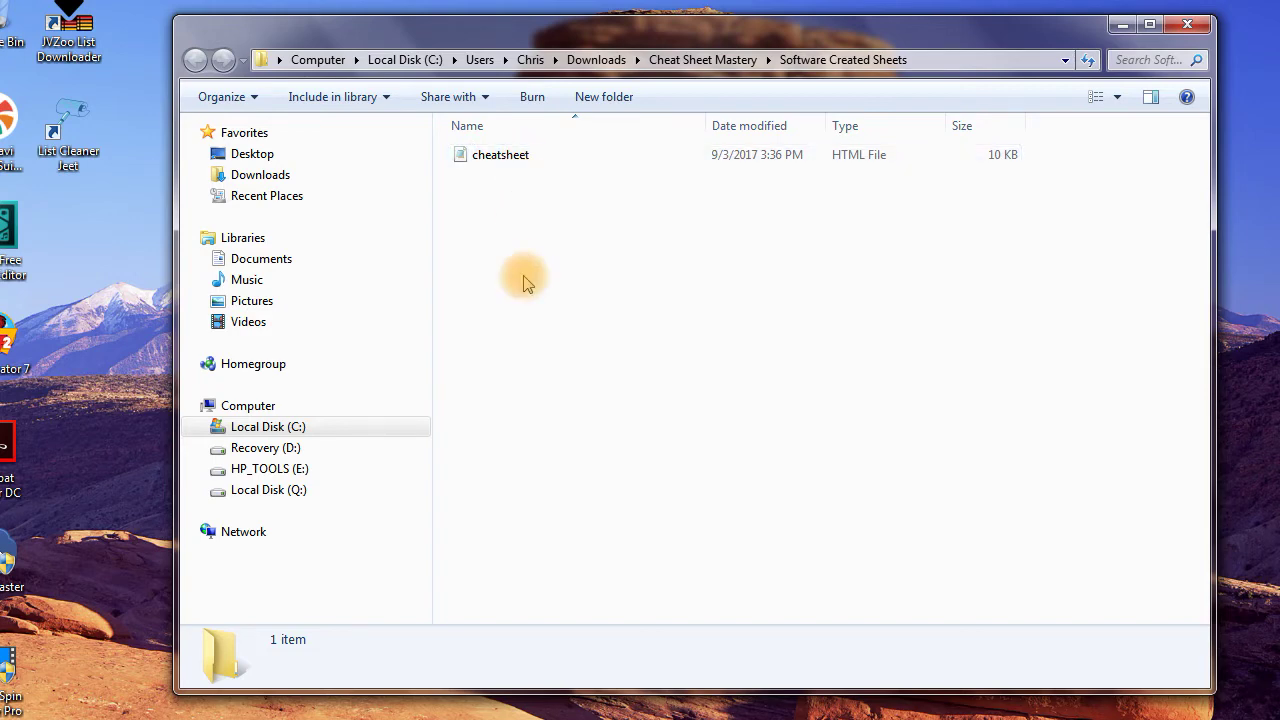
click(510, 168)
Step: Rename the cheatsheet file to Betta Cheatsheet
right_click(508, 160)
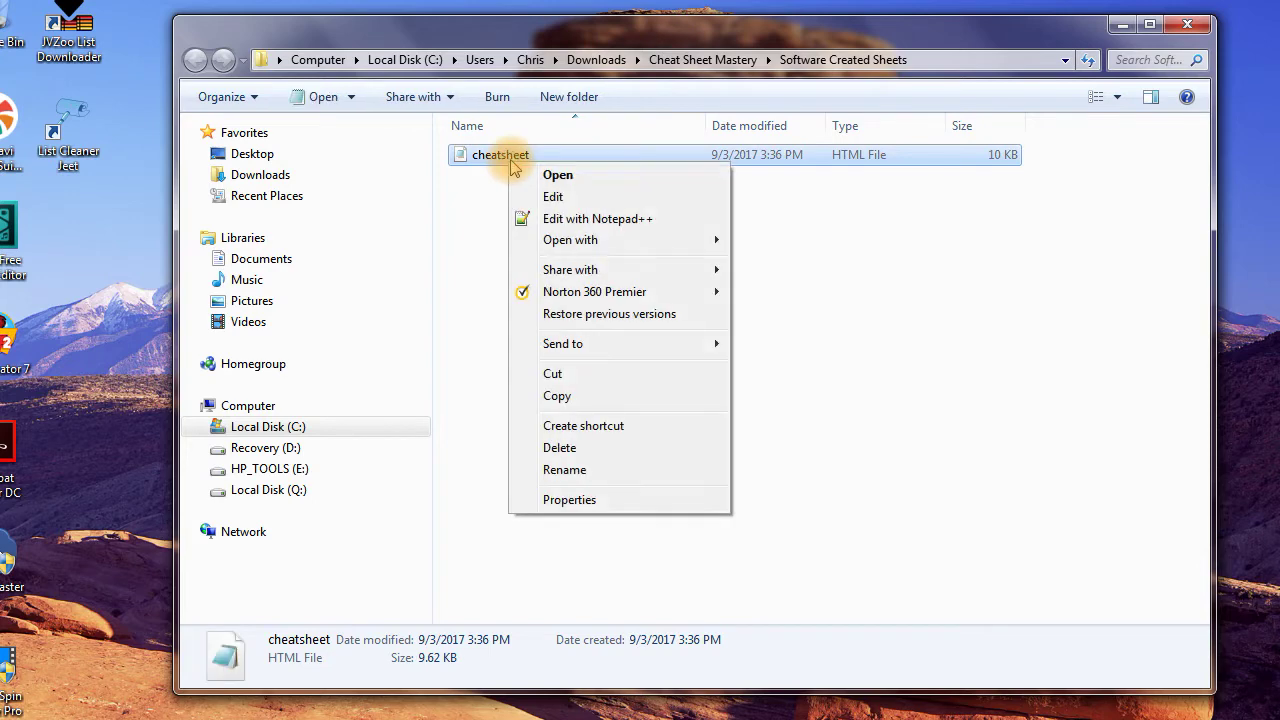
click(570, 472)
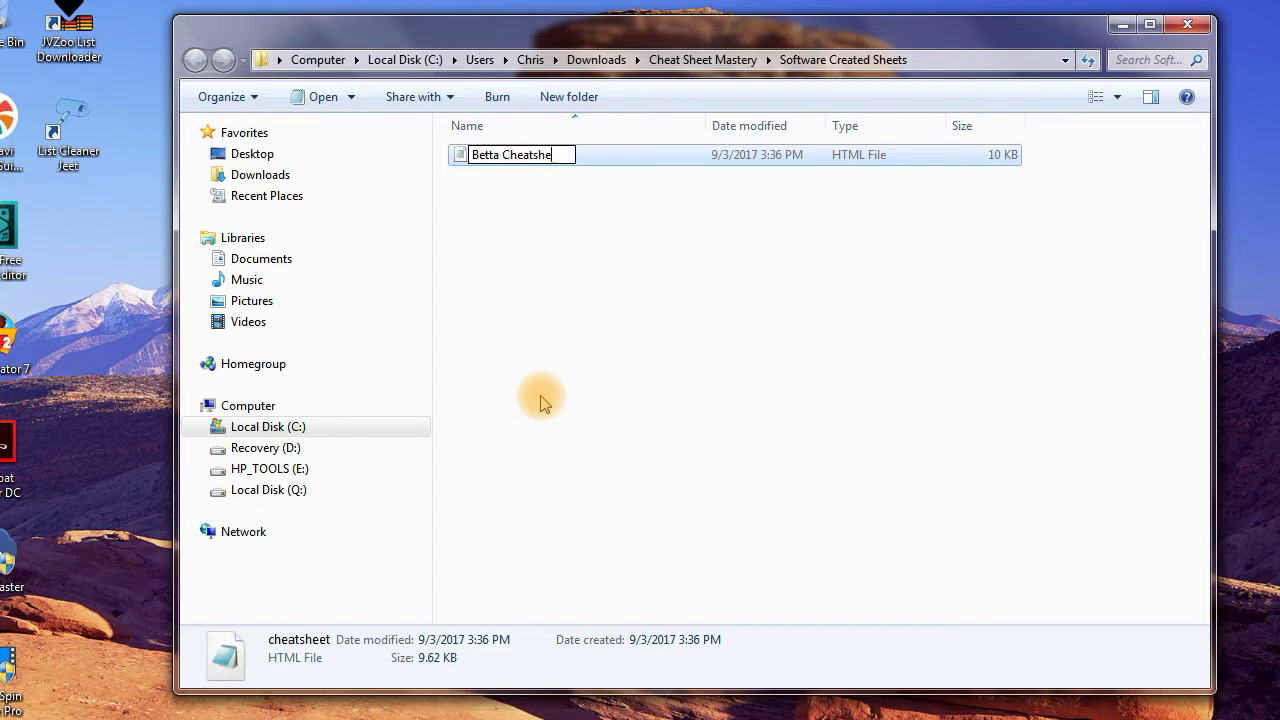
click(596, 328)
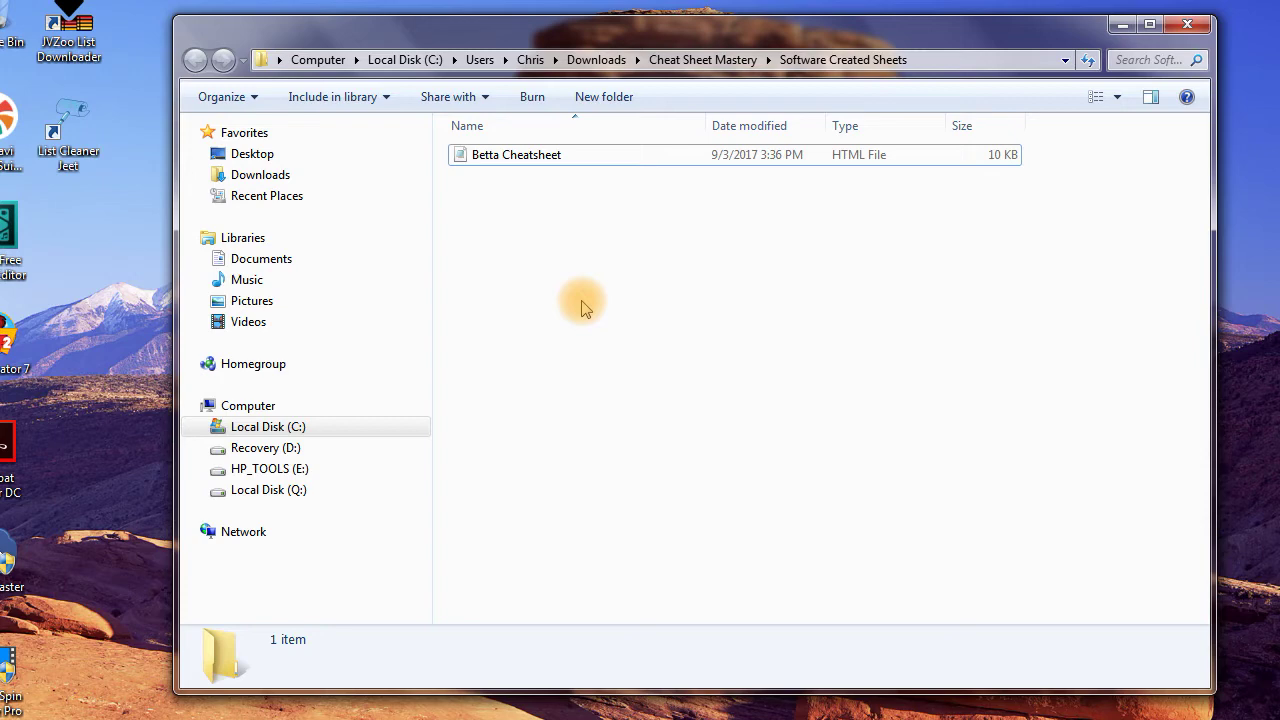
Step: Open Betta Cheatsheet with Google Chrome
click(514, 155)
right_click(517, 157)
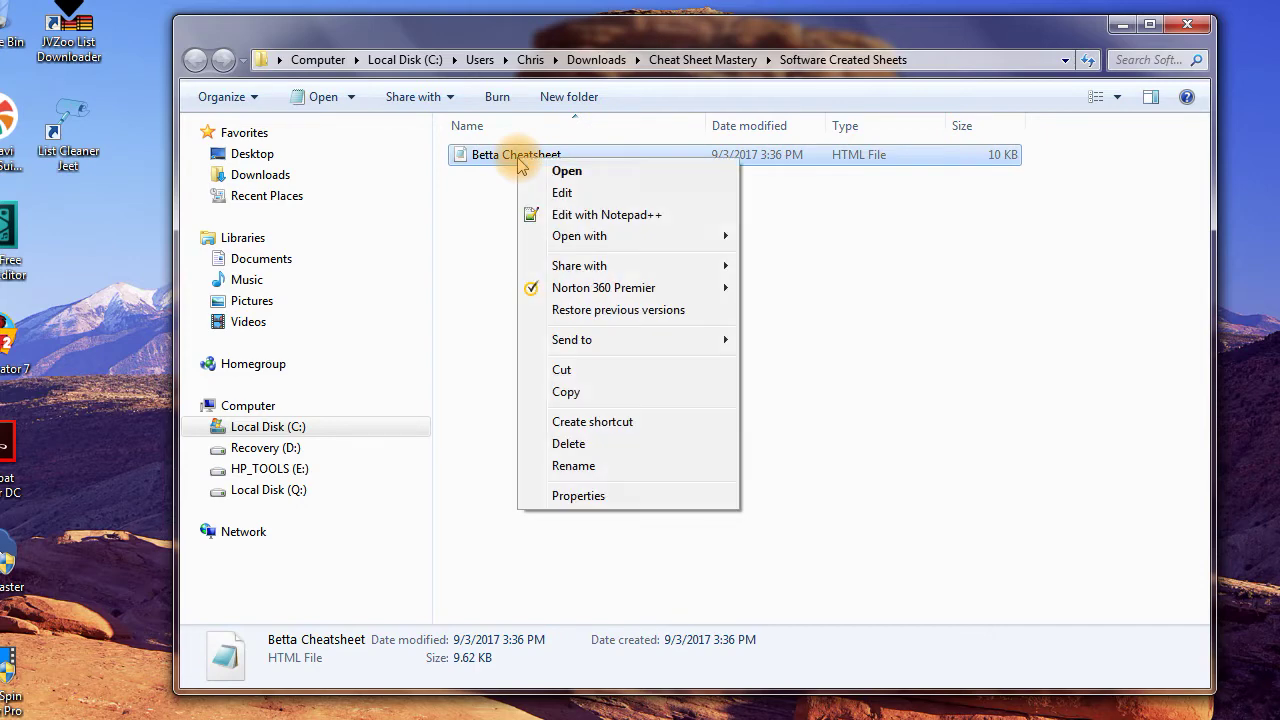
mouse_move(569, 238)
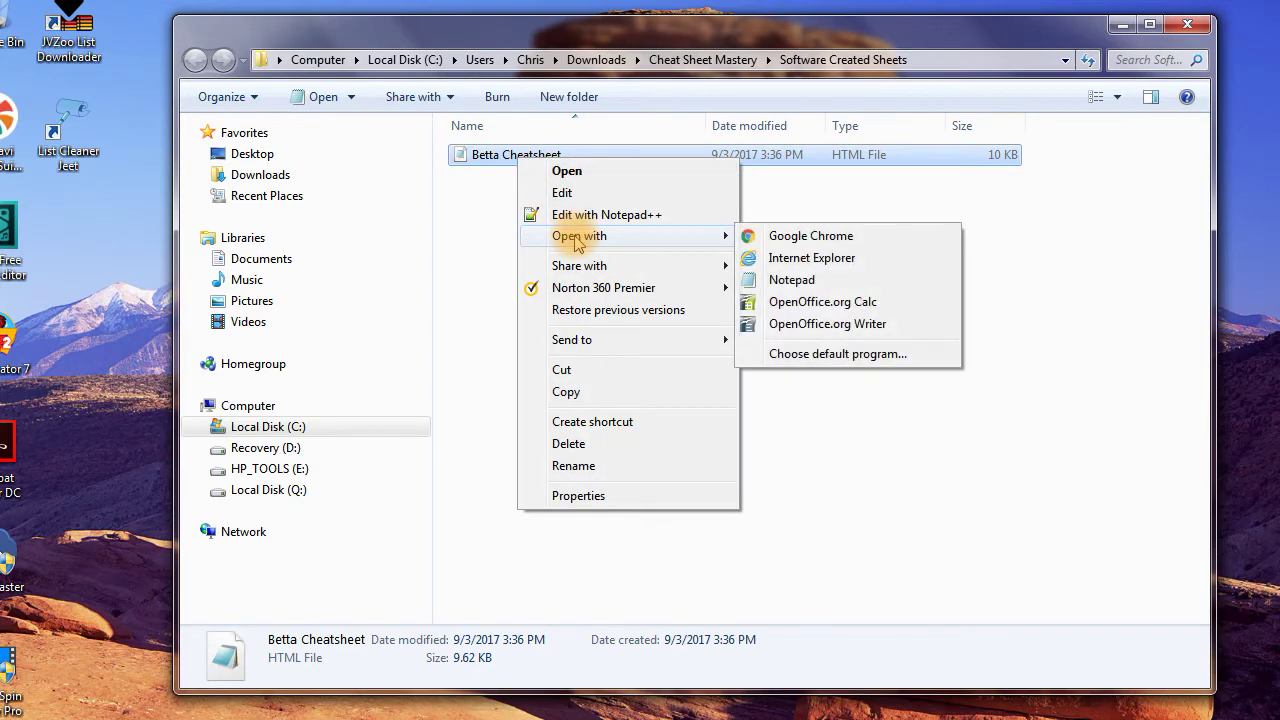
click(789, 240)
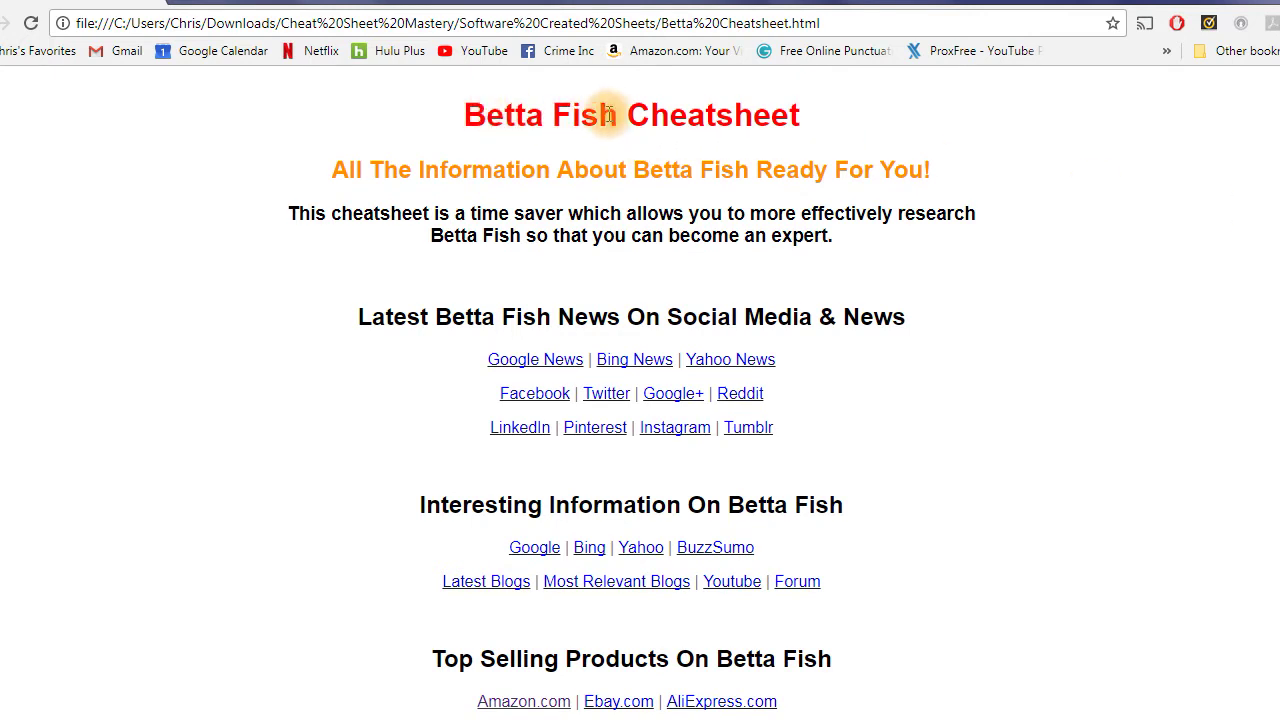
Step: Scroll through the Betta Fish Cheatsheet's news, information and product link sections
scroll(1123, 357, down, 1)
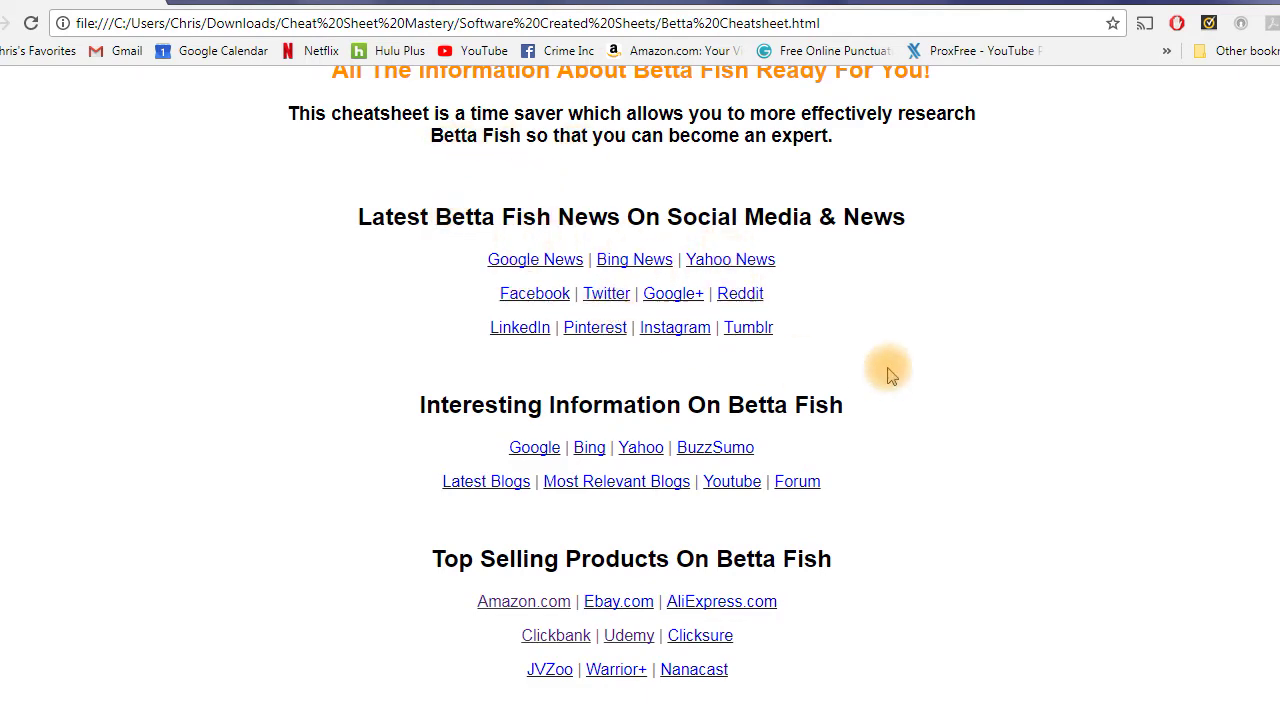
scroll(885, 367, down, 1)
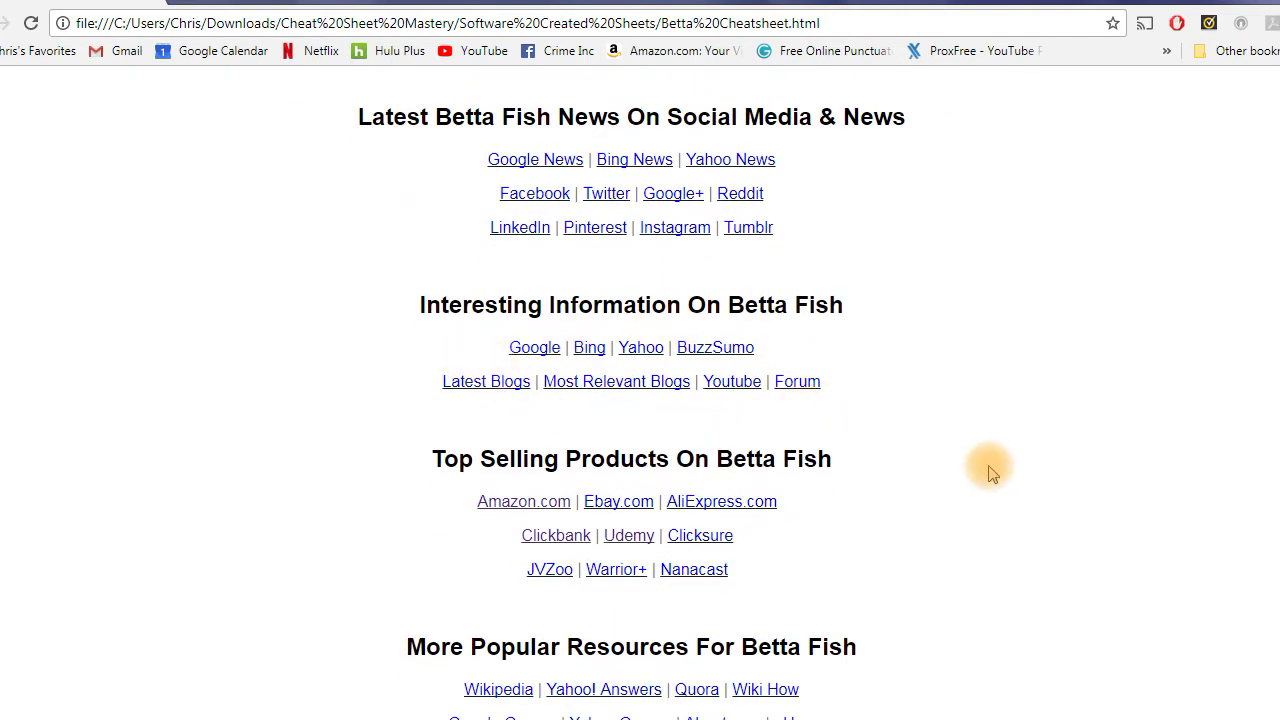
scroll(986, 468, down, 1)
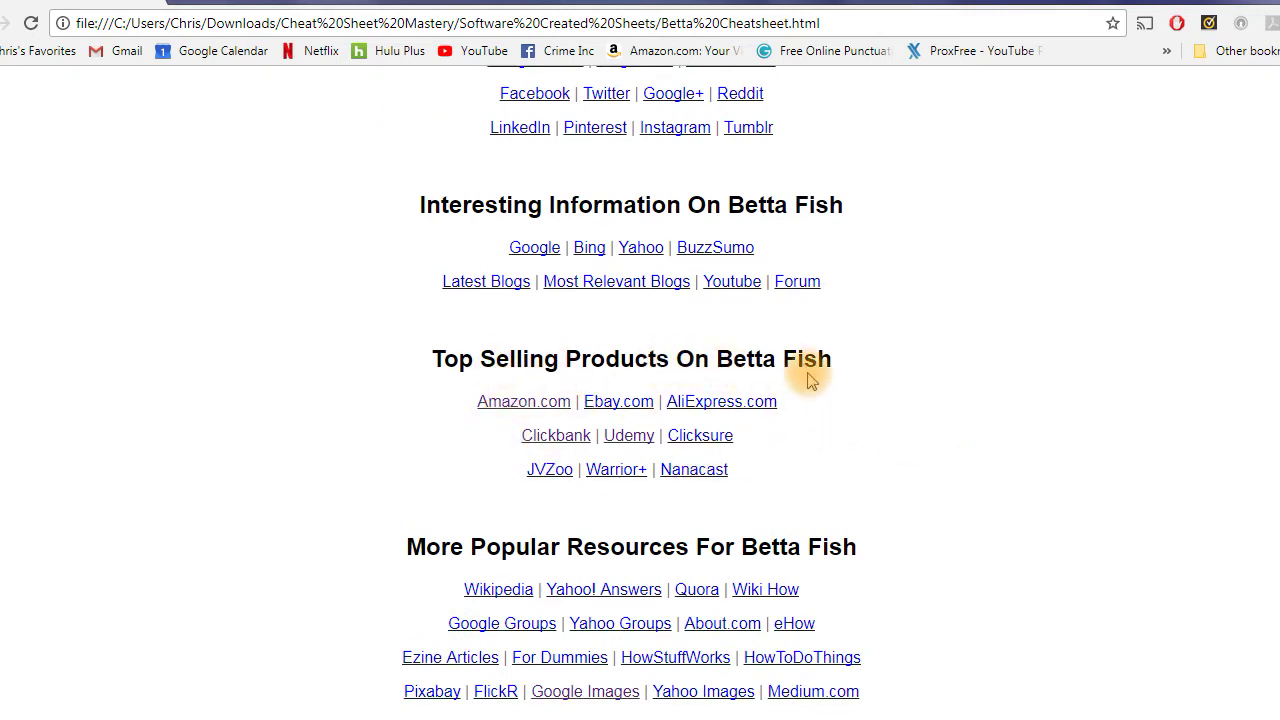
scroll(920, 472, down, 1)
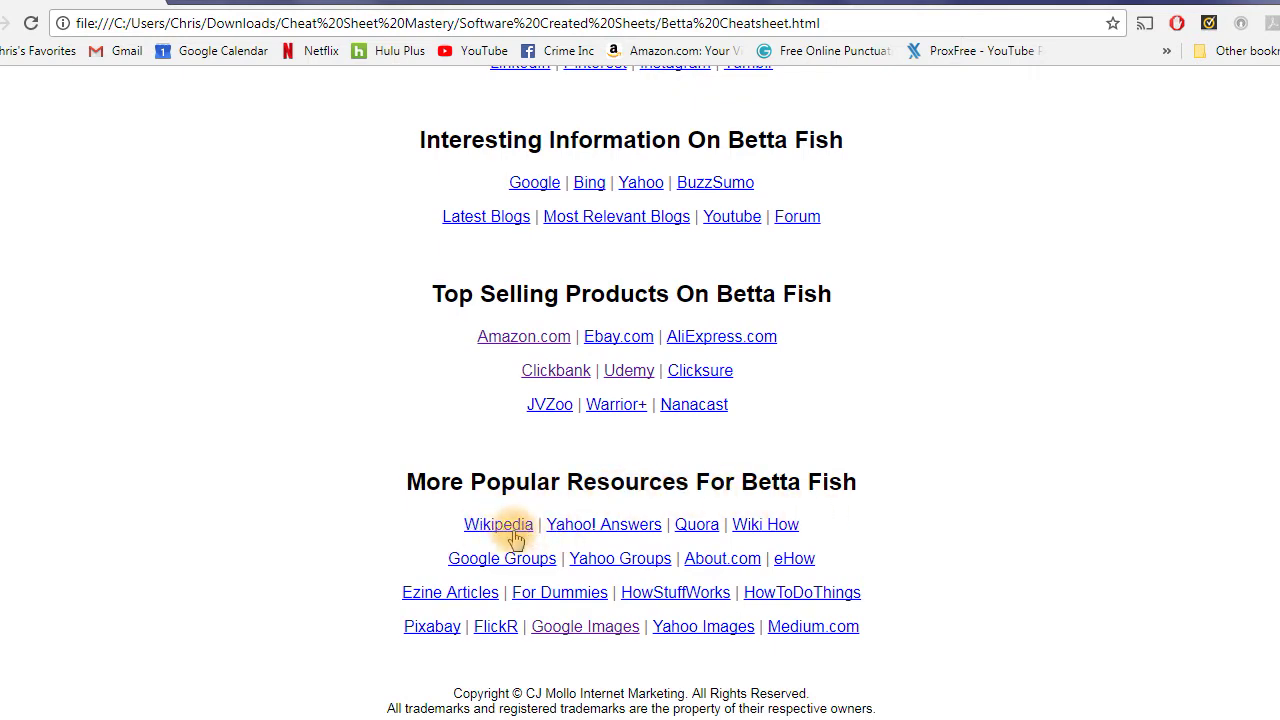
scroll(800, 520, up, 3)
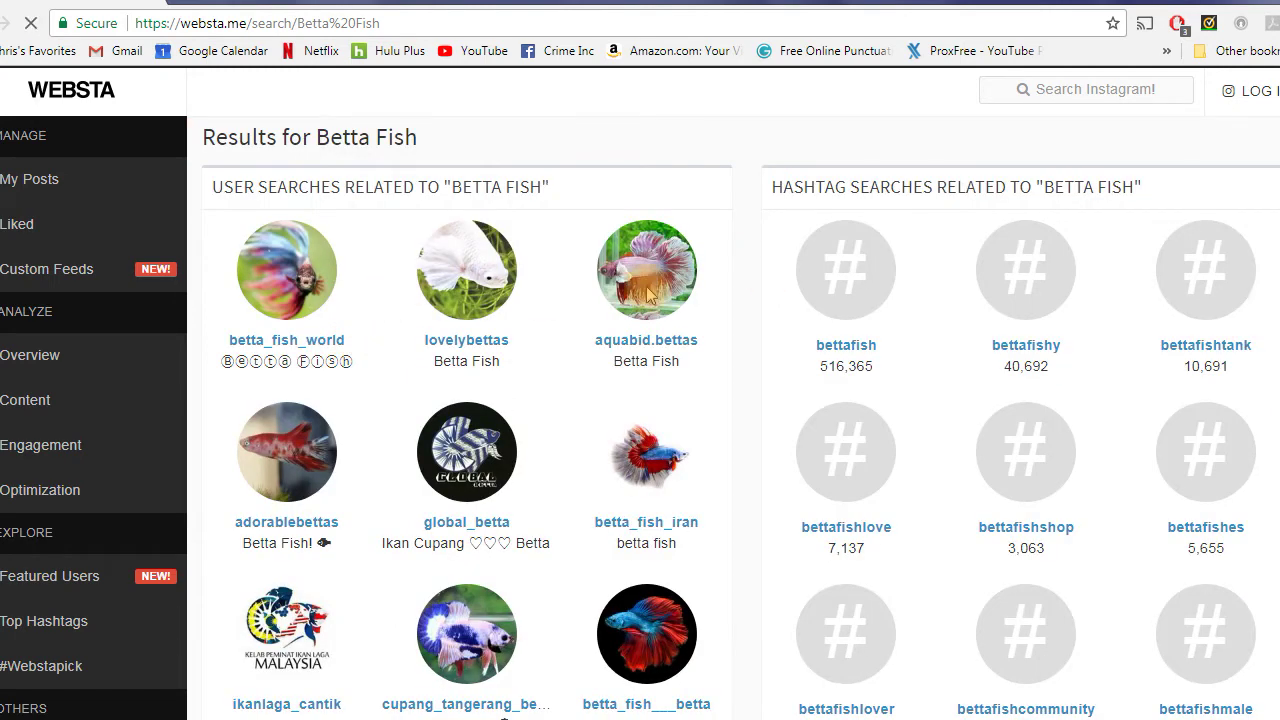
Step: Scroll through Websta's Betta Fish accounts and hashtags, then go back to the cheatsheet page
scroll(660, 275, down, 1)
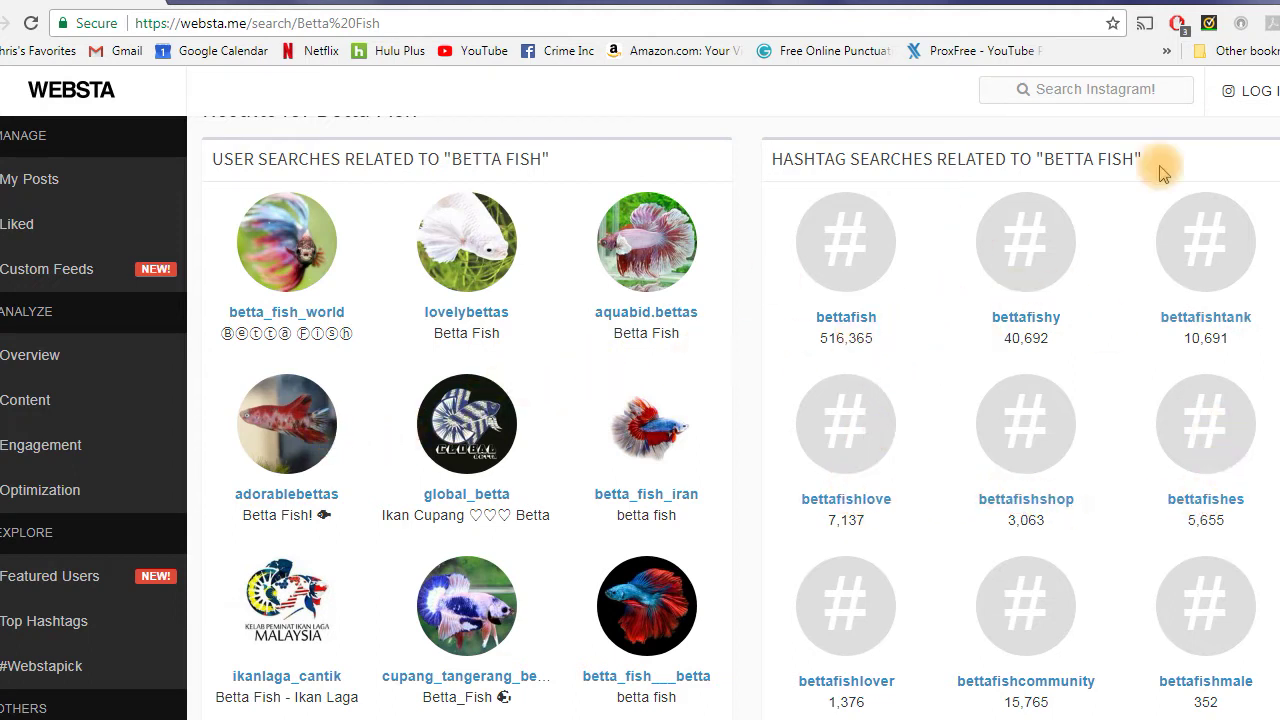
scroll(940, 270, down, 7)
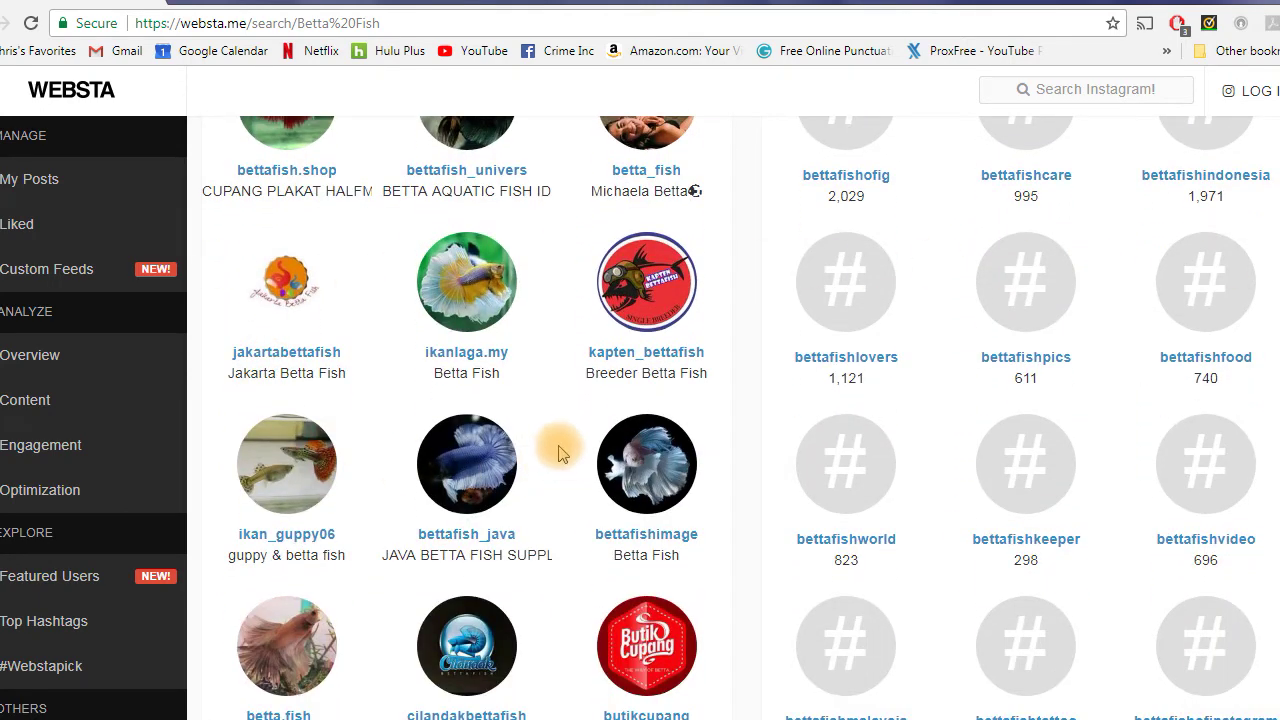
scroll(586, 466, down, 3)
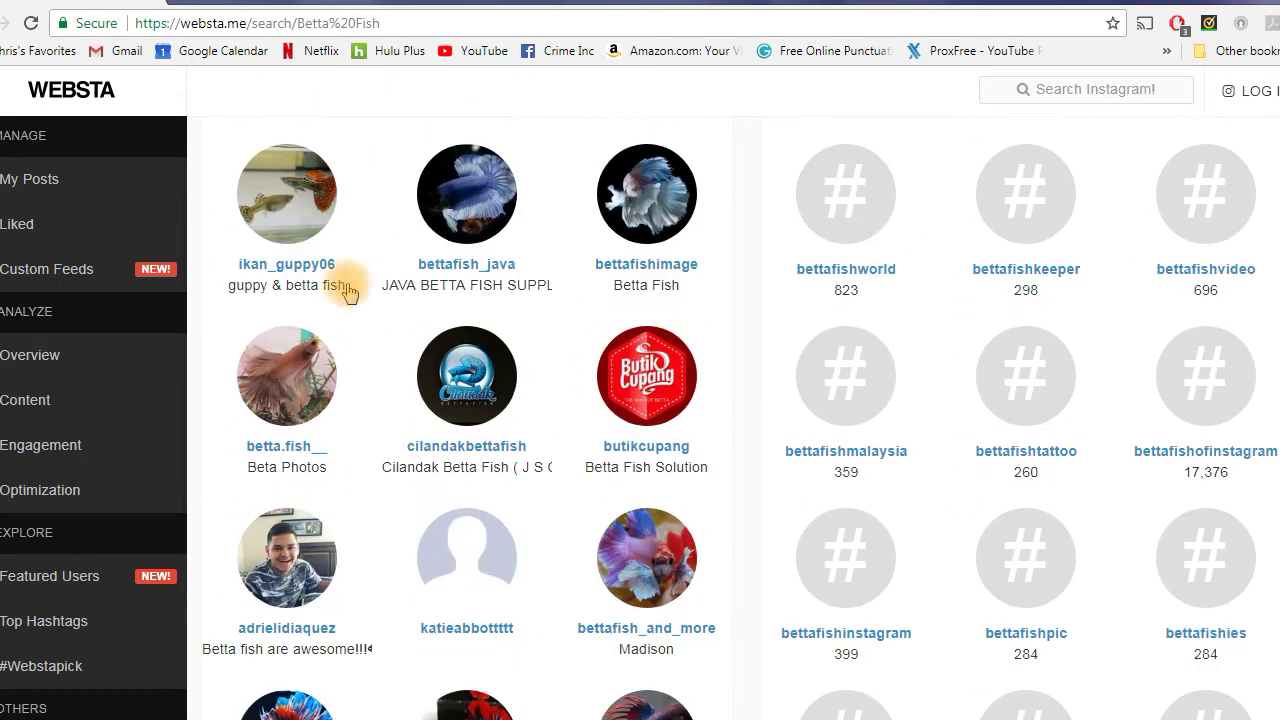
key(alt+Left)
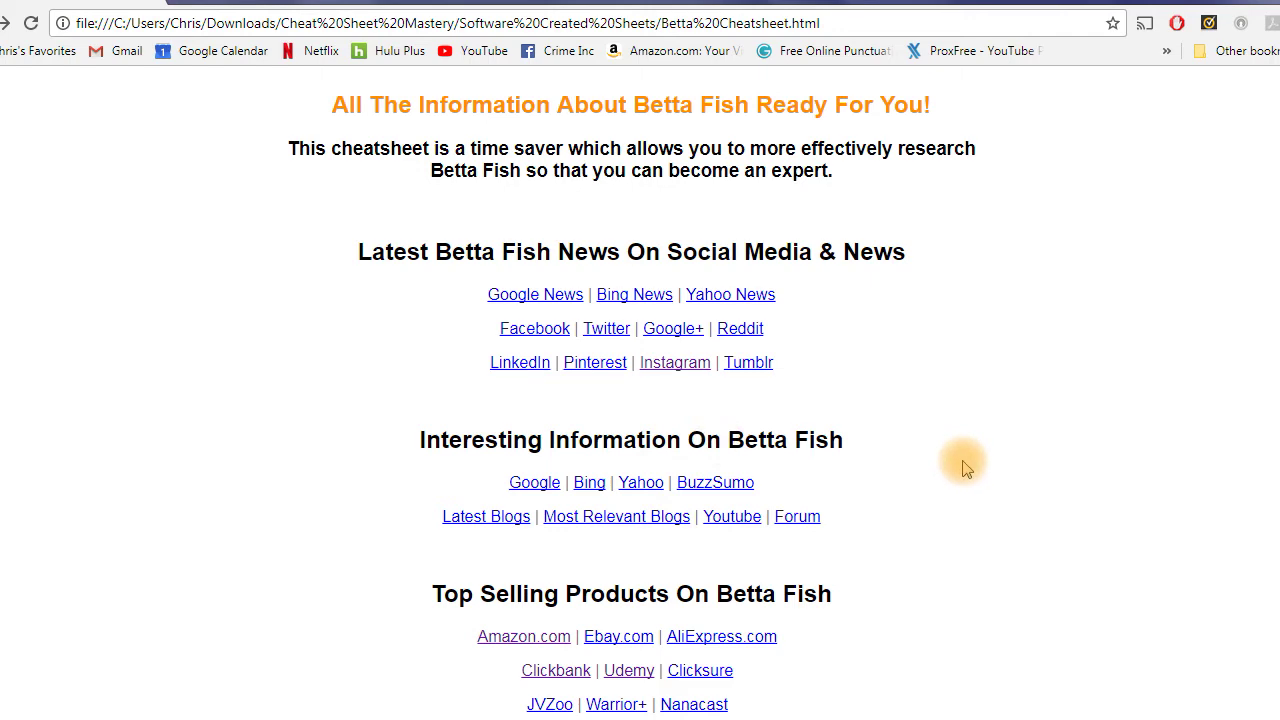
scroll(590, 458, down, 1)
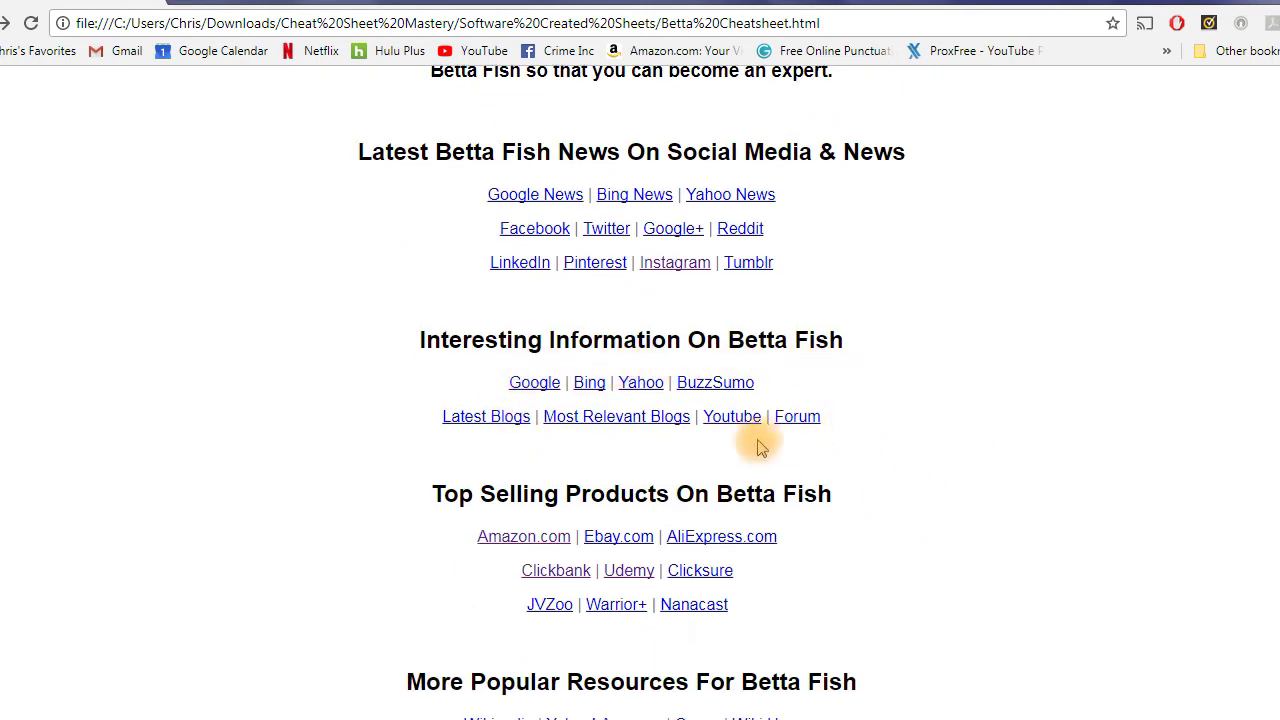
Step: Check the cheatsheet's Yahoo 'Betta Fish' results, then return and follow its Twitter link
click(640, 386)
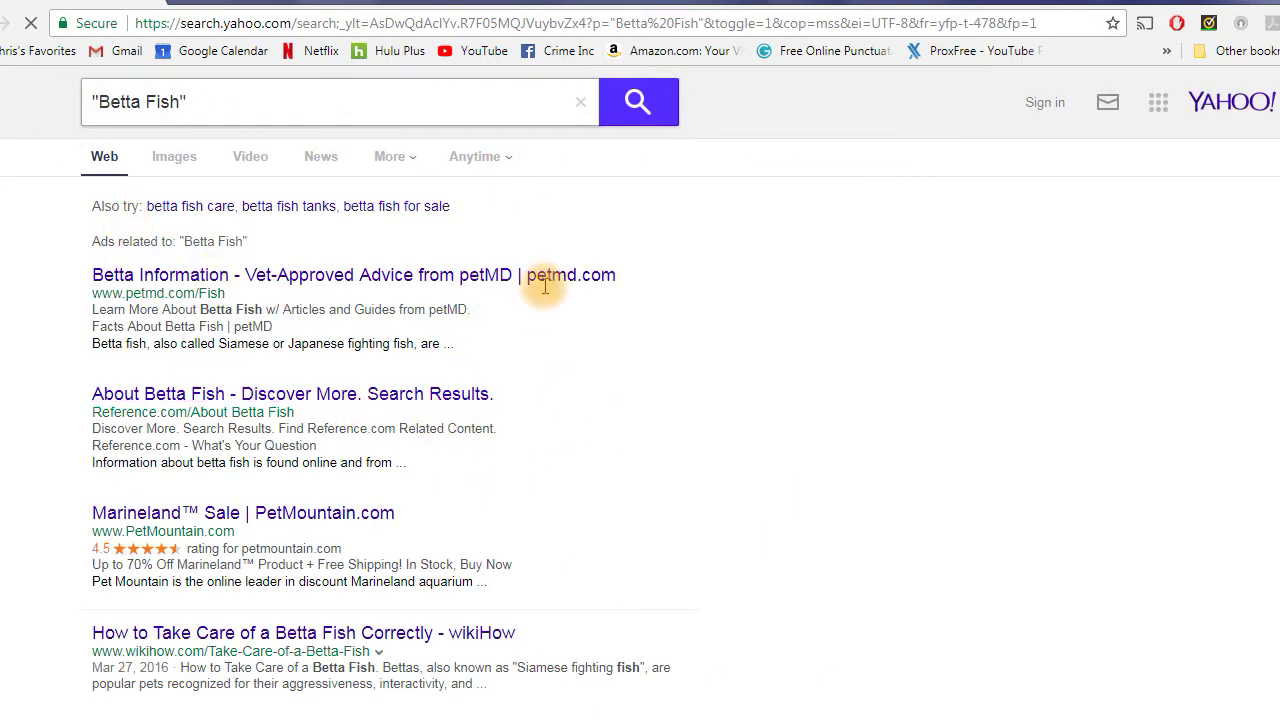
scroll(613, 340, down, 2)
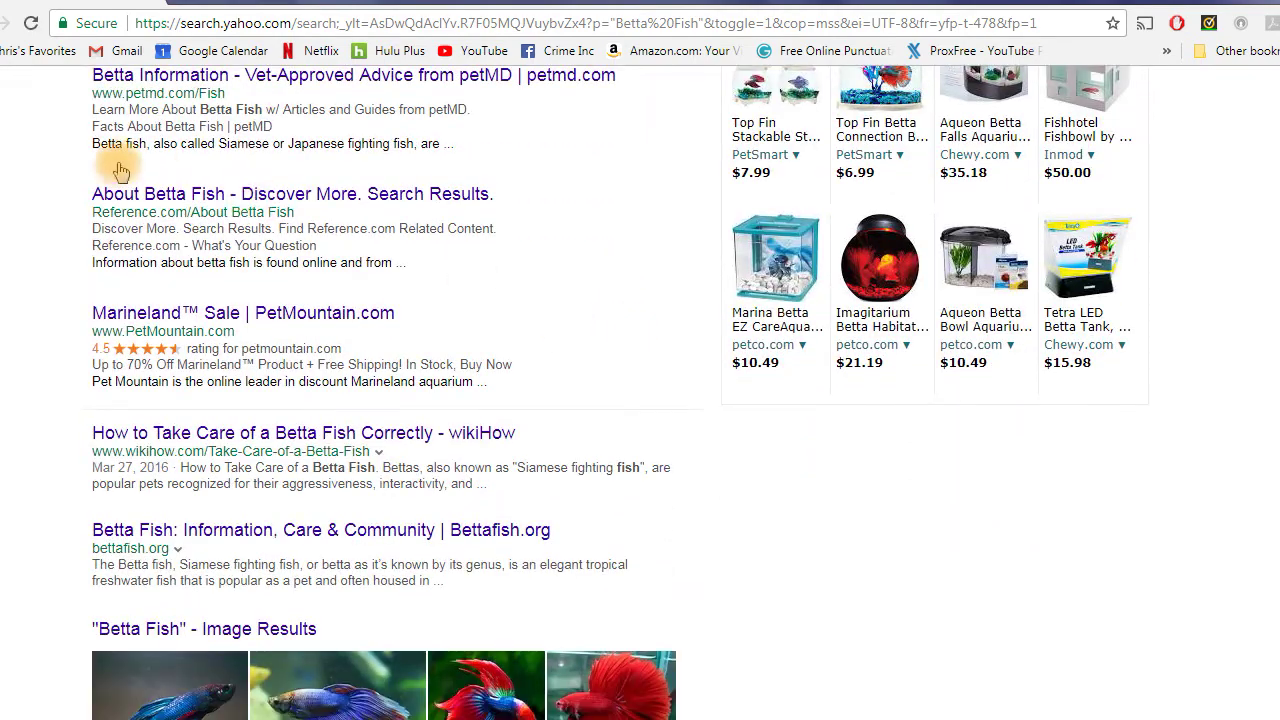
scroll(330, 215, up, 1)
scroll(300, 252, down, 2)
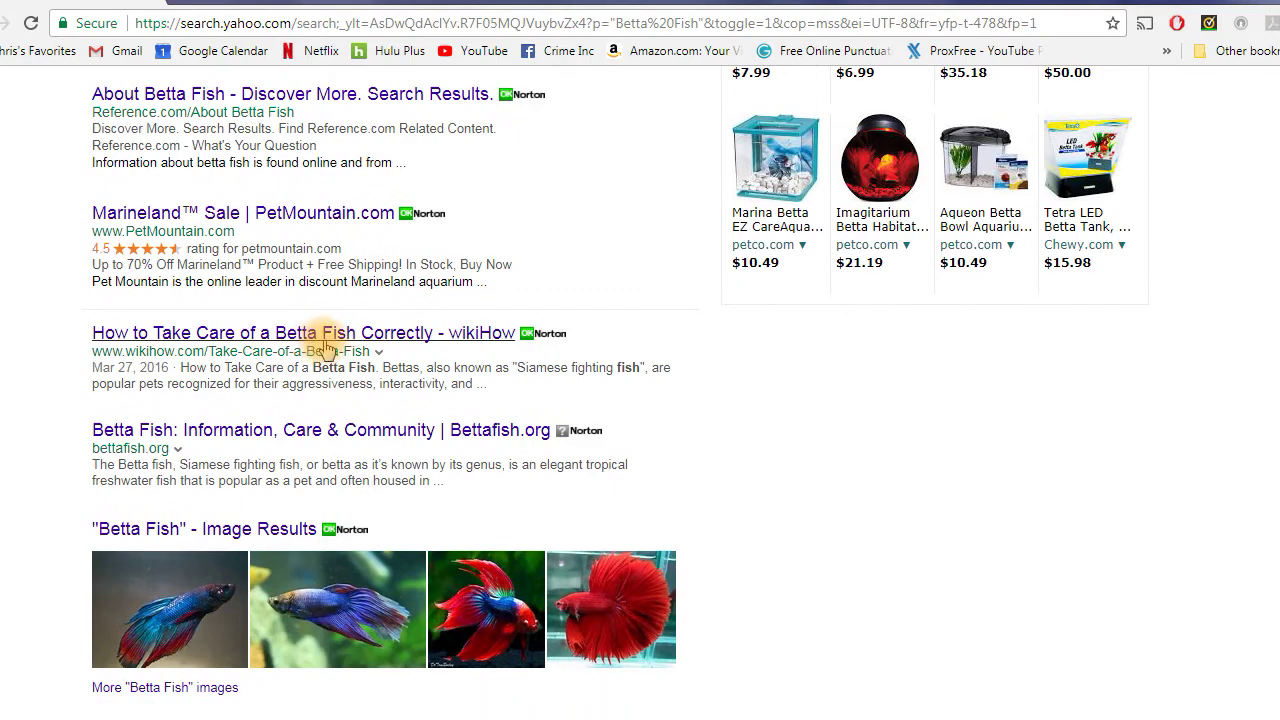
scroll(340, 345, down, 4)
scroll(252, 316, down, 5)
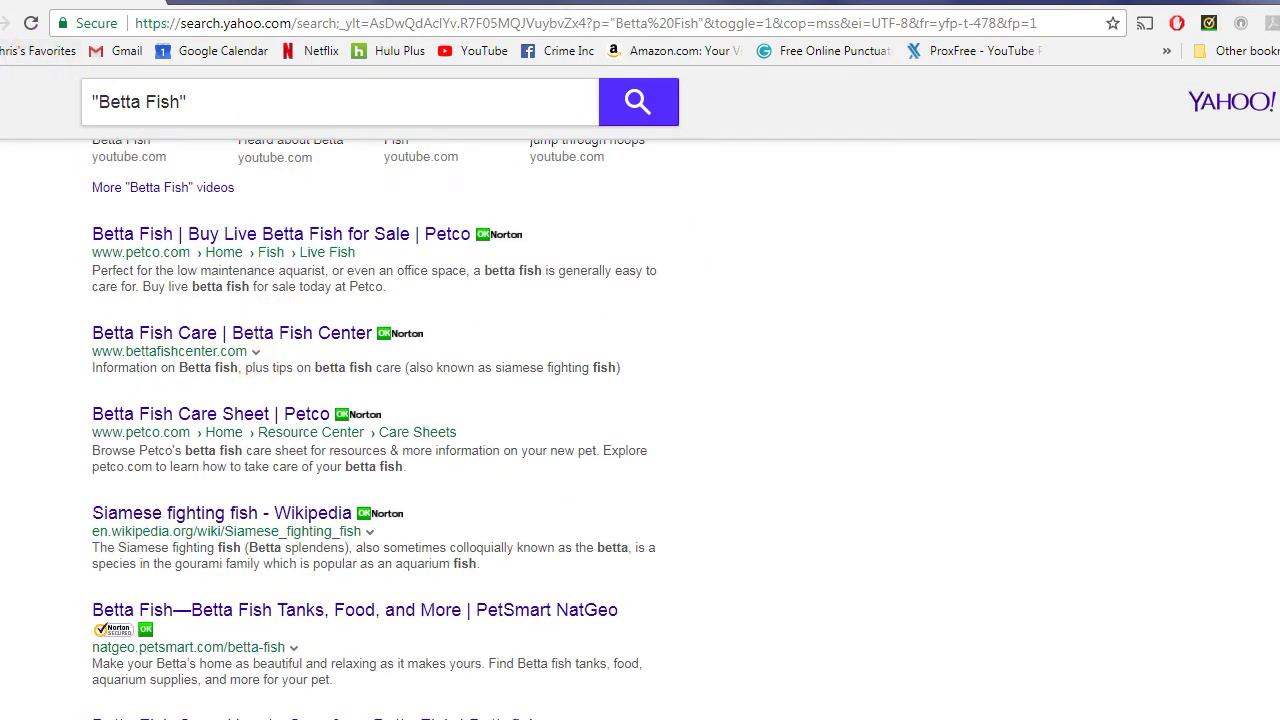
key(ctrl+Tab)
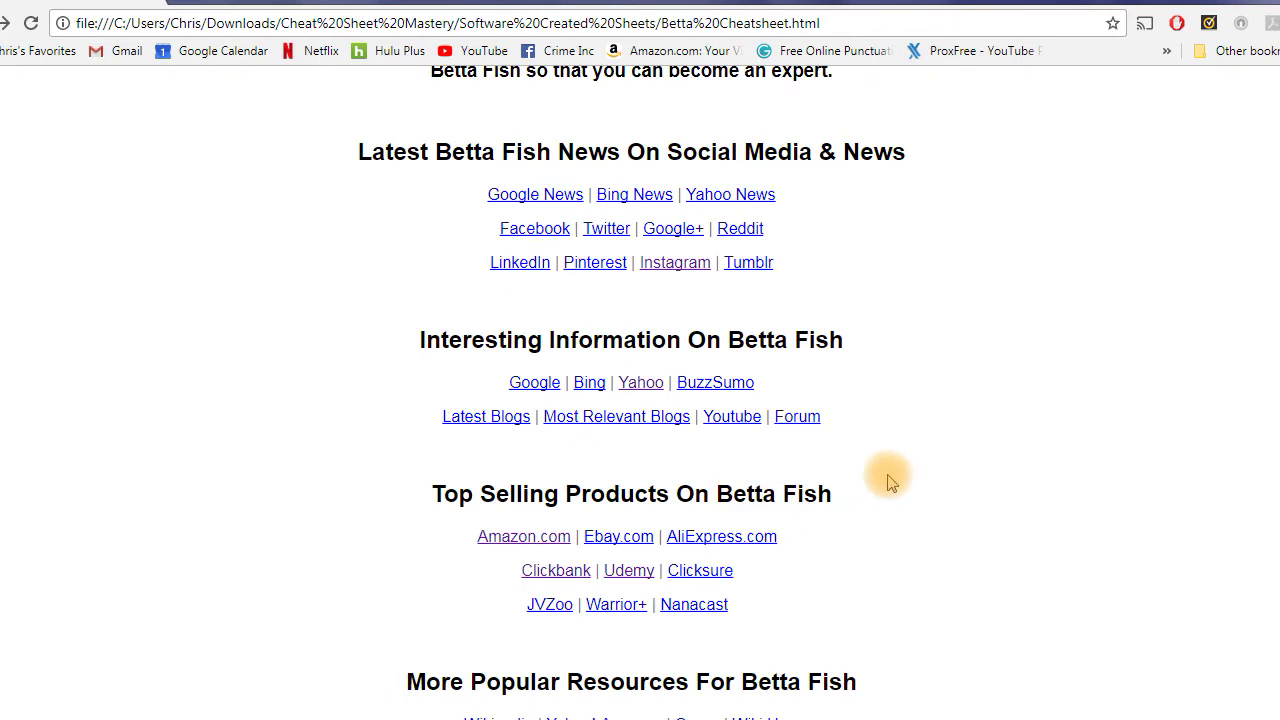
click(607, 228)
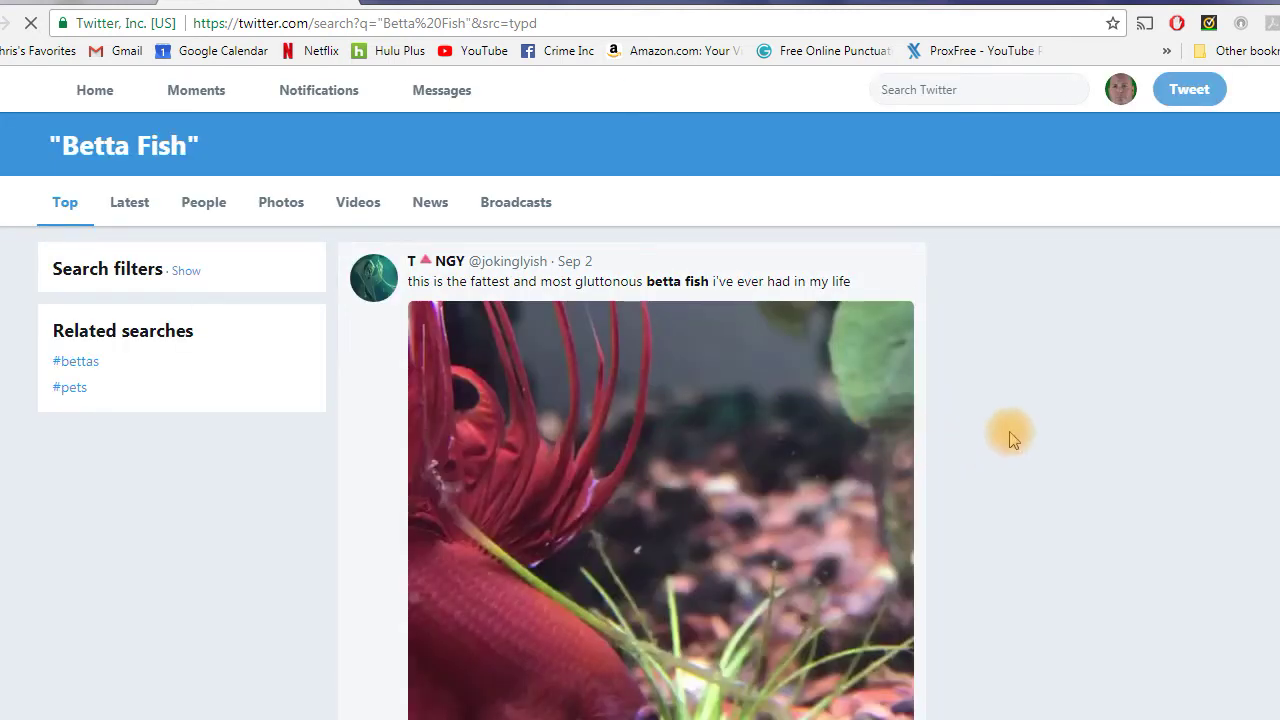
Step: Scroll through Twitter's Betta Fish tweets, then switch back to the Betta cheatsheet tab
scroll(1047, 400, down, 2)
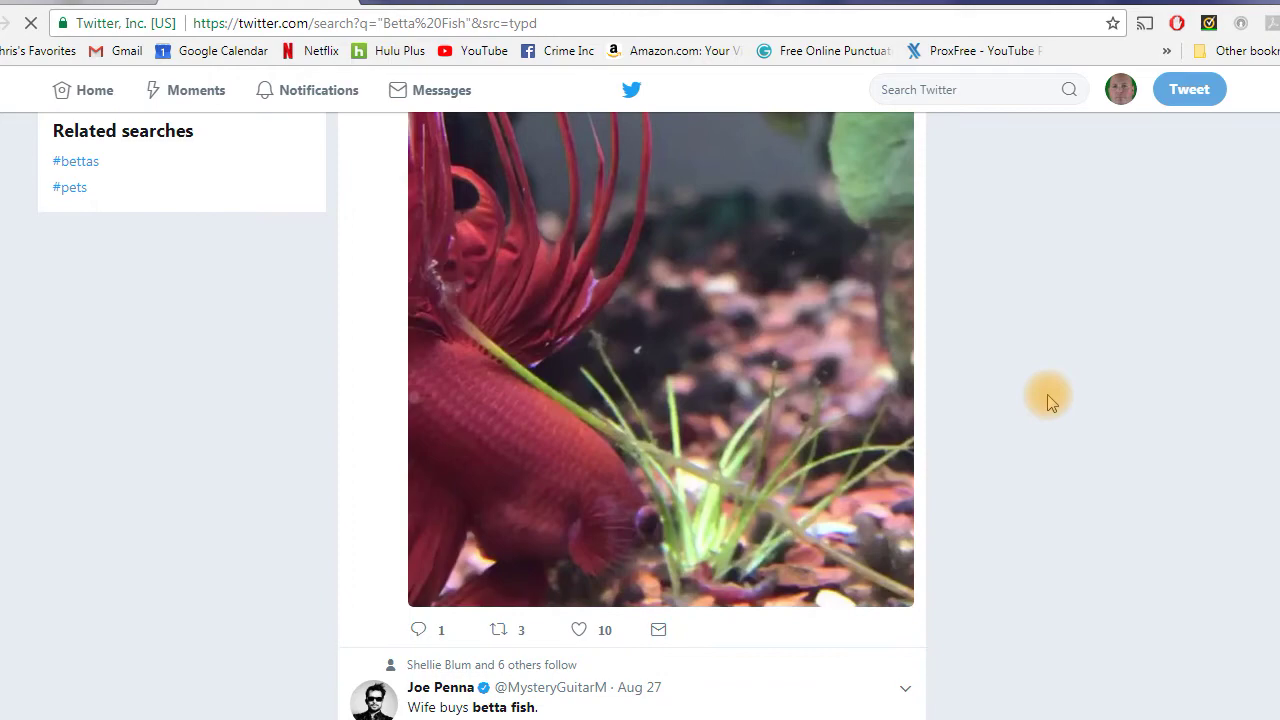
scroll(1047, 400, up, 1)
scroll(1047, 400, down, 8)
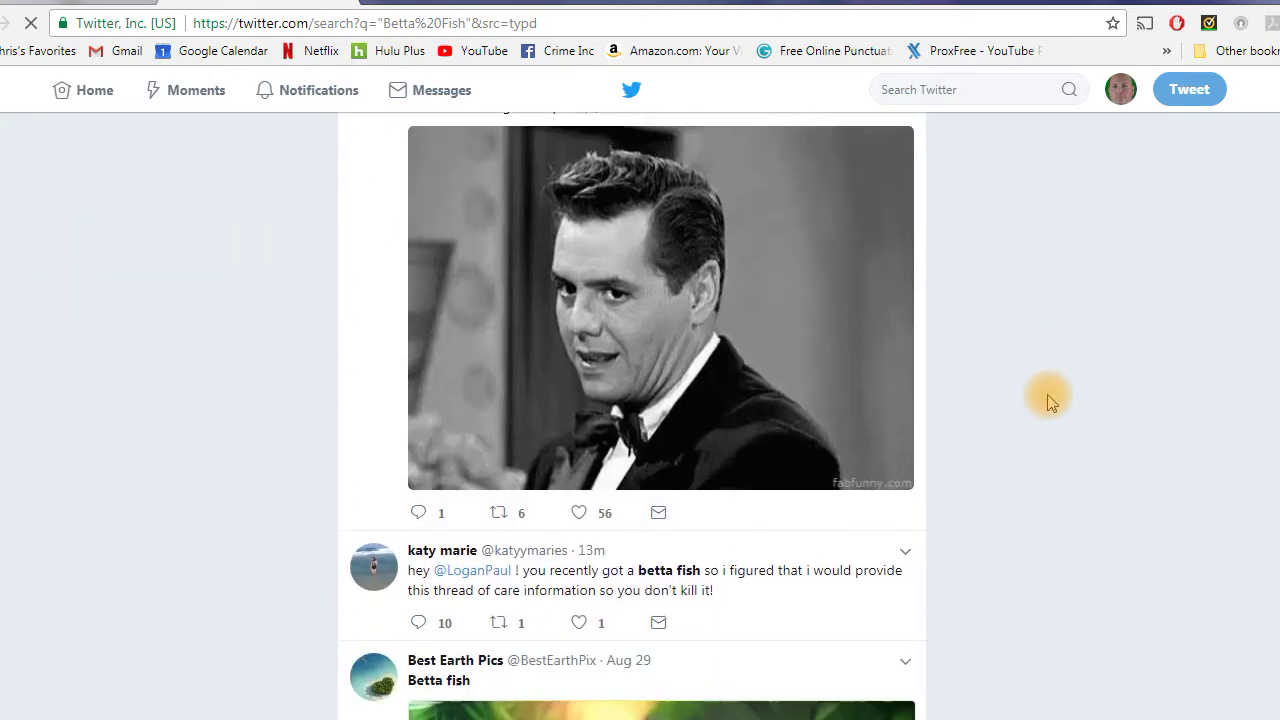
scroll(1047, 400, down, 5)
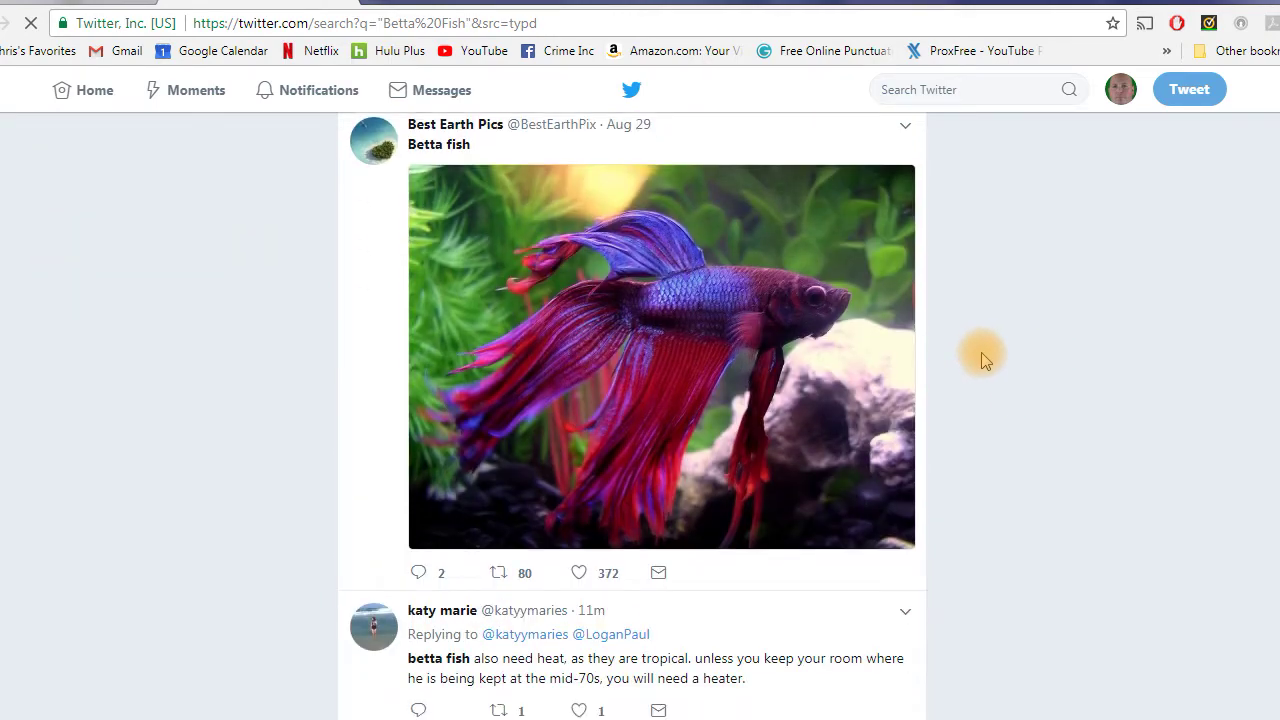
scroll(983, 358, down, 12)
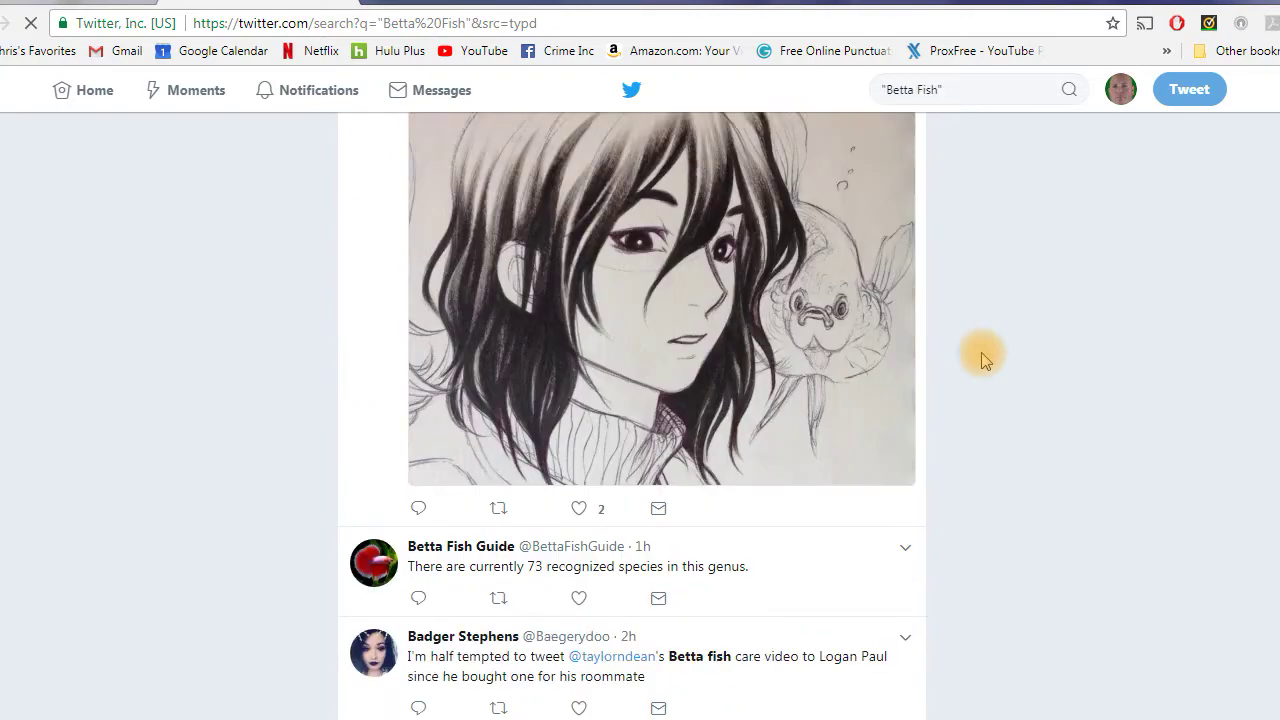
scroll(983, 358, down, 12)
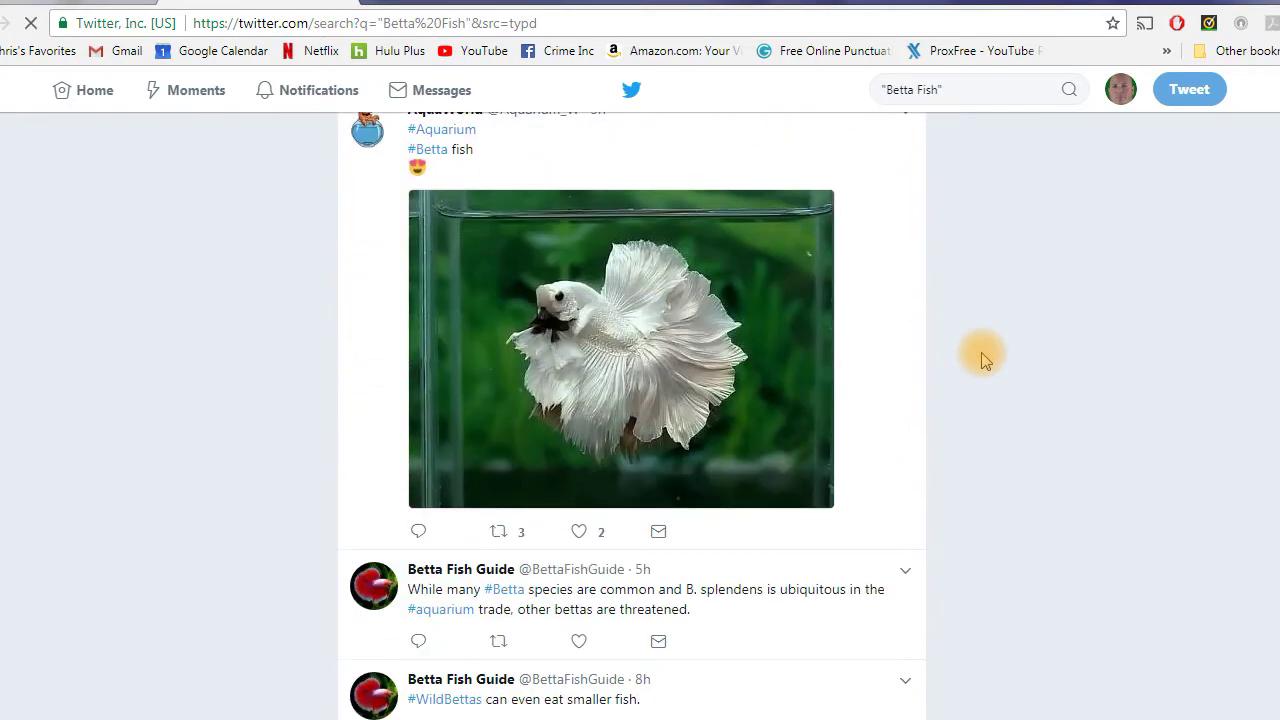
scroll(951, 391, down, 2)
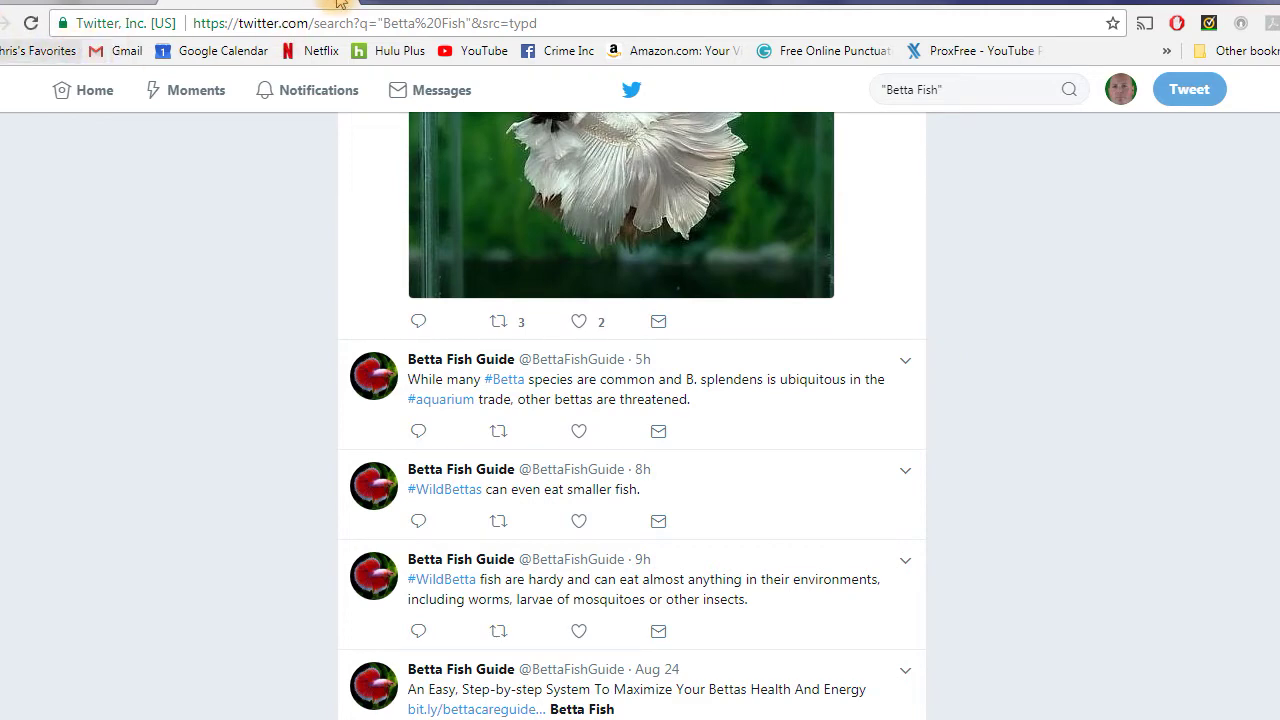
key(ctrl+Tab)
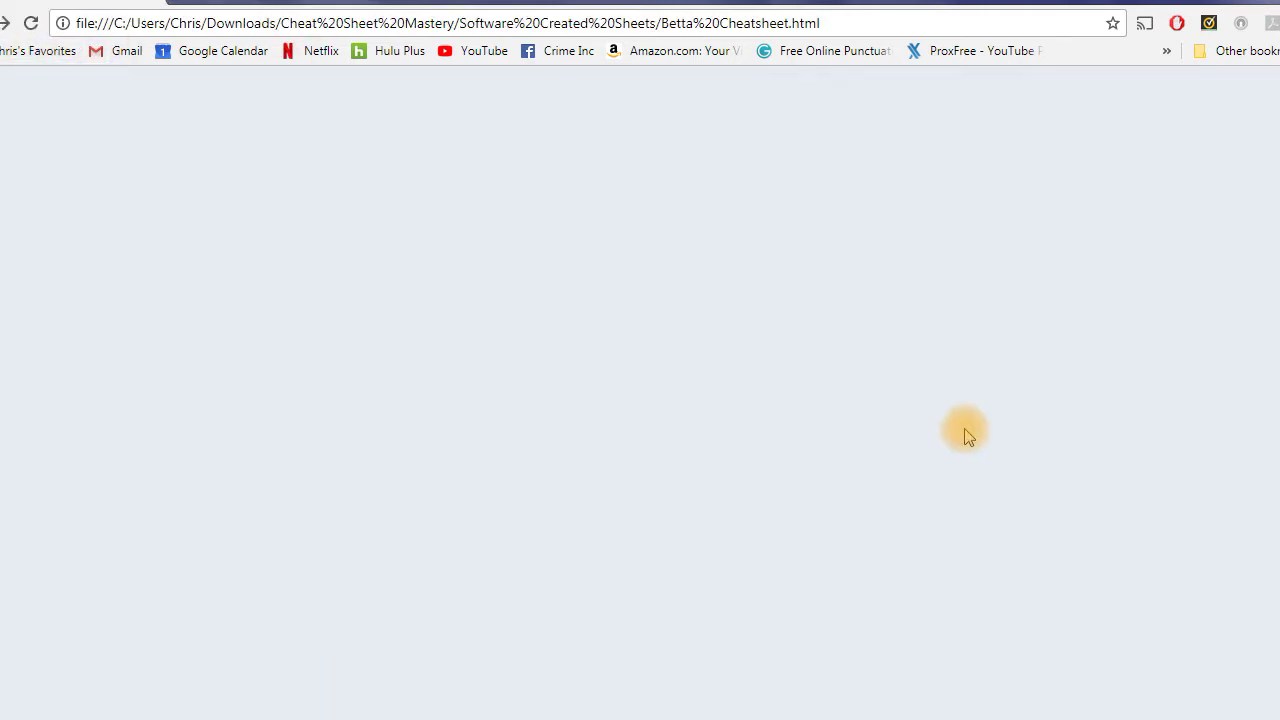
Step: Scroll through the Betta Fish cheatsheet from title to footer, then bring the generator window back up
scroll(894, 423, up, 2)
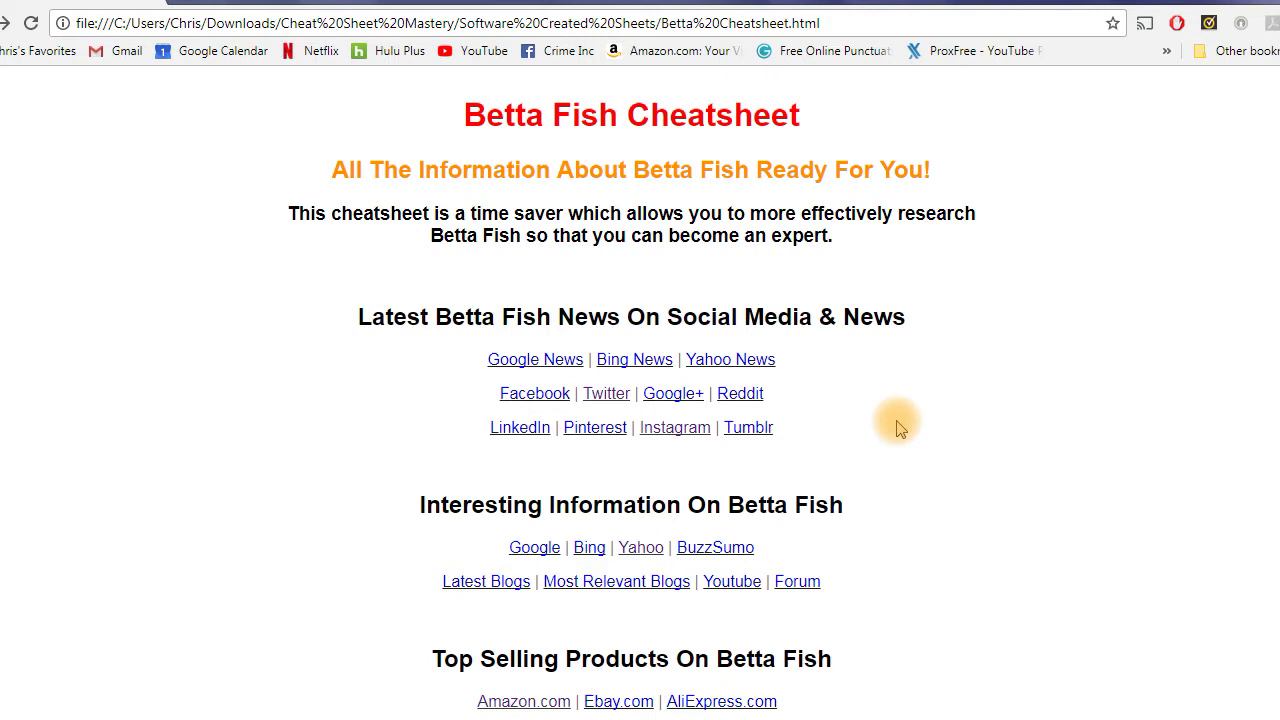
scroll(991, 440, down, 1)
scroll(991, 440, up, 1)
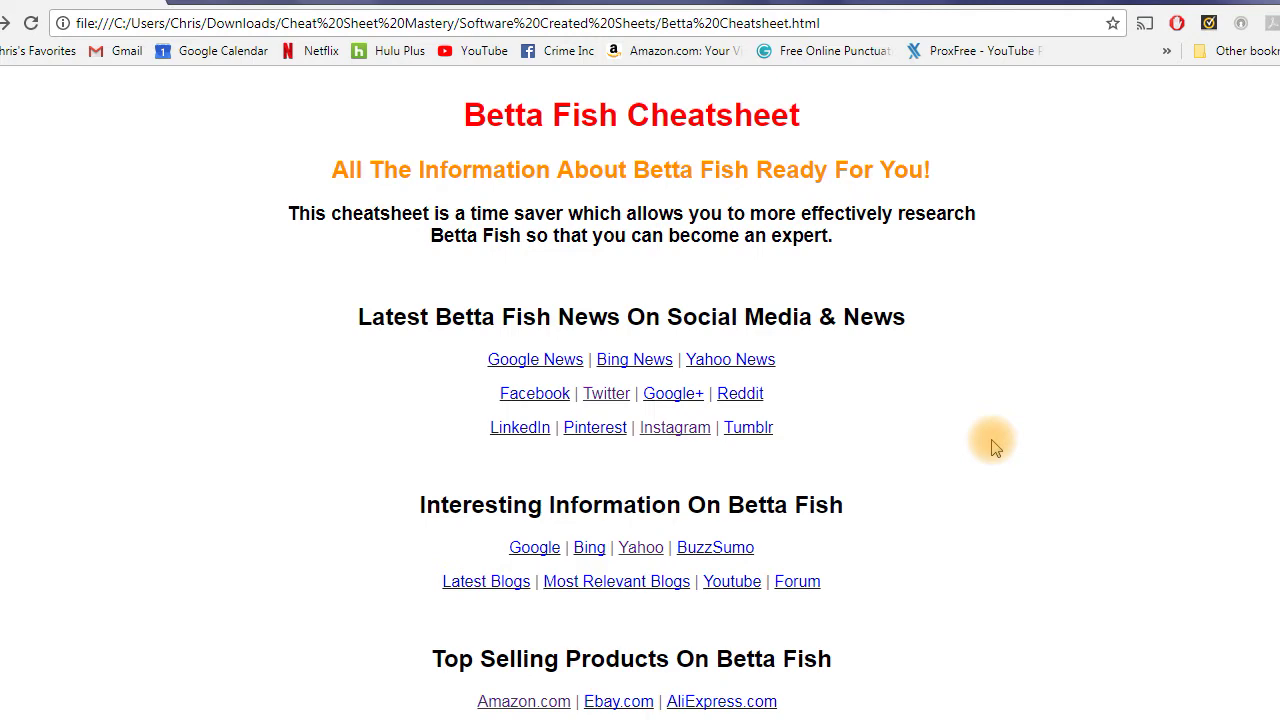
scroll(409, 331, down, 3)
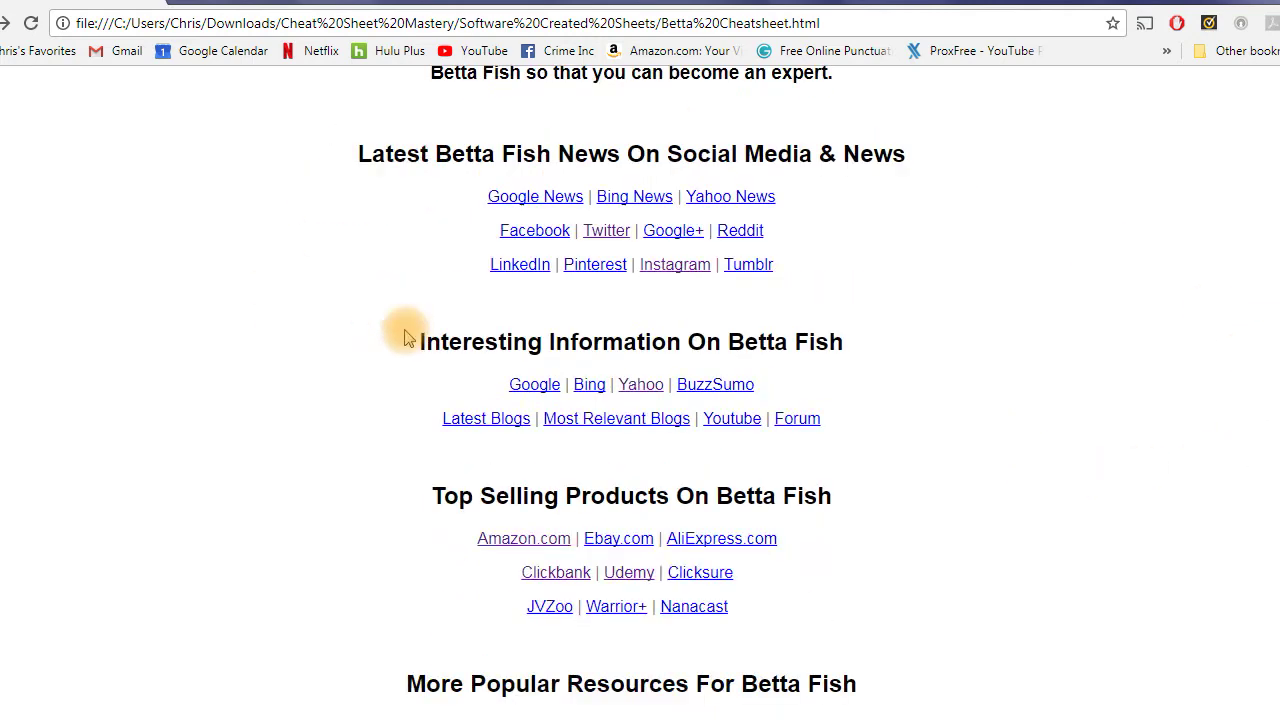
scroll(713, 360, down, 1)
scroll(1094, 583, up, 4)
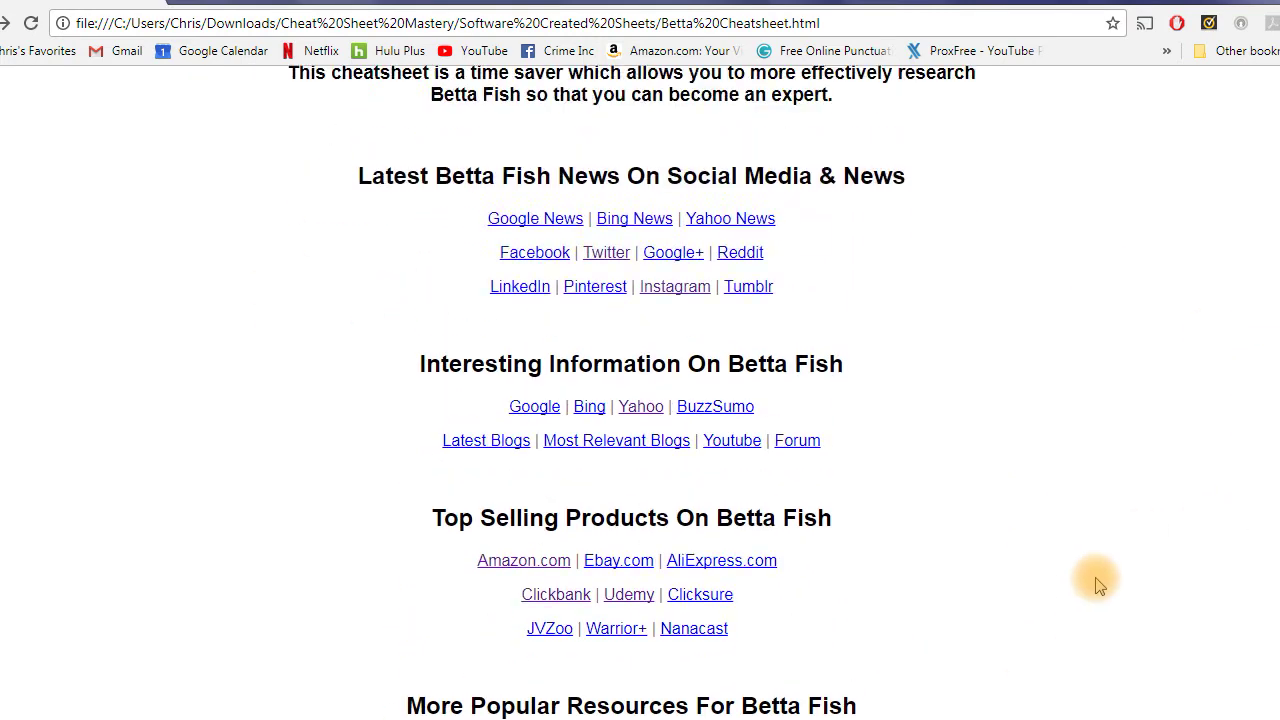
scroll(1074, 534, down, 4)
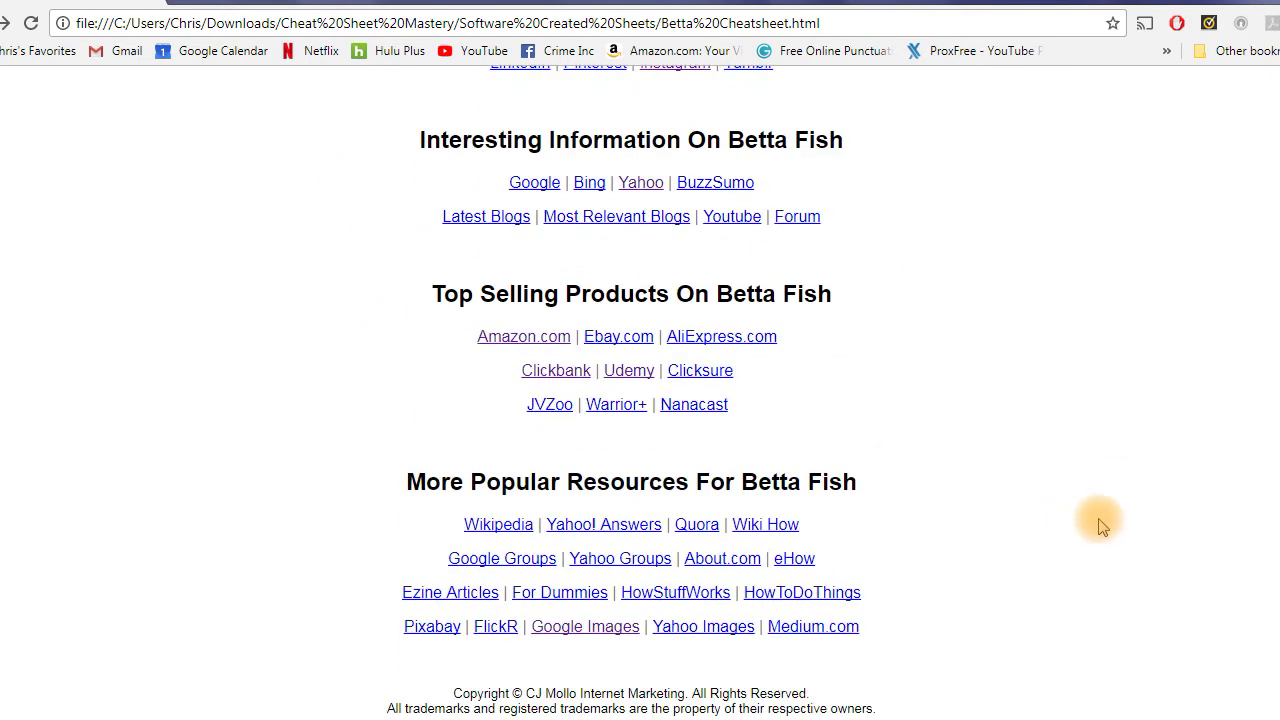
scroll(840, 585, up, 4)
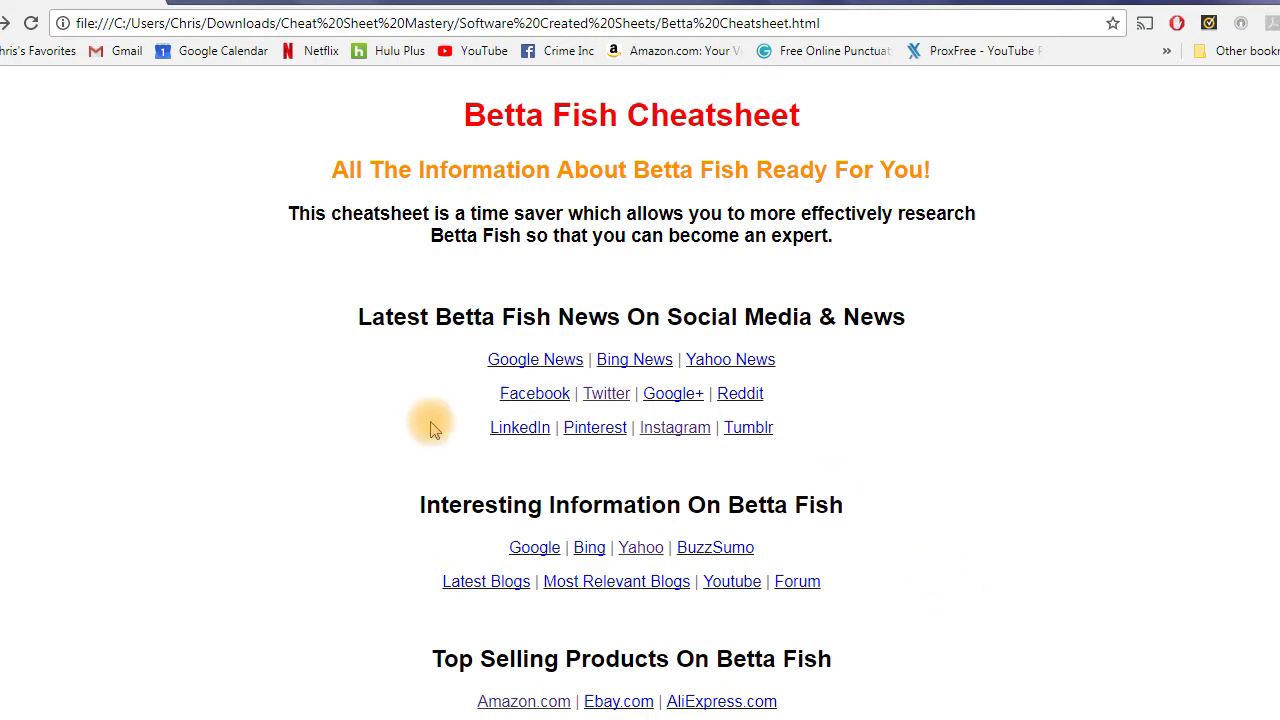
mouse_move(480, 716)
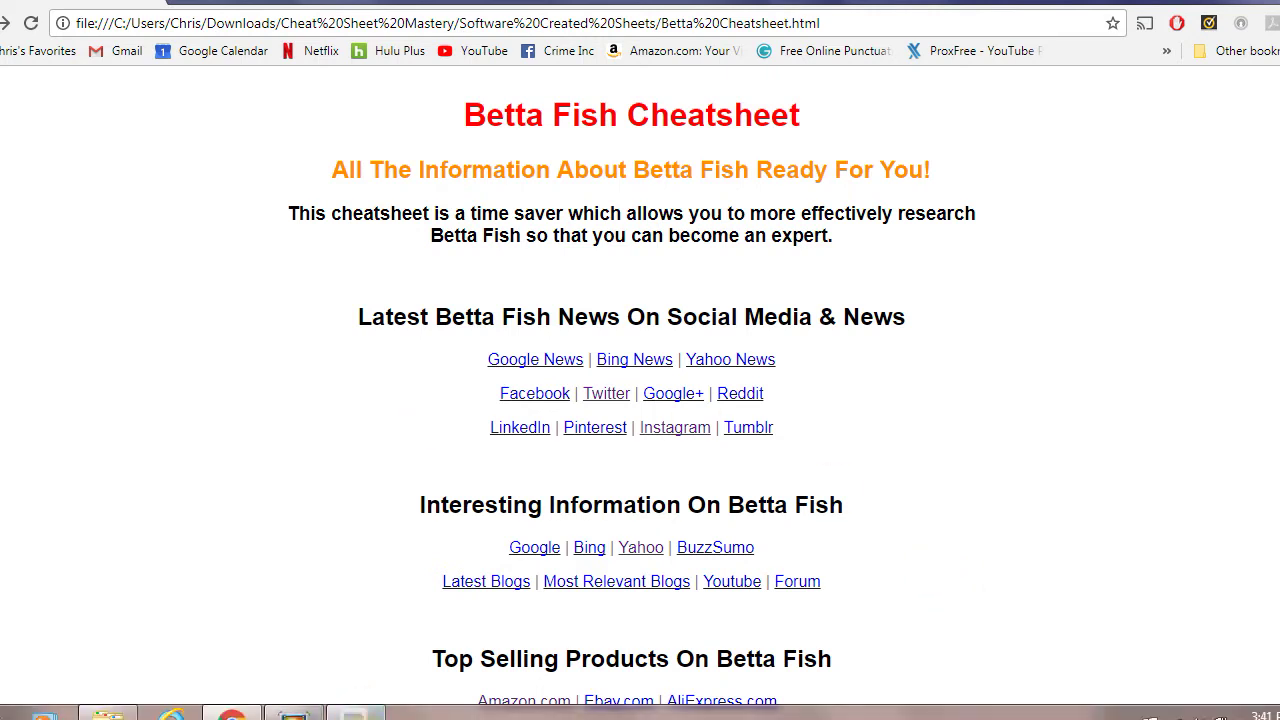
click(355, 715)
Step: Generate a cheatsheet for the niche 'Donald Trump' into the Software Created Sheets folder and dismiss the completion message
click(351, 642)
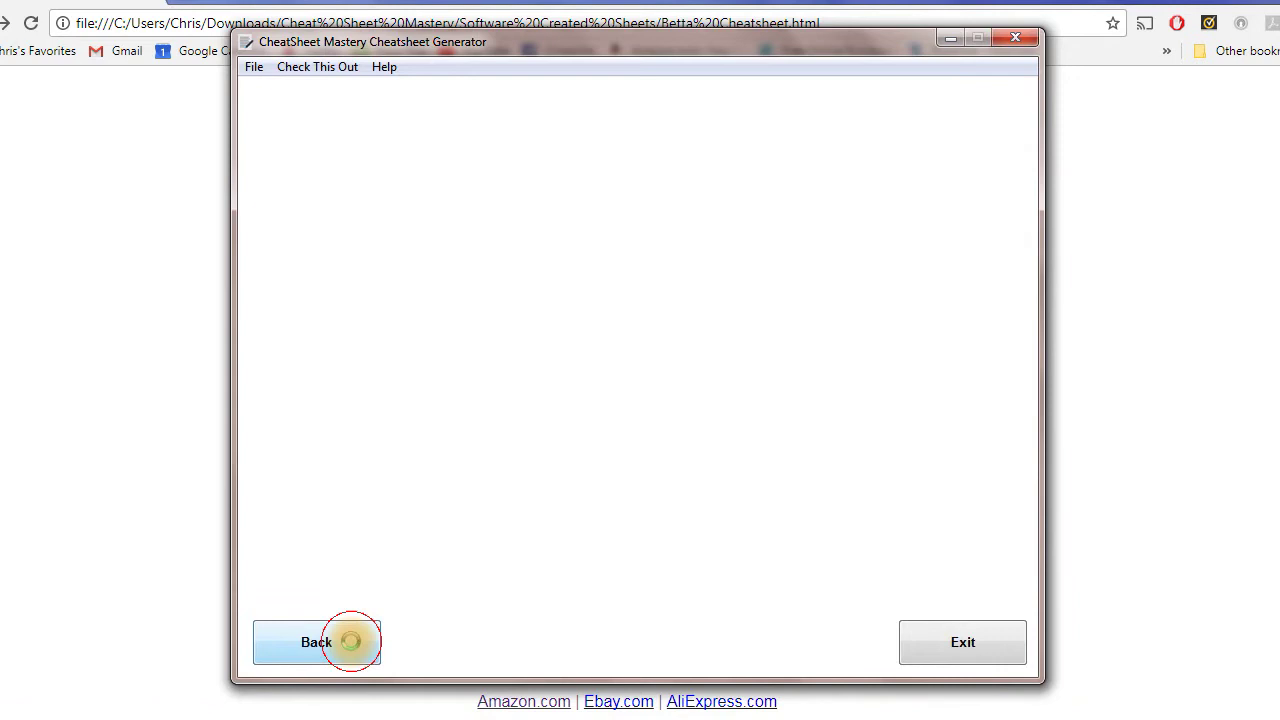
click(335, 648)
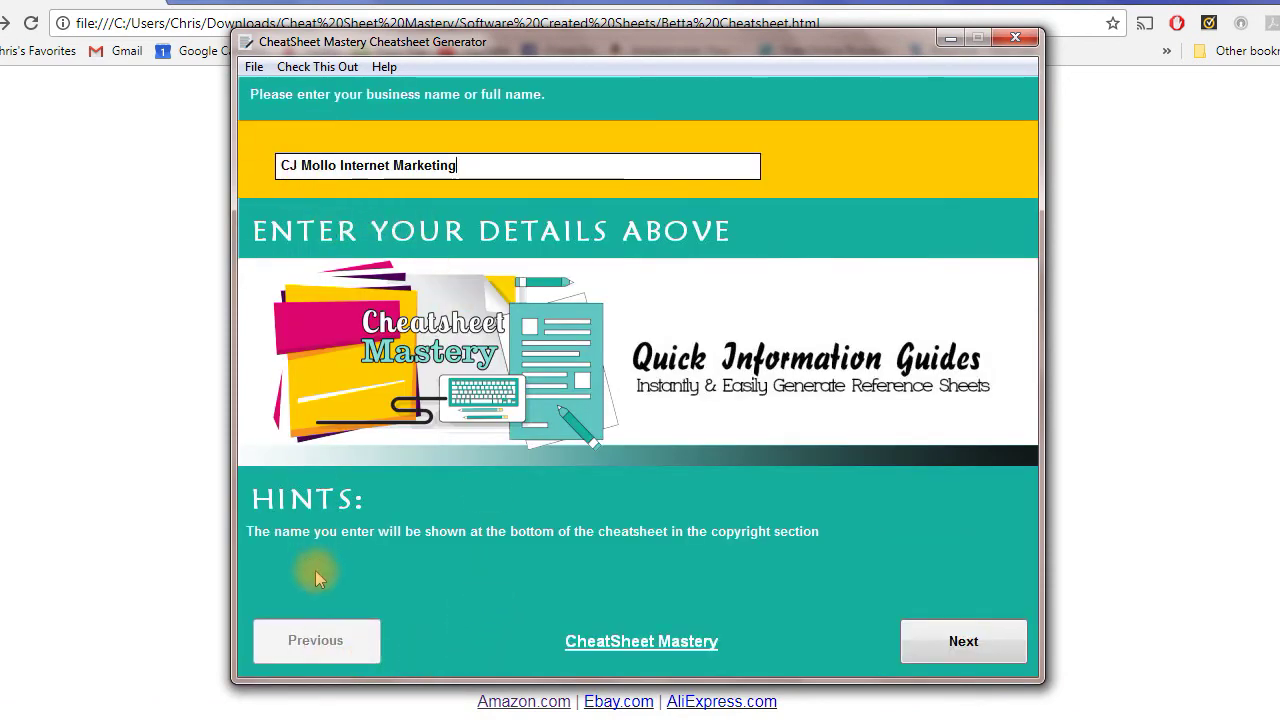
click(968, 643)
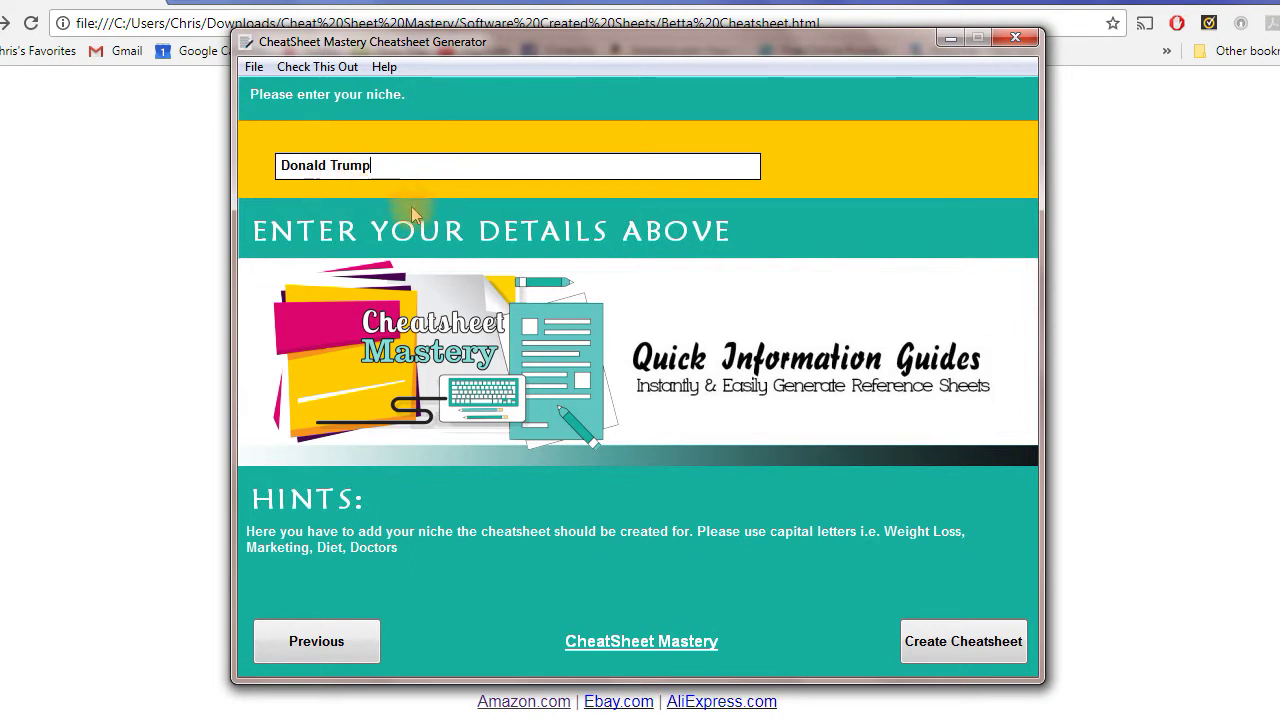
click(963, 643)
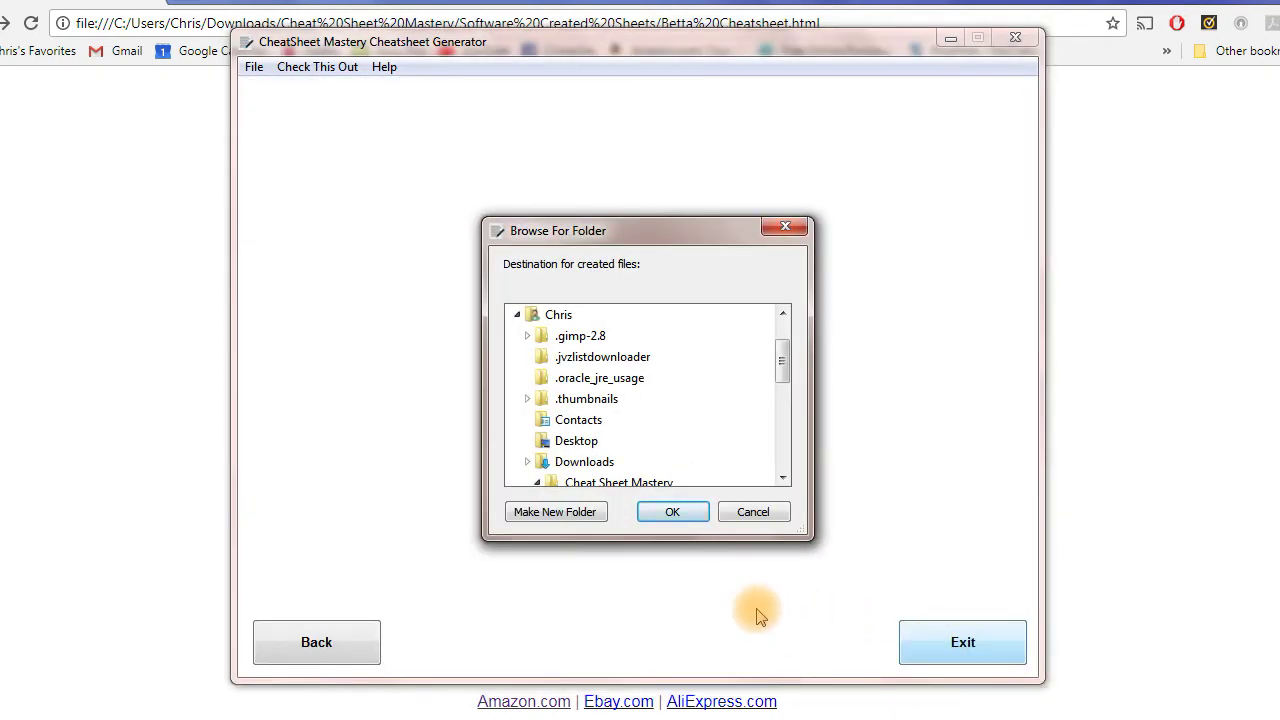
drag(623, 229, 623, 196)
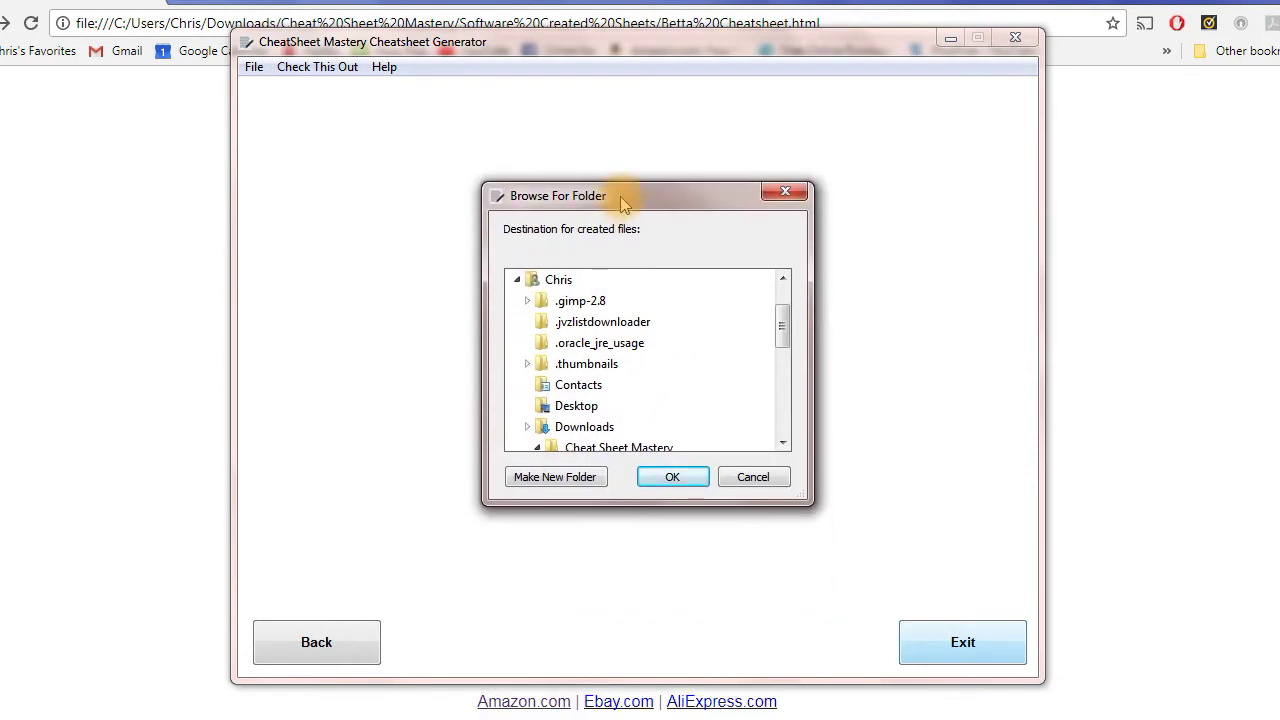
drag(783, 321, 780, 380)
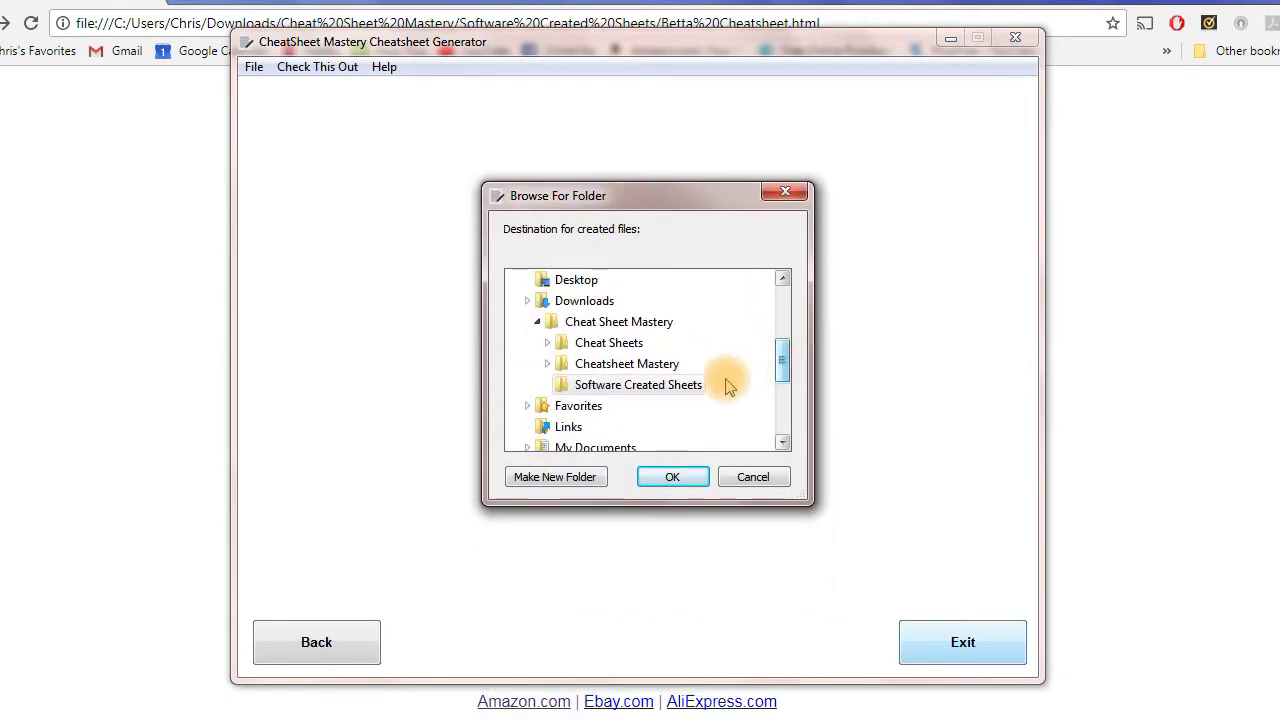
click(678, 390)
click(675, 476)
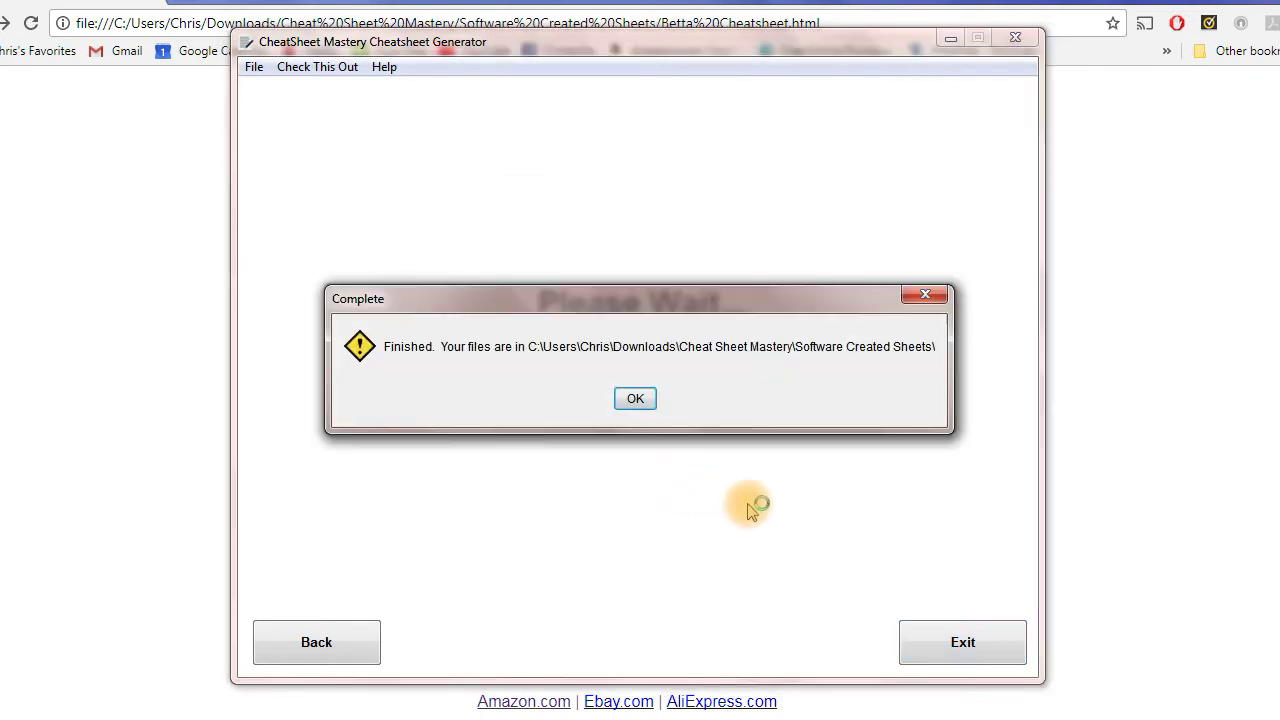
click(634, 400)
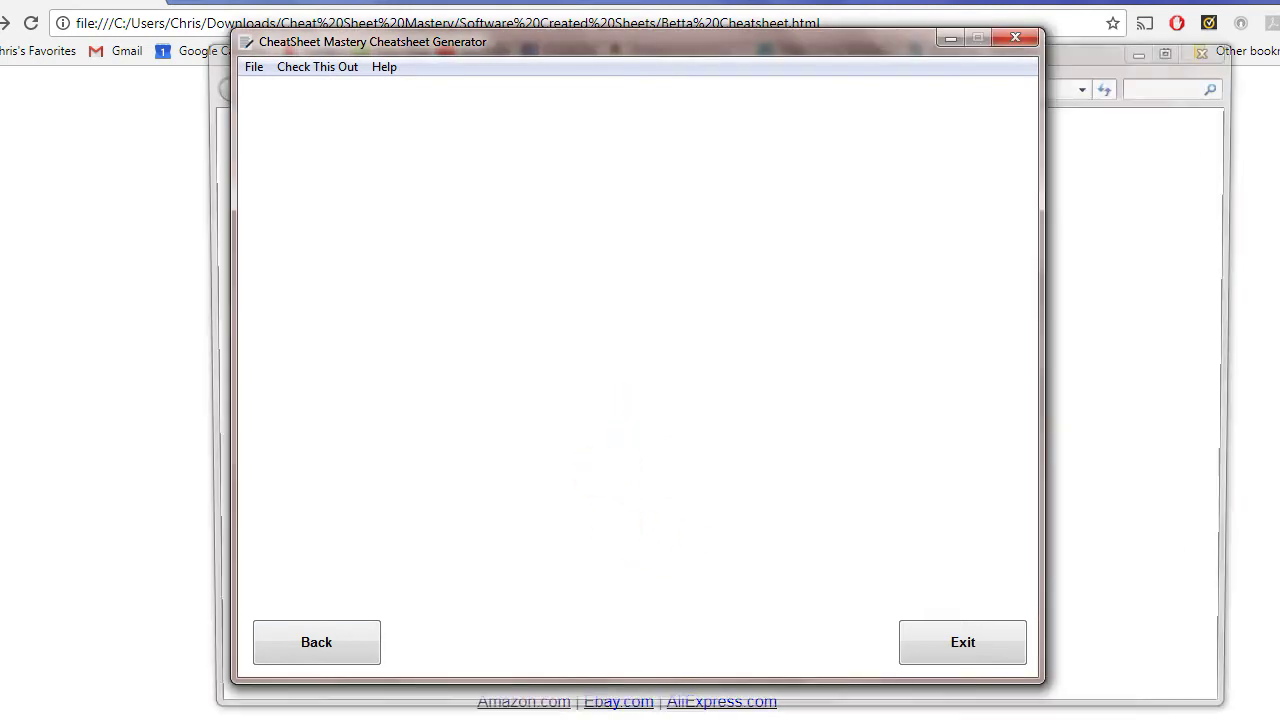
Step: Rename the generated cheatsheet file in the output folder to 'Donald Trump Cheatsheet'
click(949, 41)
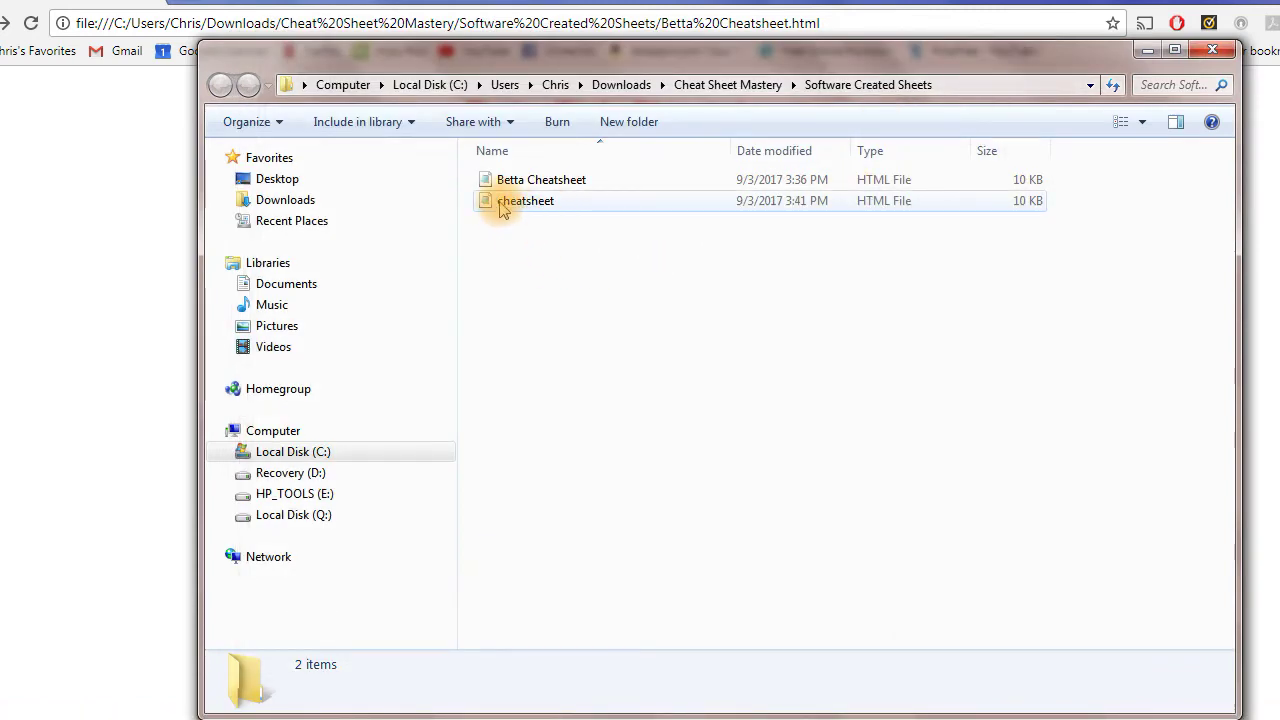
click(530, 205)
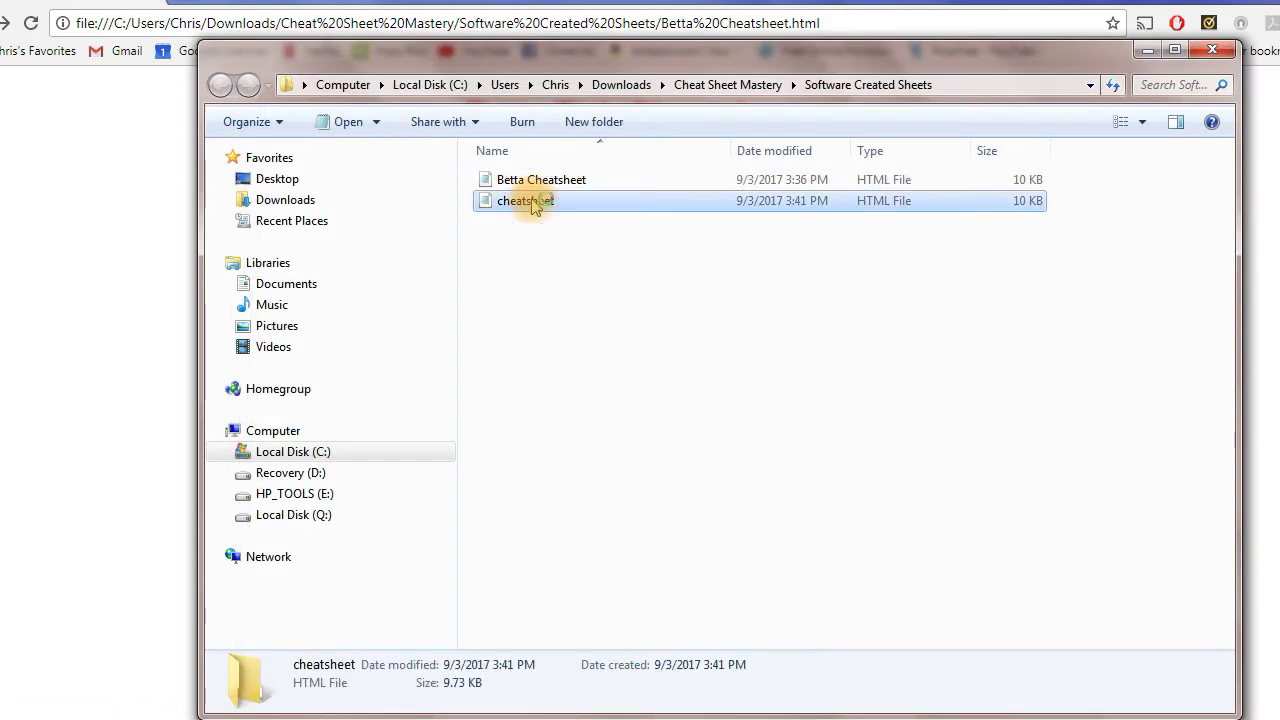
right_click(532, 199)
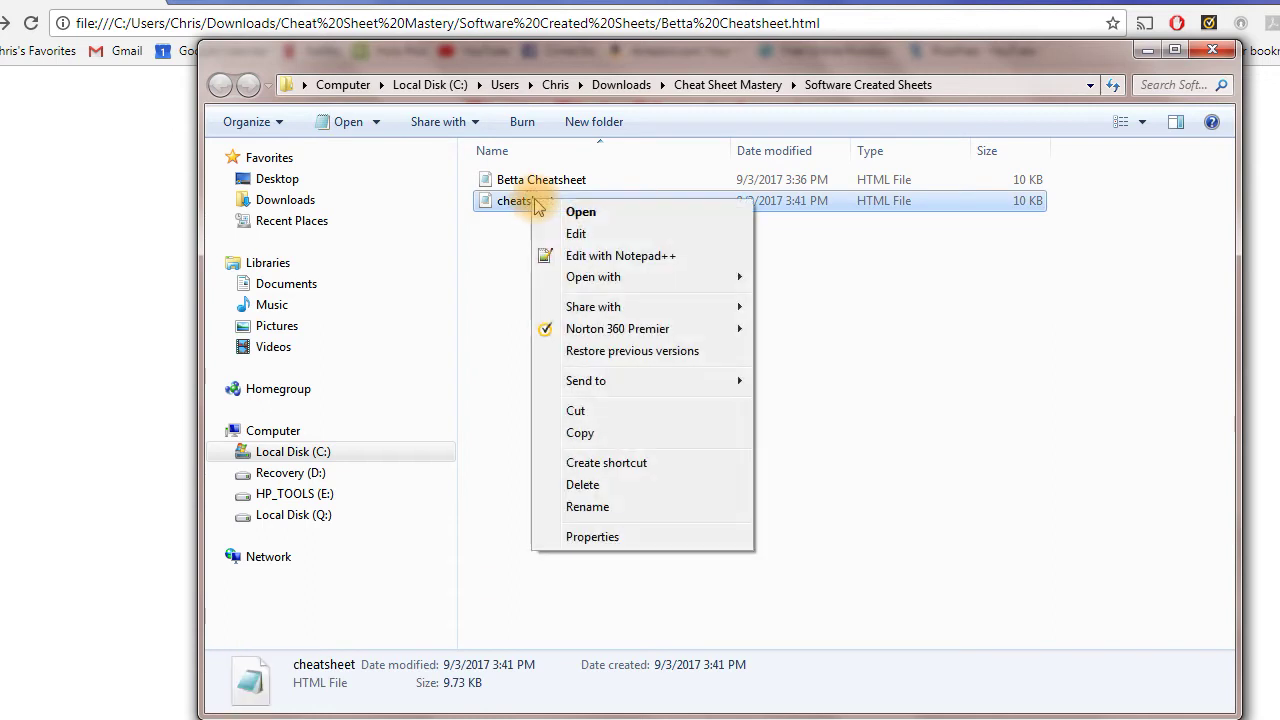
click(586, 507)
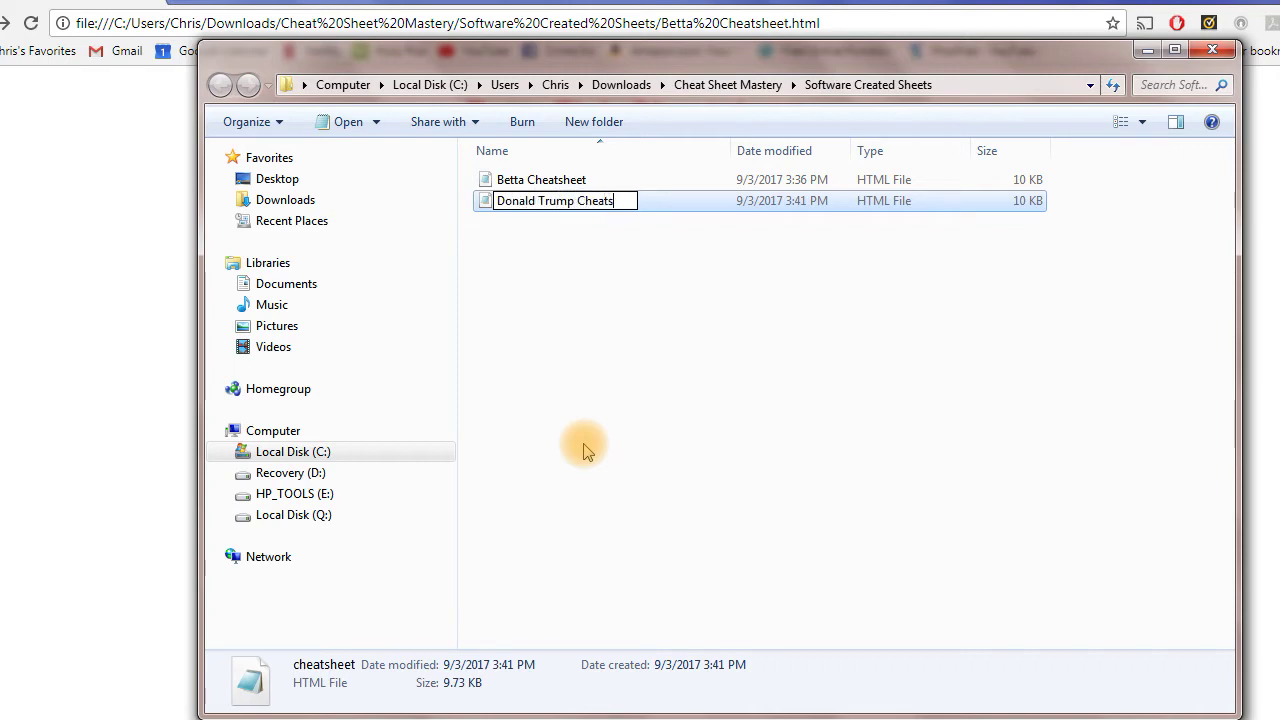
click(586, 408)
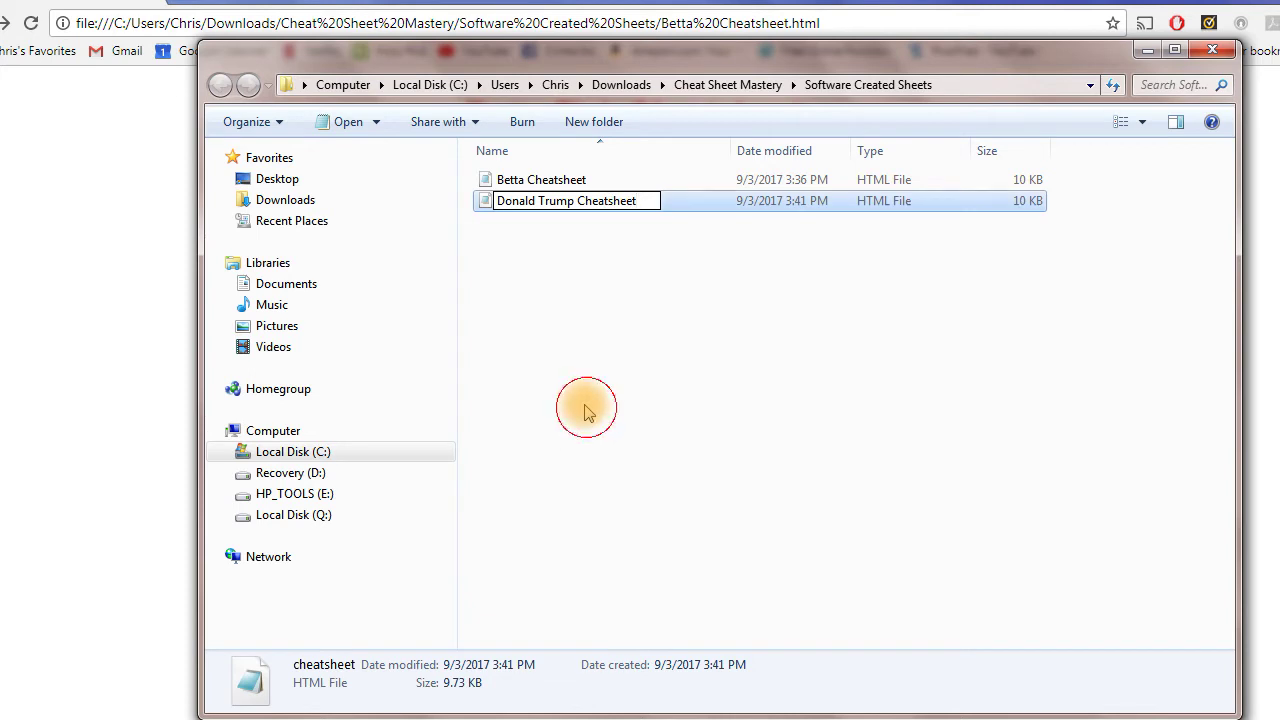
Step: Open Donald Trump Cheatsheet in Google Chrome
click(552, 210)
right_click(553, 214)
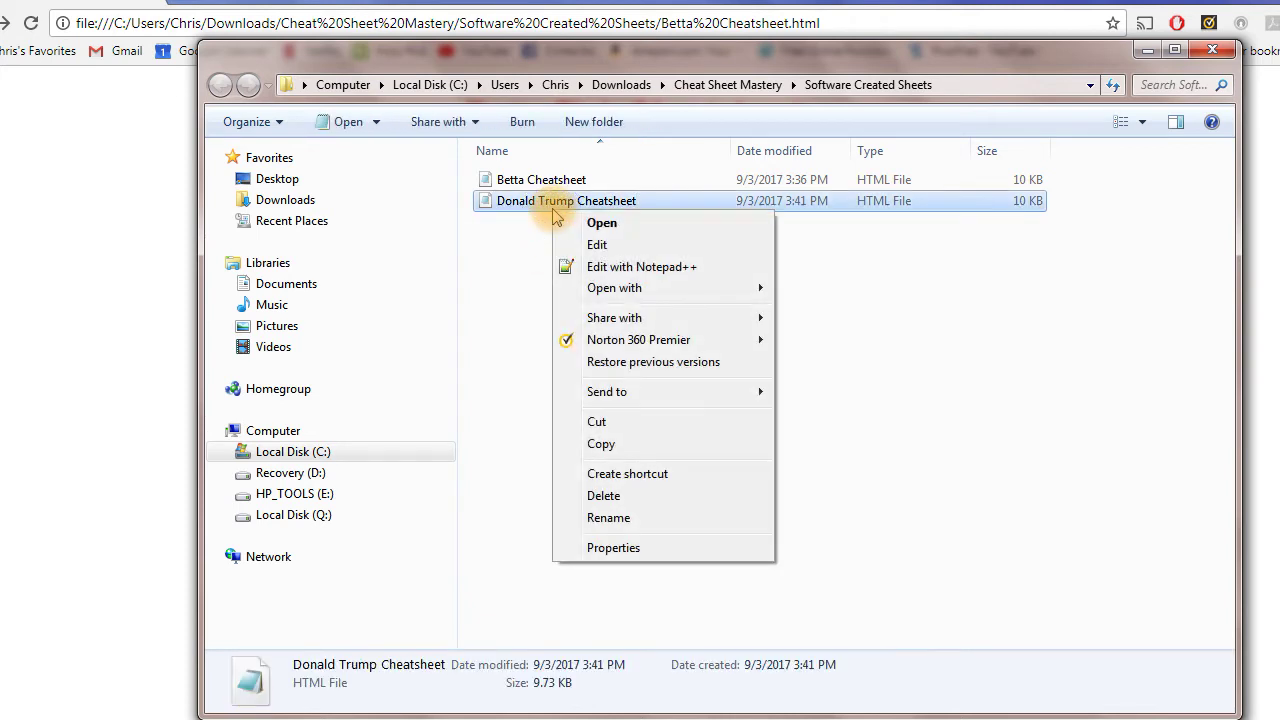
mouse_move(685, 292)
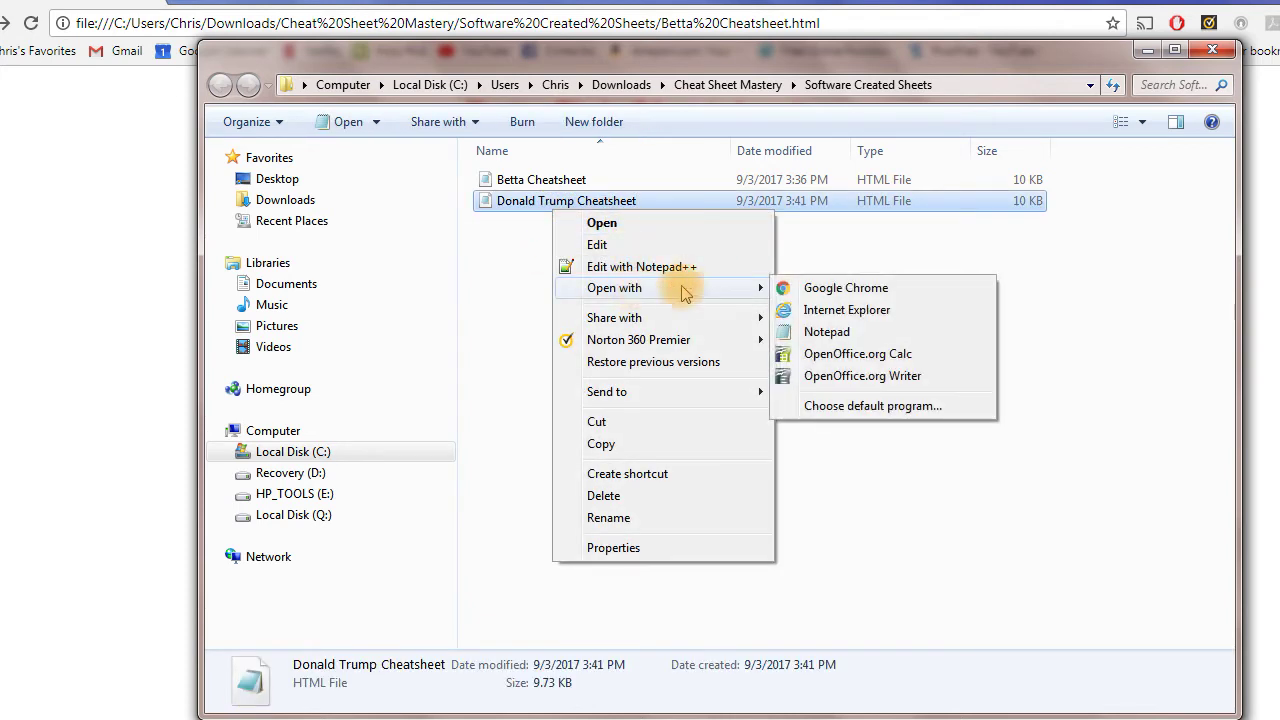
click(830, 289)
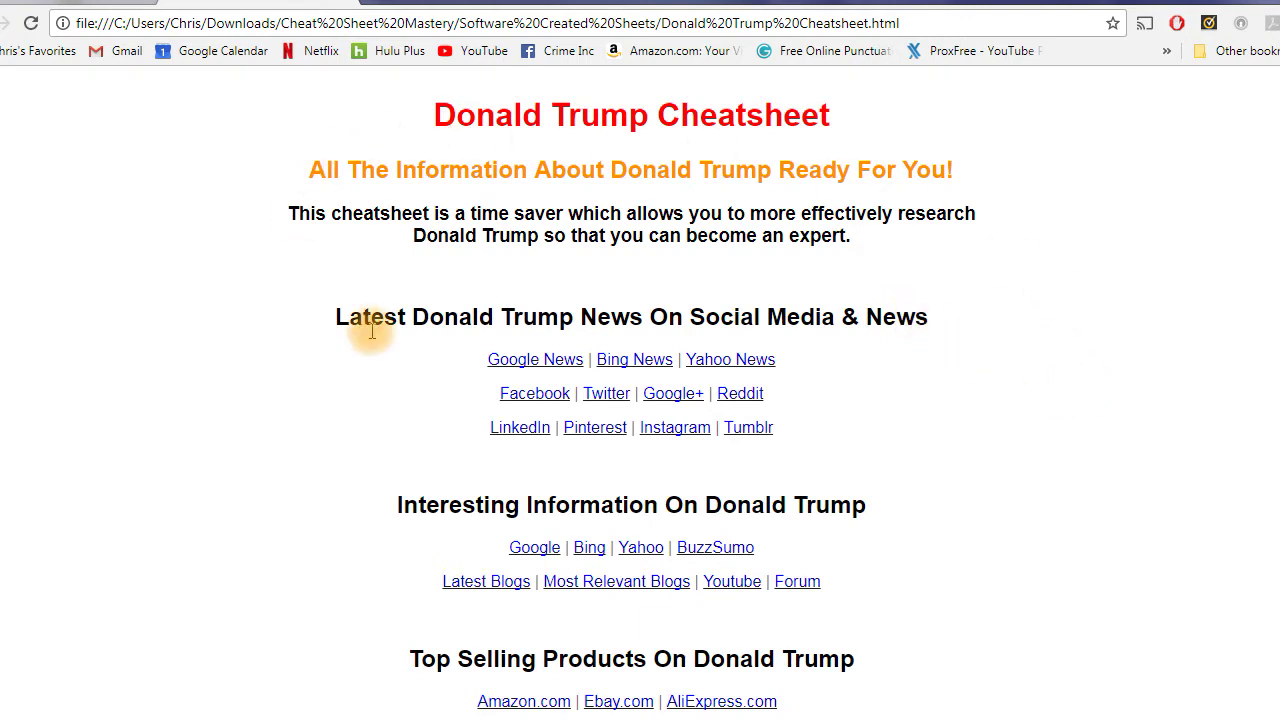
Step: Follow the cheatsheet's Google News link to bring up 'Donald Trump' news results
scroll(400, 365, down, 1)
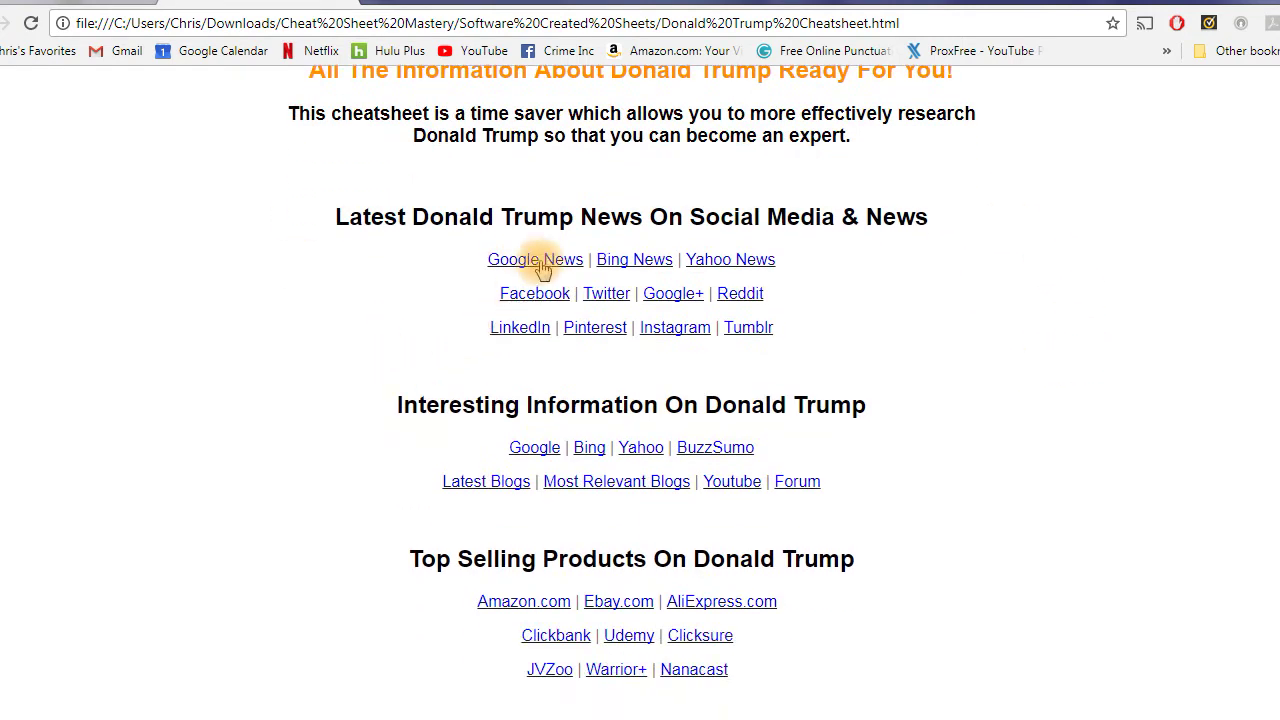
click(541, 260)
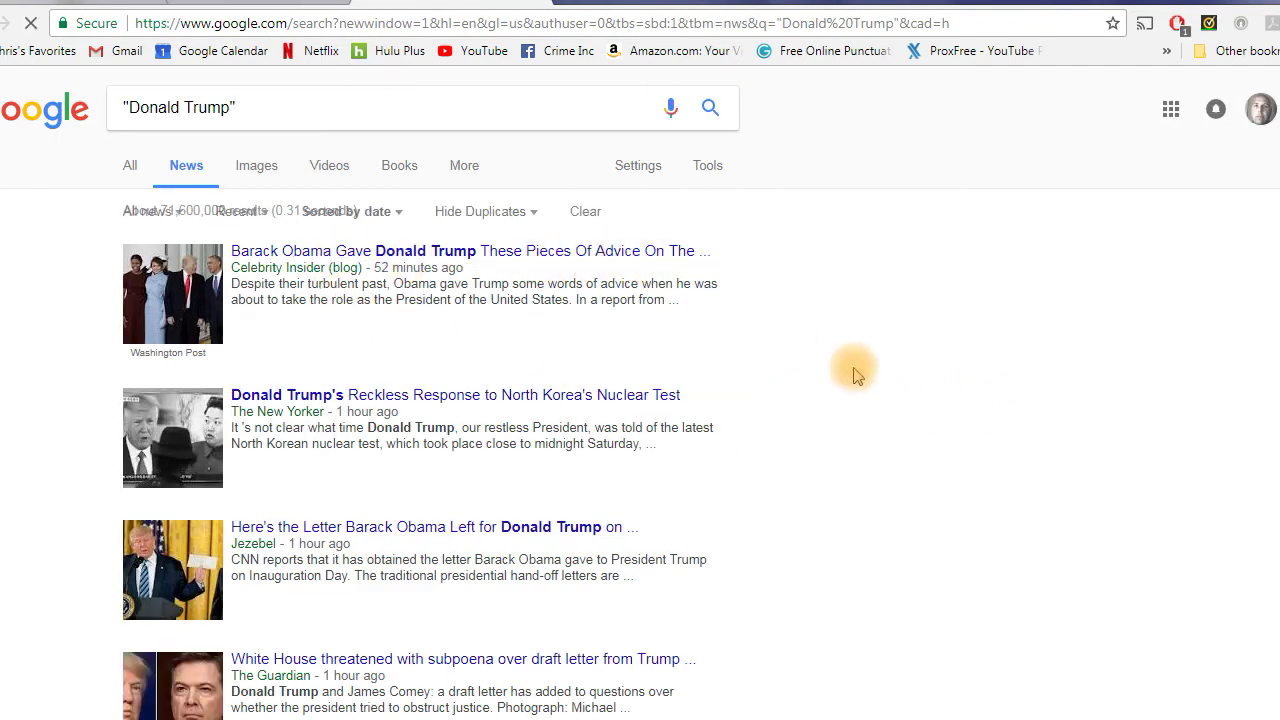
Step: Scroll through the date-sorted 'Donald Trump' Google News stories, then return to the cheatsheet tab
scroll(855, 375, down, 1)
scroll(720, 340, up, 1)
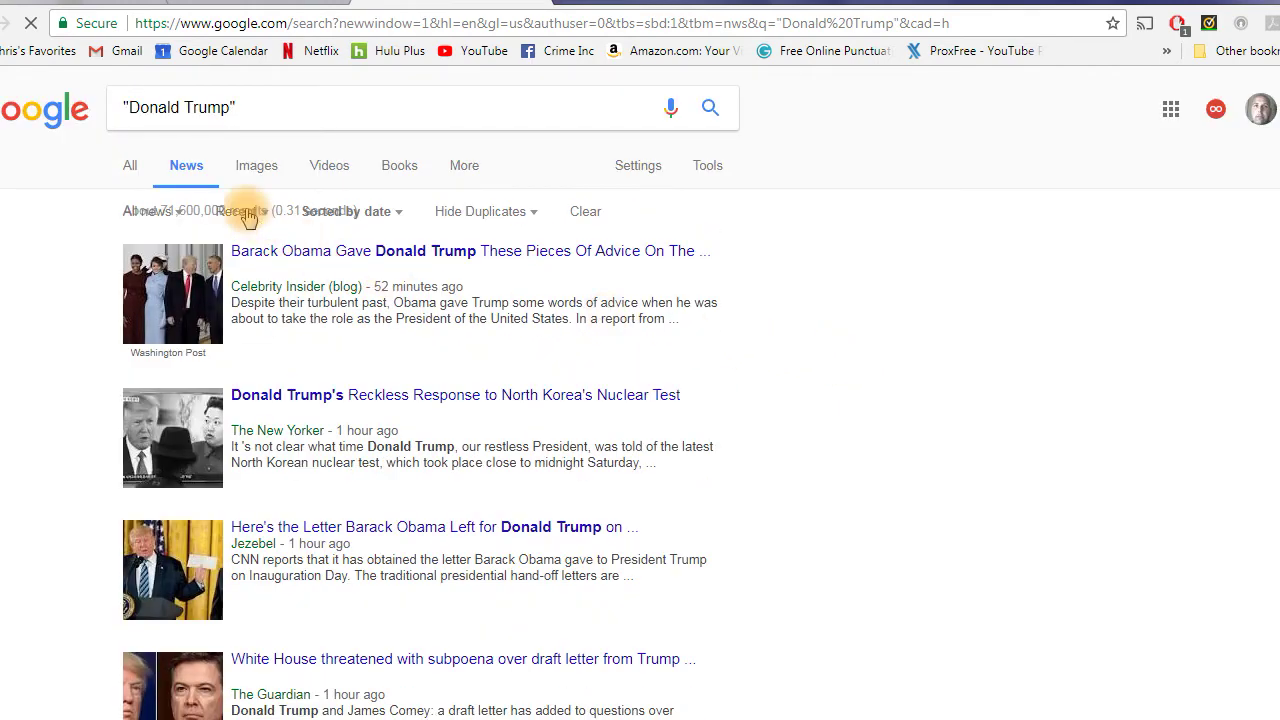
scroll(525, 328, down, 1)
scroll(527, 340, up, 1)
scroll(440, 380, down, 2)
scroll(404, 376, down, 3)
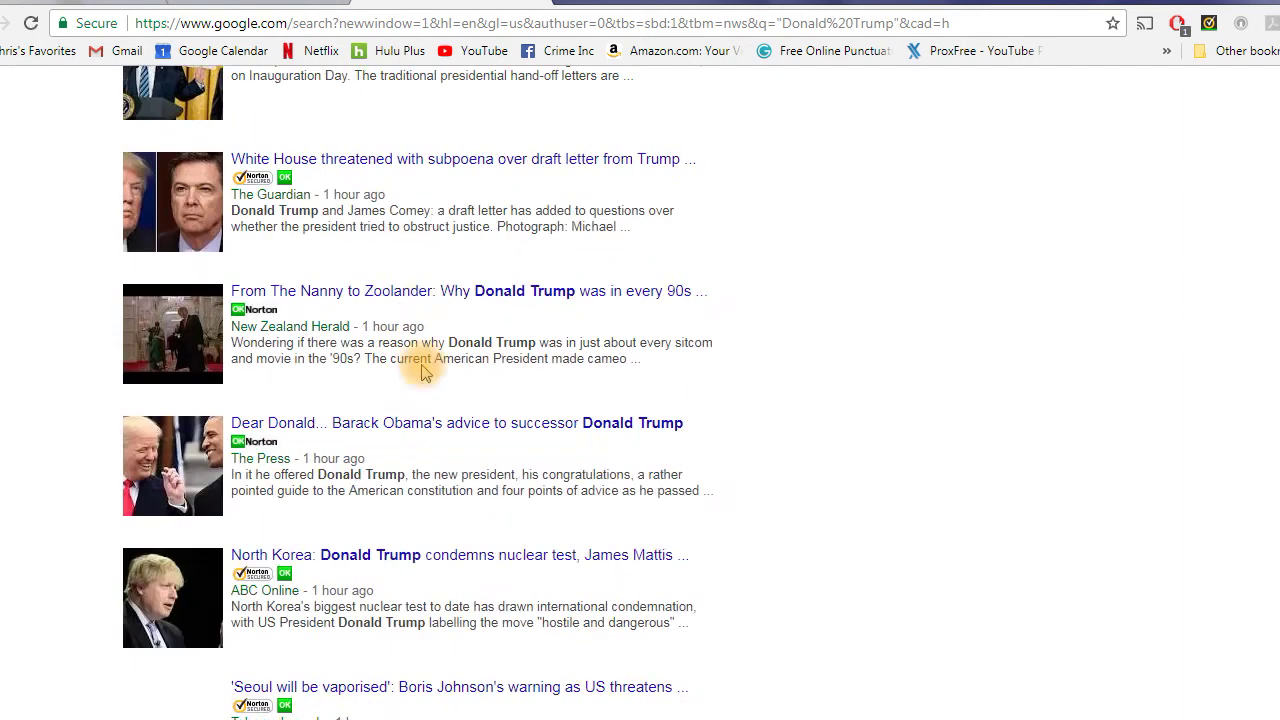
scroll(783, 368, down, 3)
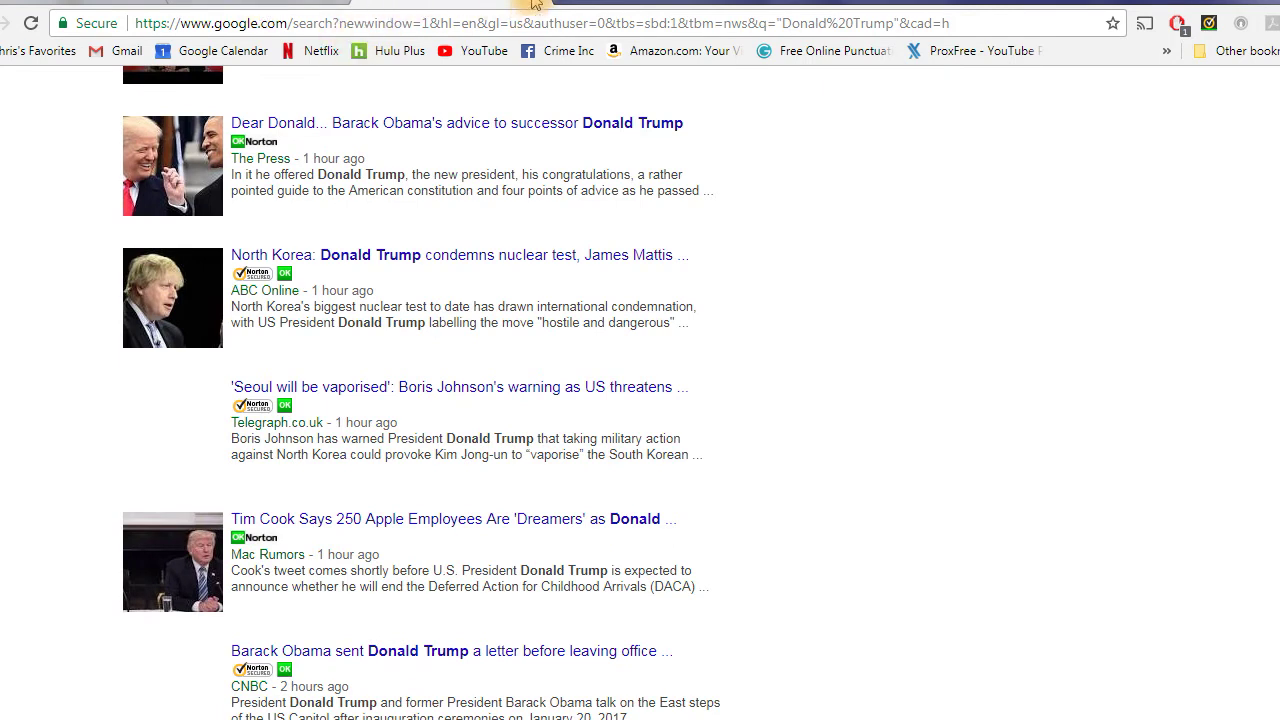
scroll(405, 600, down, 2)
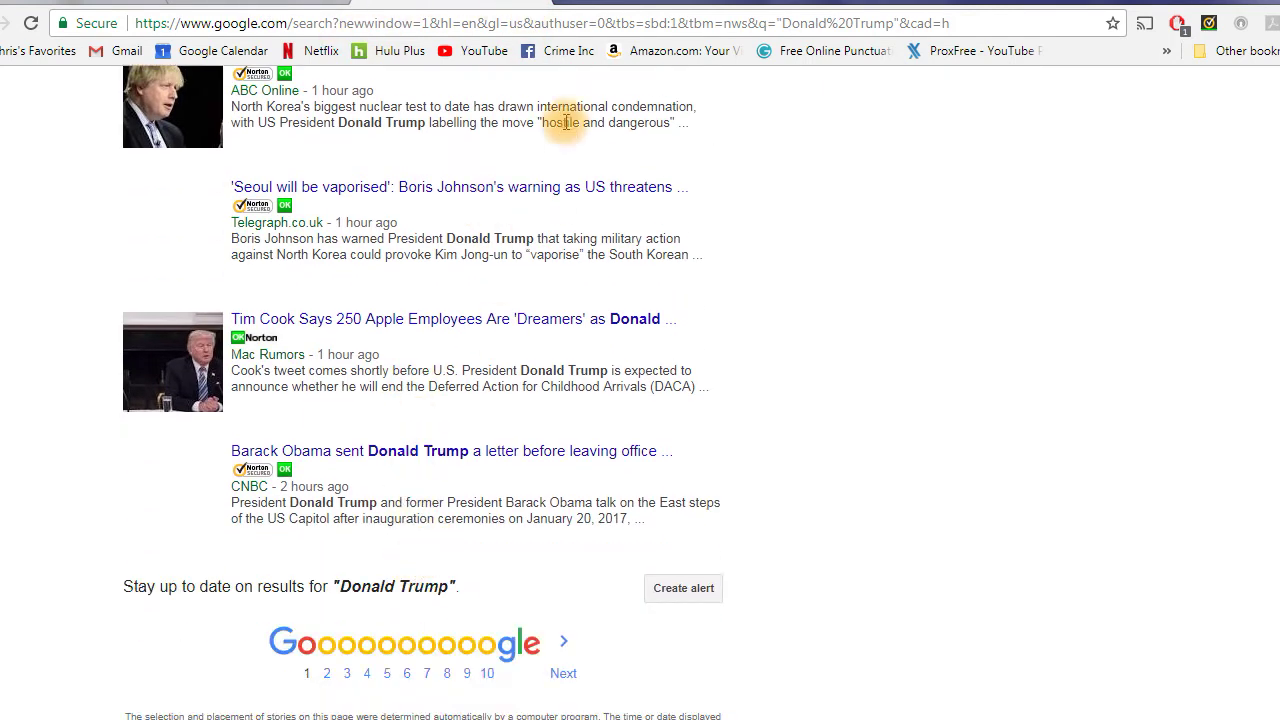
click(533, 3)
Step: Open the cheatsheet's Twitter link, scroll the 'Donald Trump' search tweets, then switch back to the cheatsheet
scroll(800, 330, down, 1)
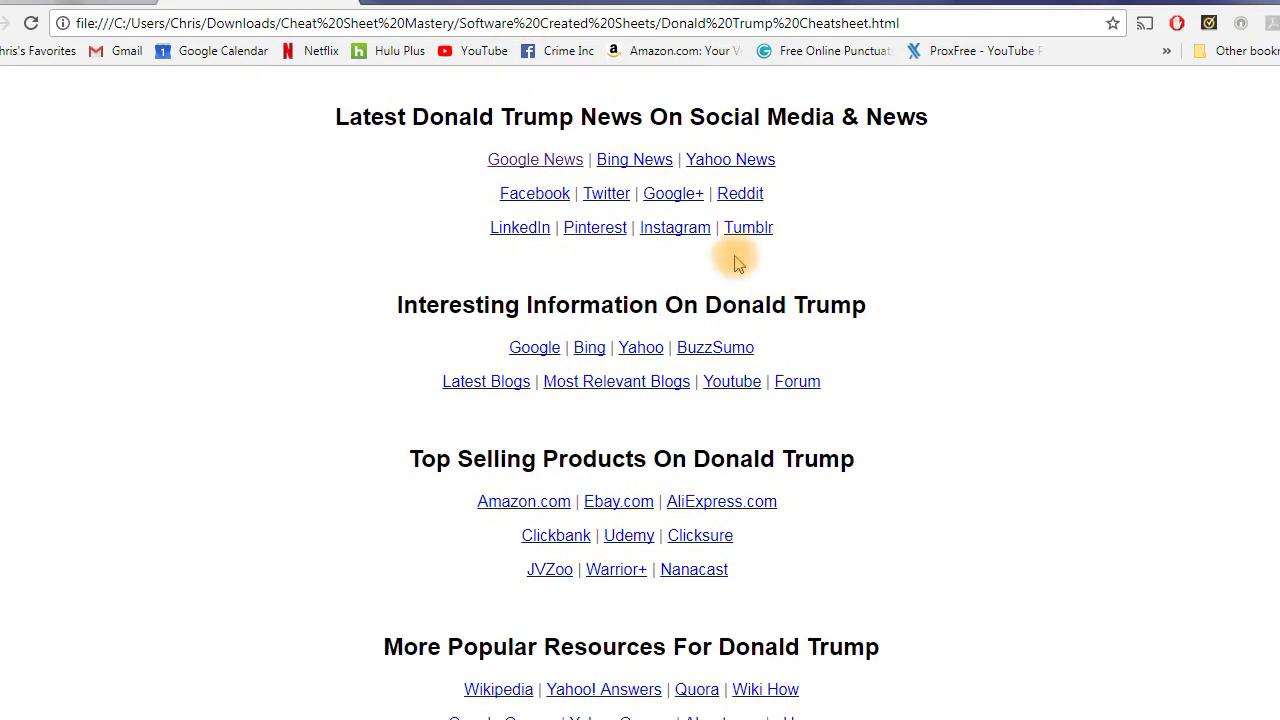
click(598, 196)
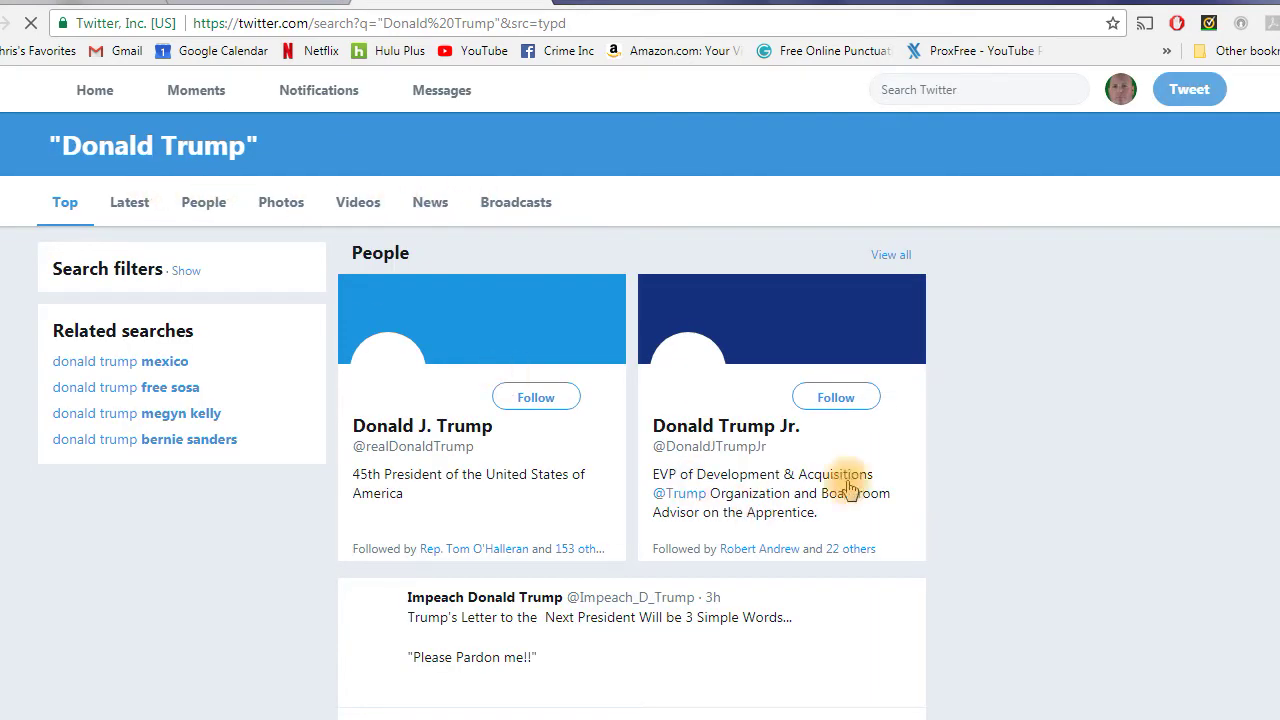
scroll(1014, 466, down, 1)
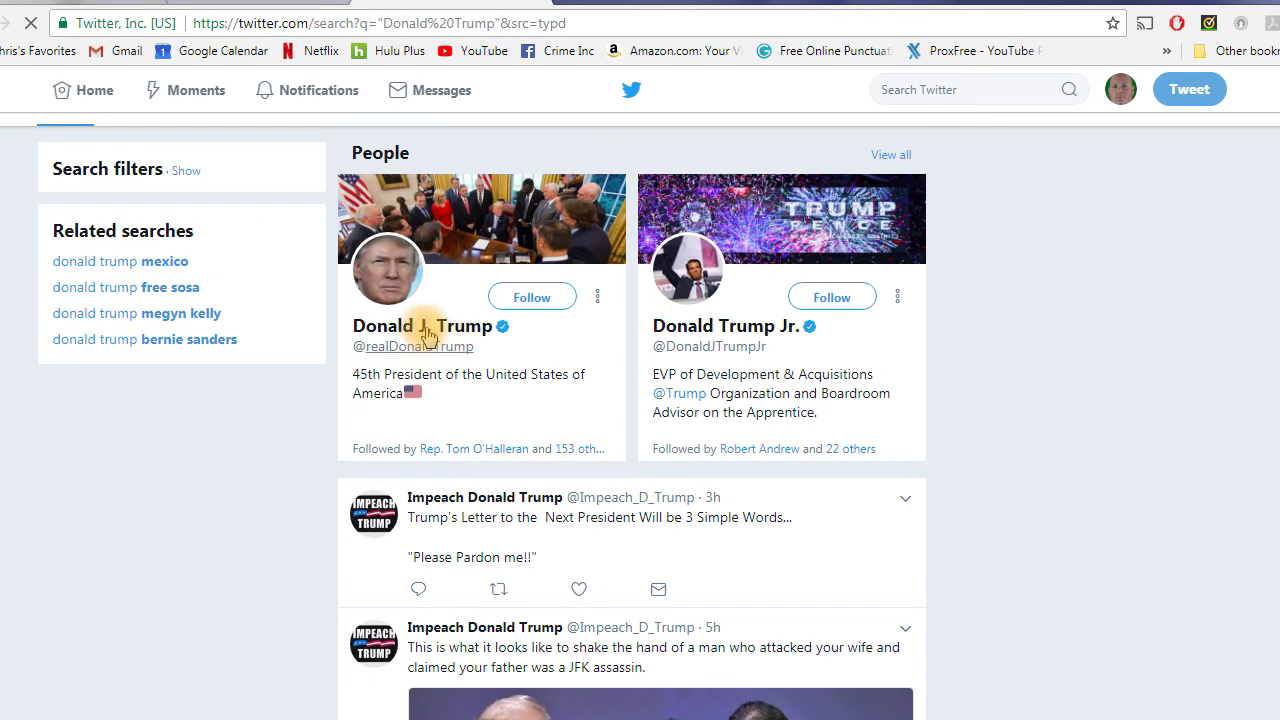
scroll(1020, 499, down, 2)
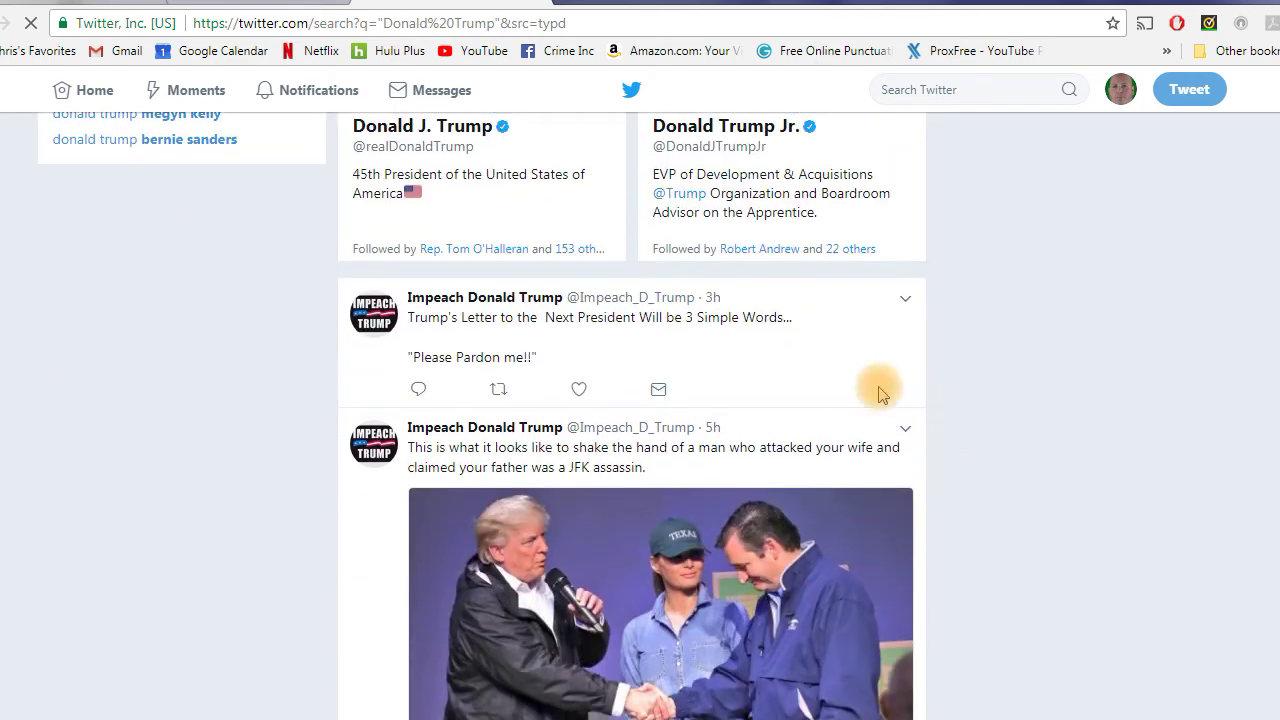
scroll(1035, 450, down, 3)
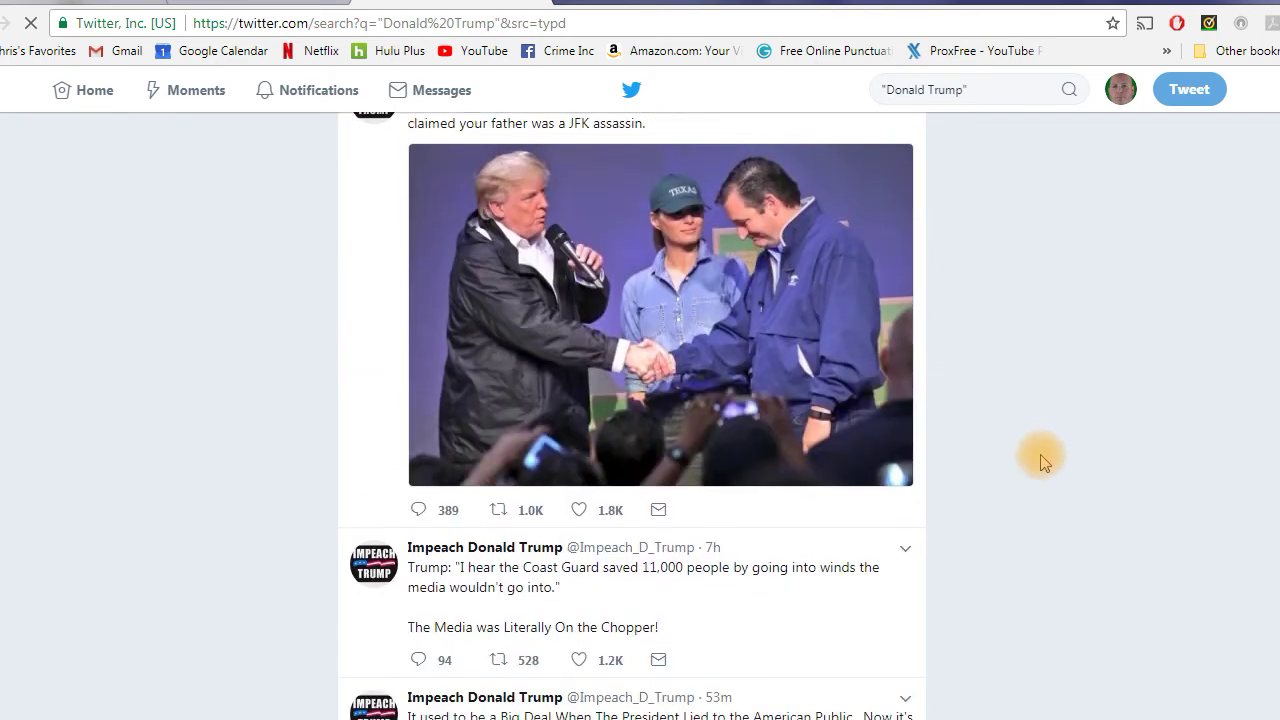
scroll(1040, 462, down, 5)
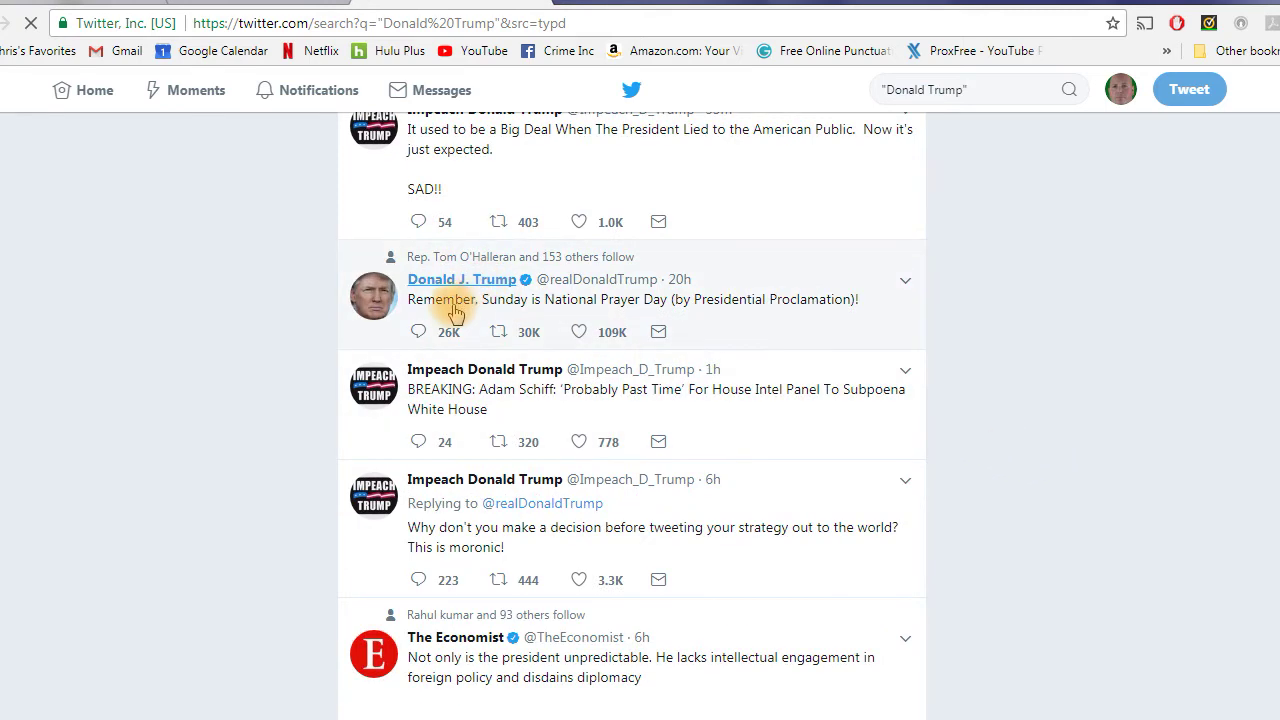
scroll(1054, 406, down, 4)
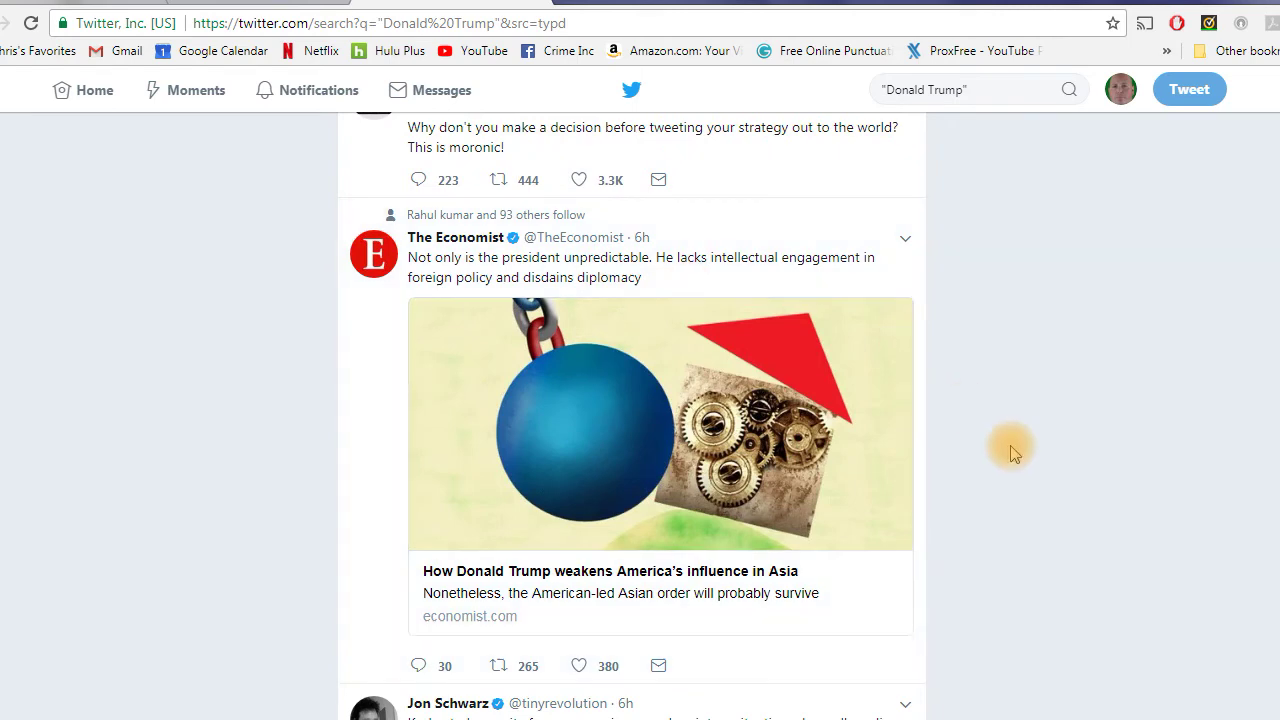
scroll(1011, 449, down, 2)
scroll(1006, 586, down, 3)
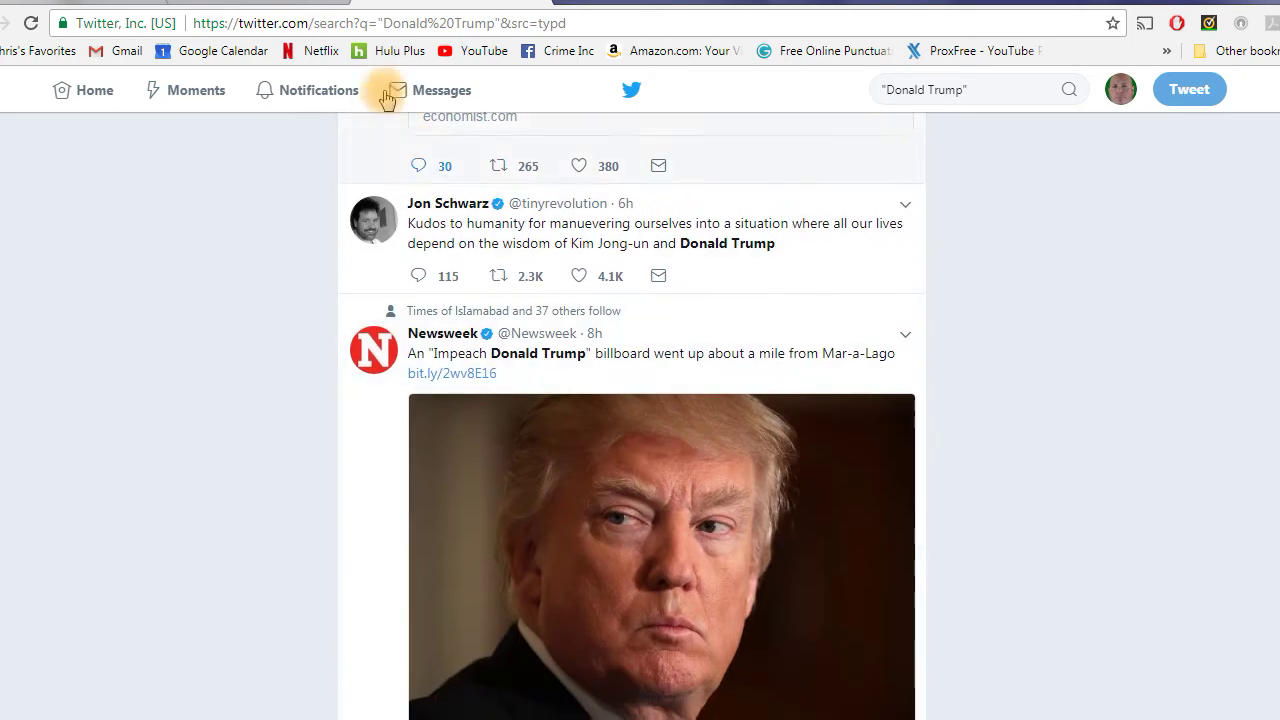
key(ctrl+Tab)
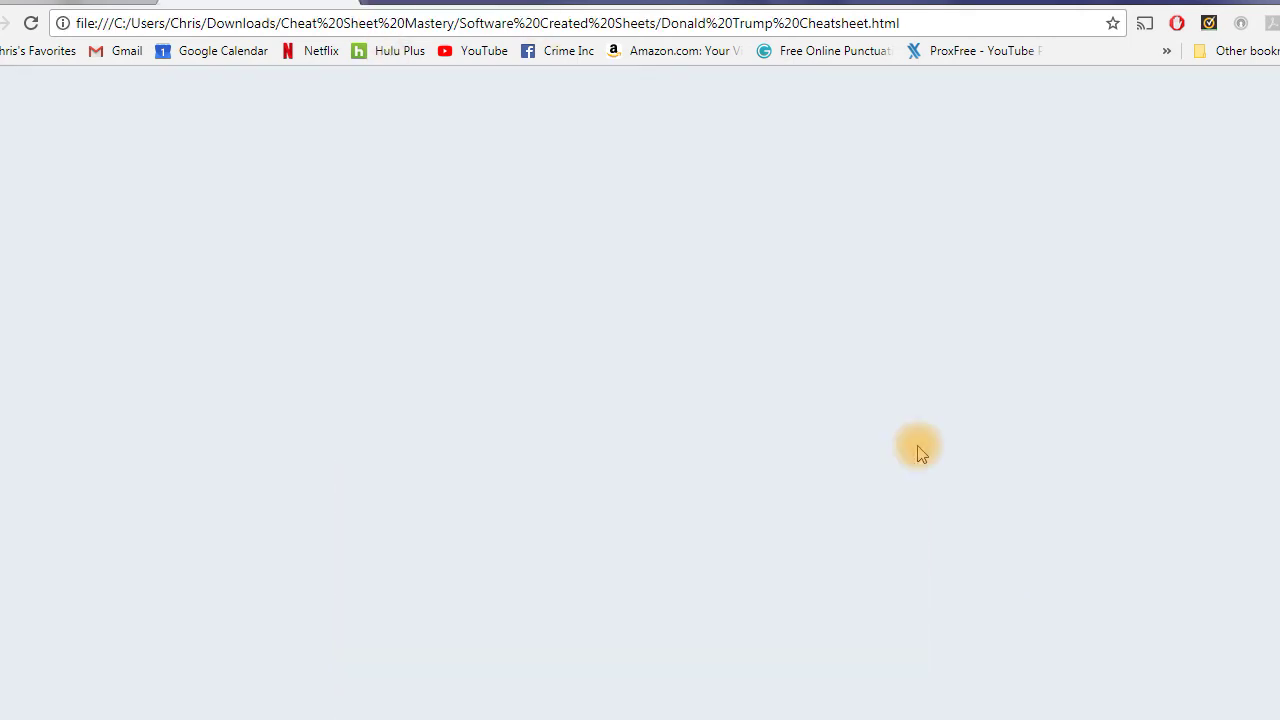
Step: Open the cheatsheet's Youtube link, browse the 'Donald Trump' video results, then switch back to the cheatsheet
scroll(846, 417, down, 1)
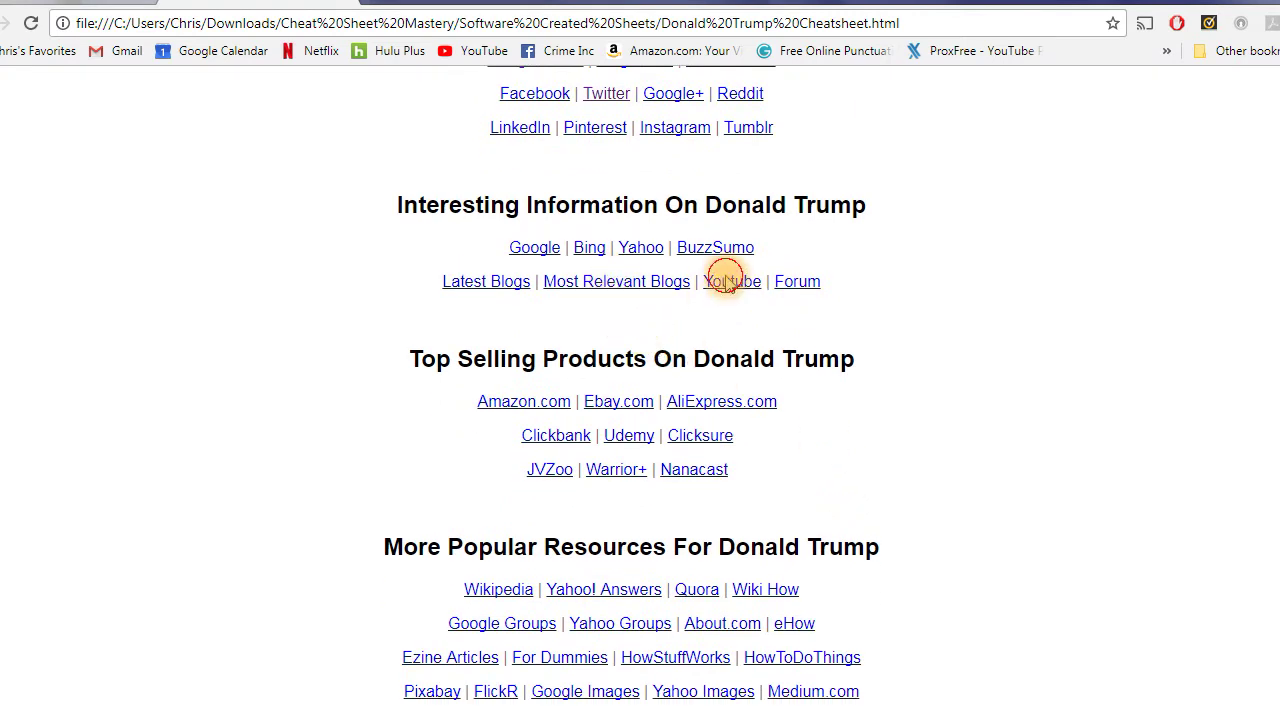
click(727, 281)
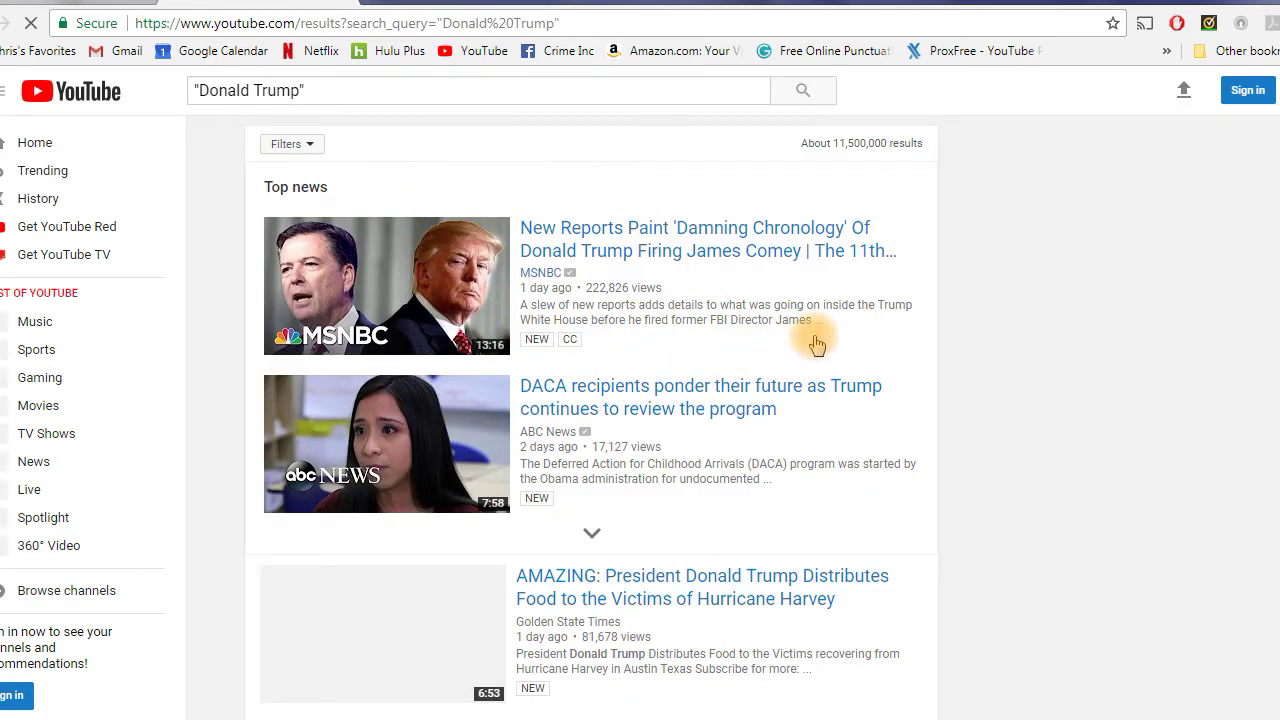
scroll(1060, 478, down, 2)
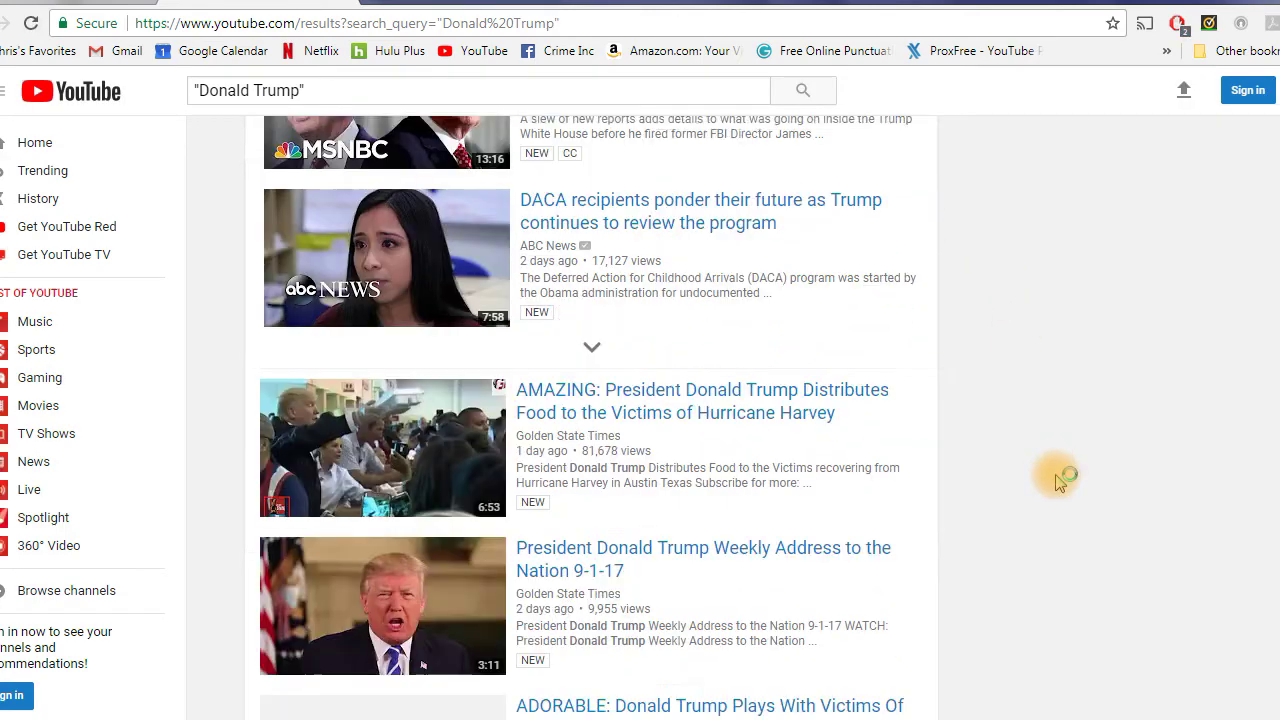
scroll(1035, 478, down, 2)
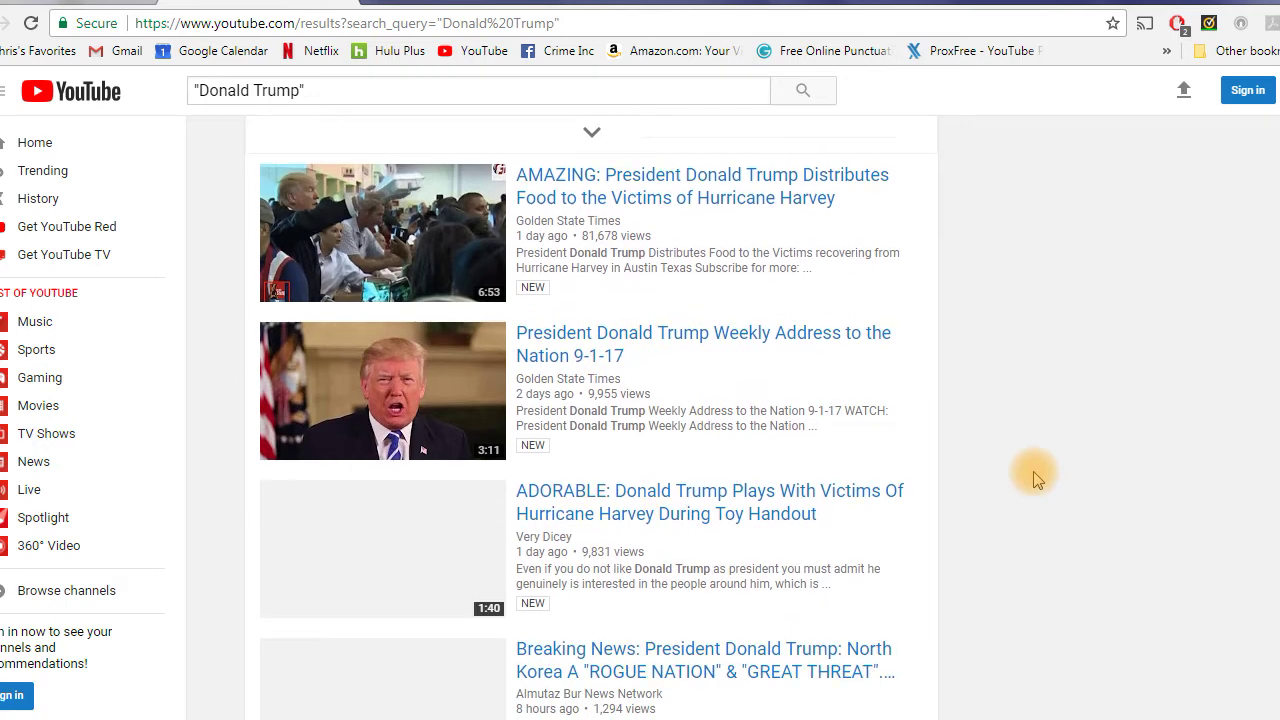
scroll(1035, 475, down, 2)
scroll(1010, 395, down, 3)
scroll(1010, 410, up, 5)
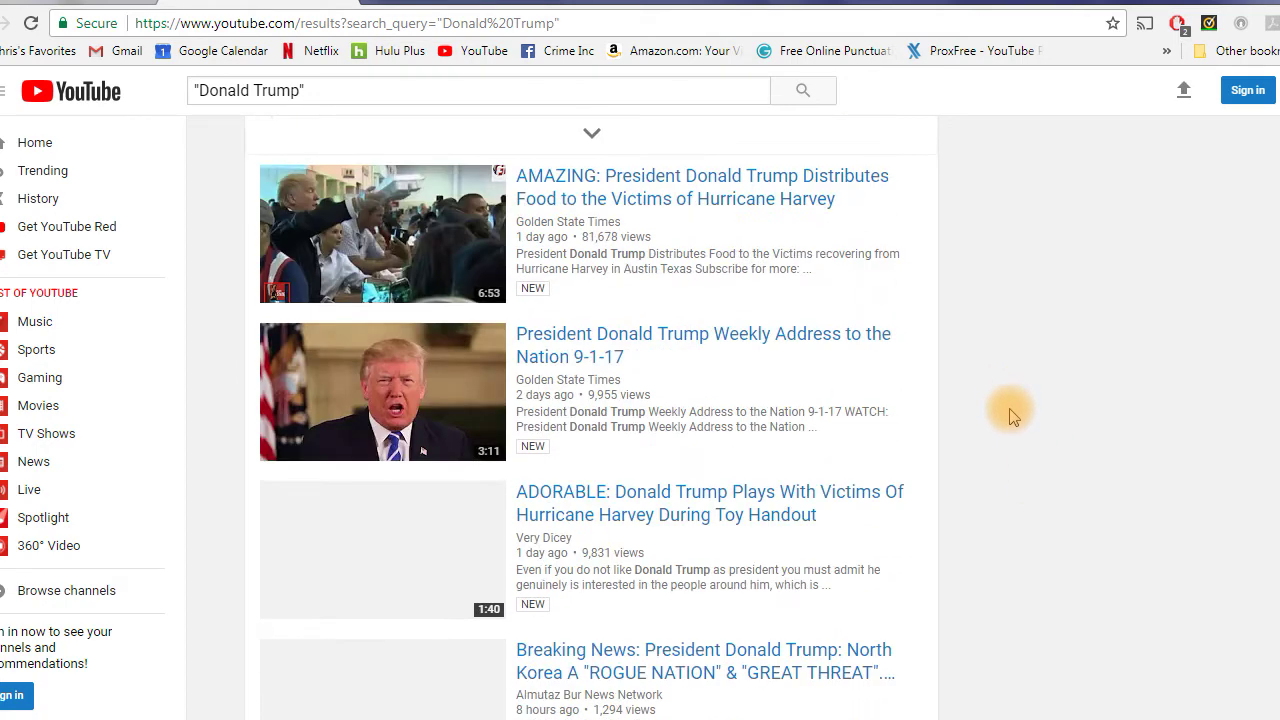
scroll(1010, 420, up, 3)
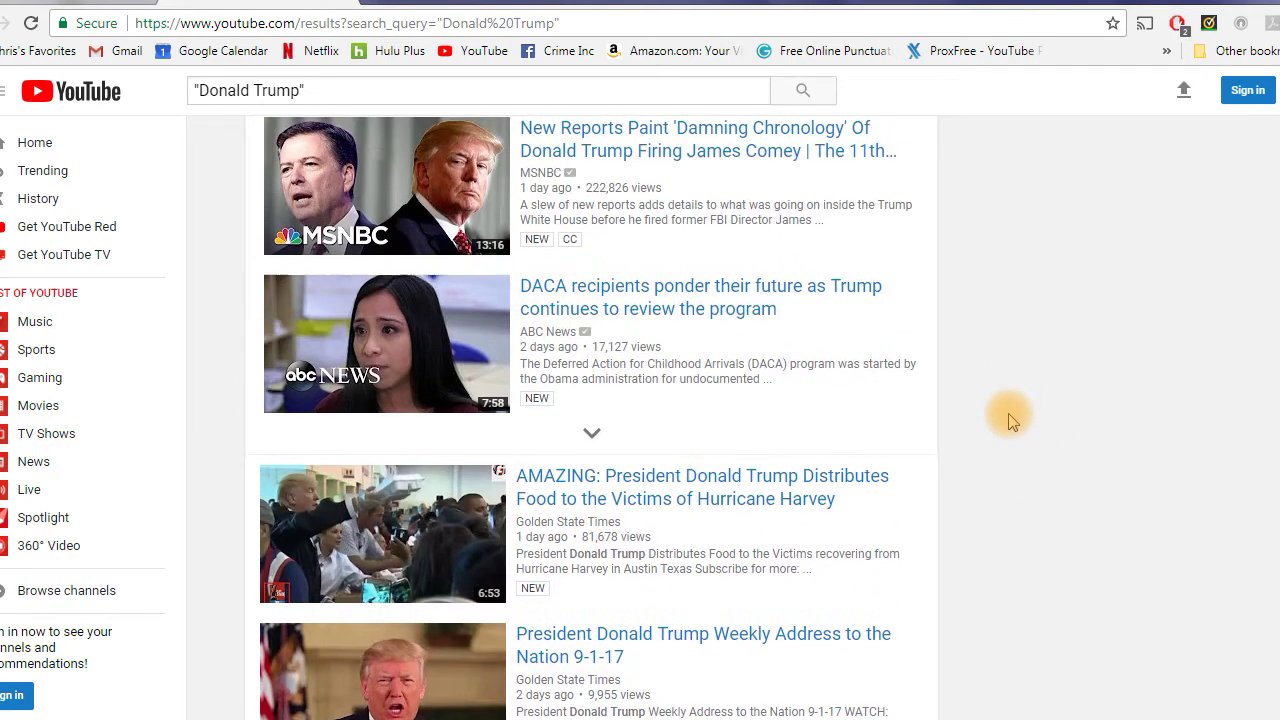
scroll(995, 432, up, 1)
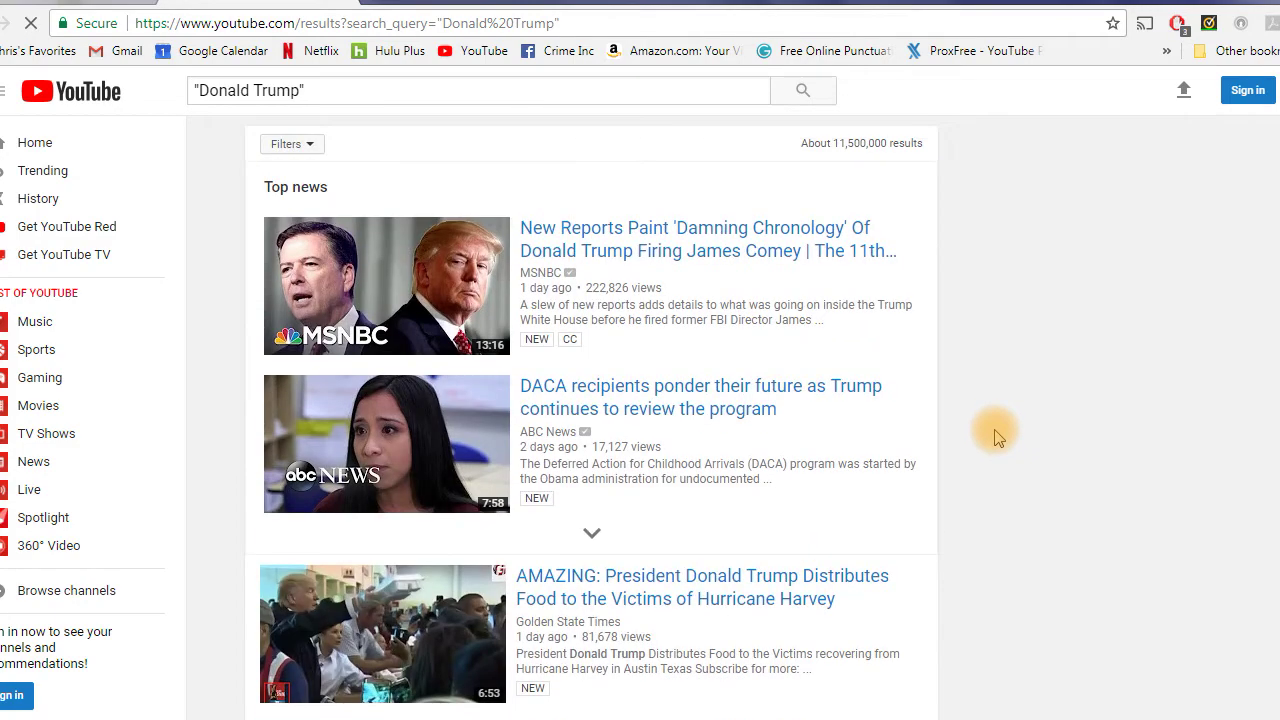
scroll(1006, 390, down, 5)
scroll(1007, 398, down, 8)
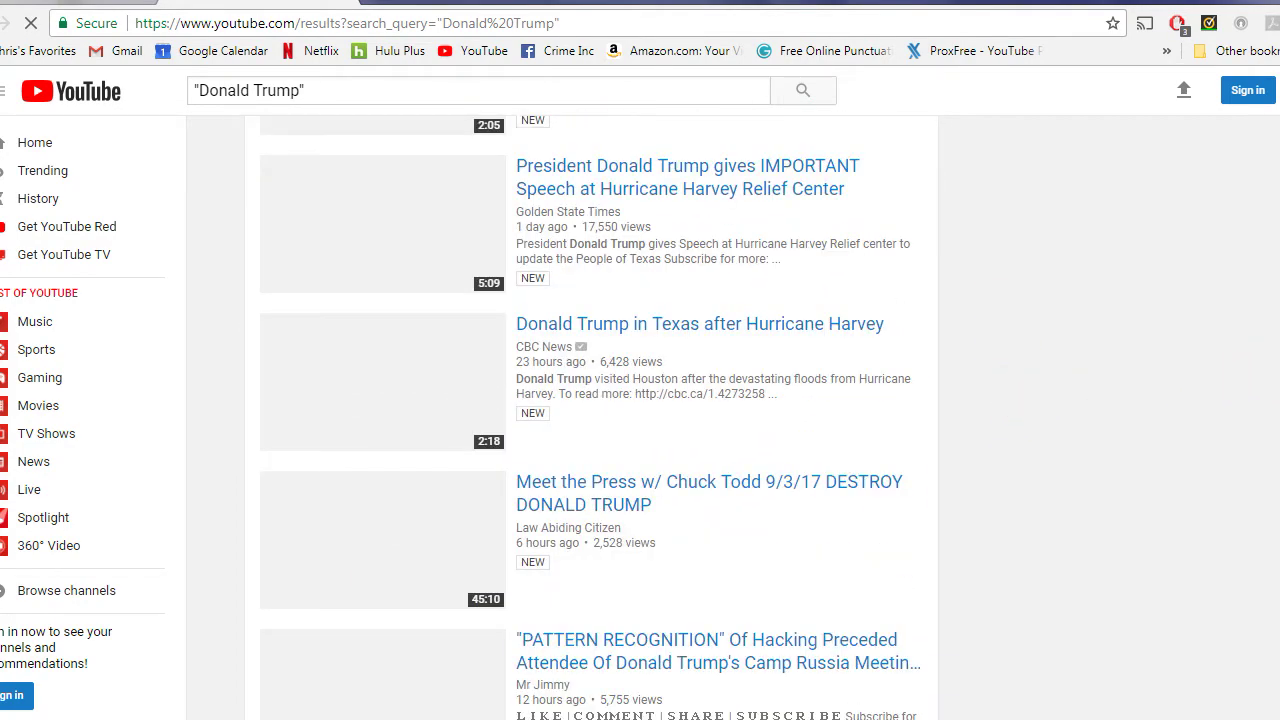
scroll(590, 418, down, 6)
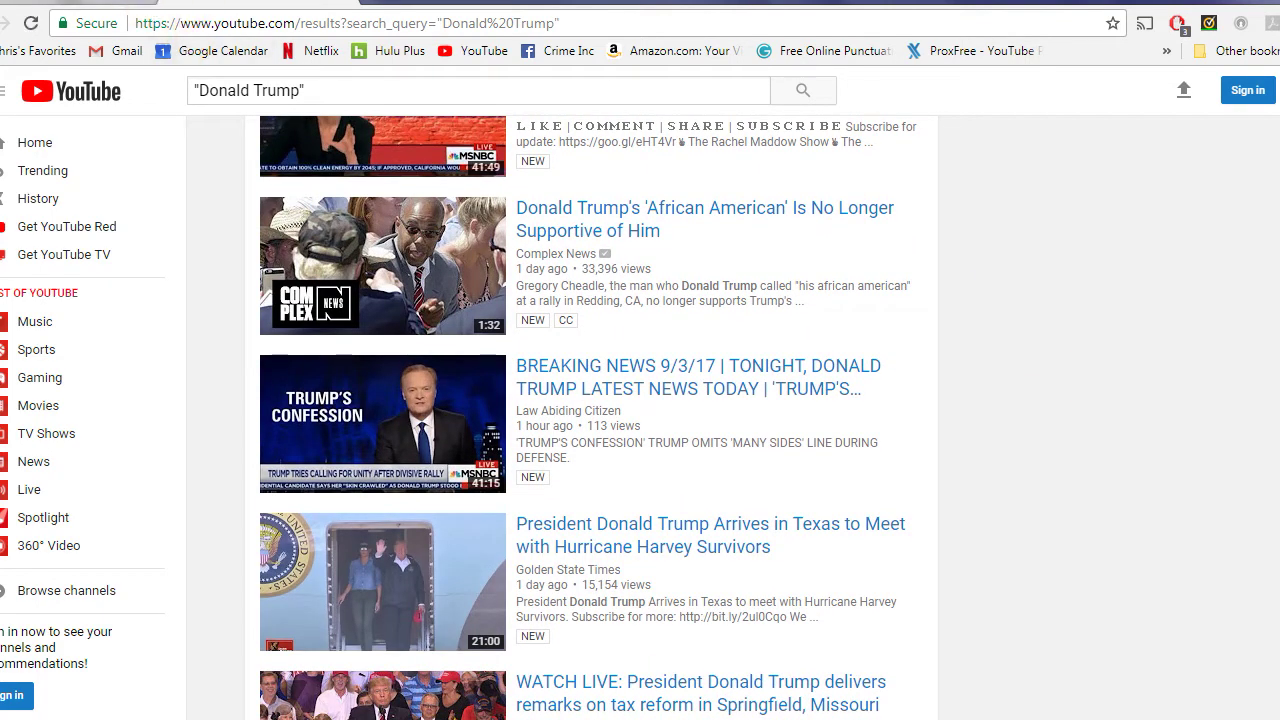
key(ctrl+Tab)
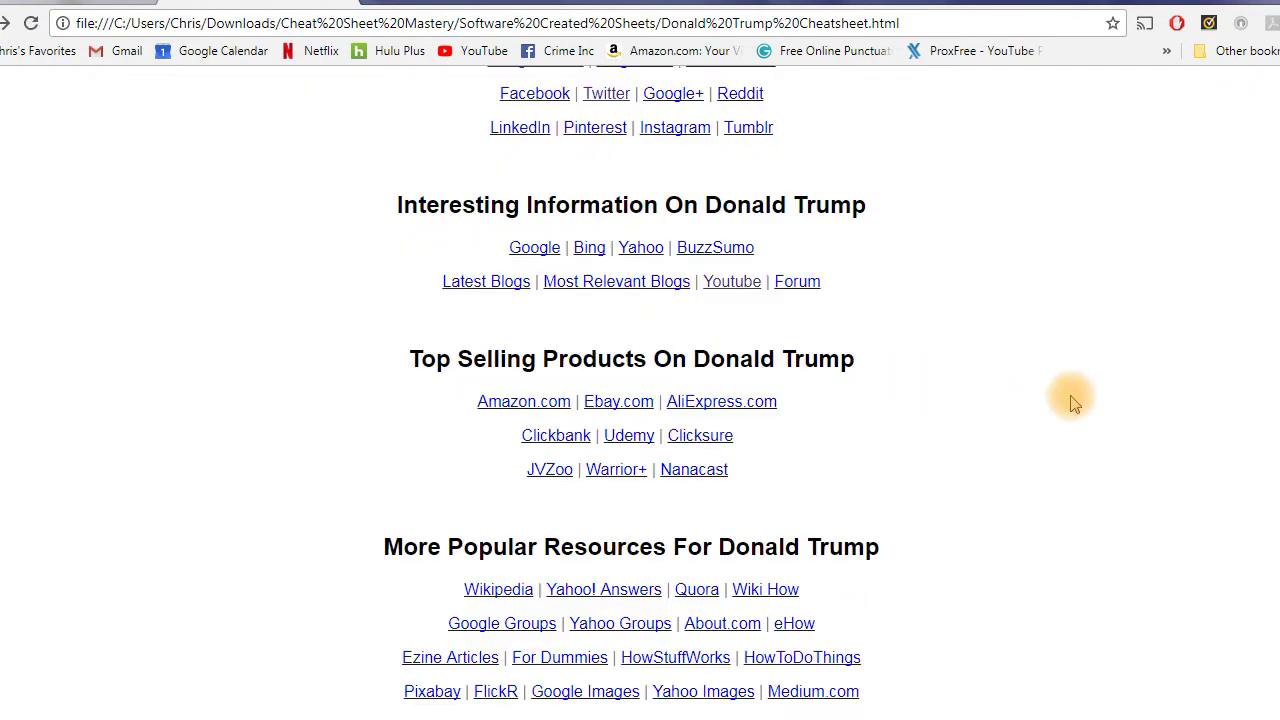
Step: Scroll over the Donald Trump cheatsheet's title and news link sections, then bring the generator window up
scroll(1243, 151, down, 1)
scroll(1243, 151, up, 4)
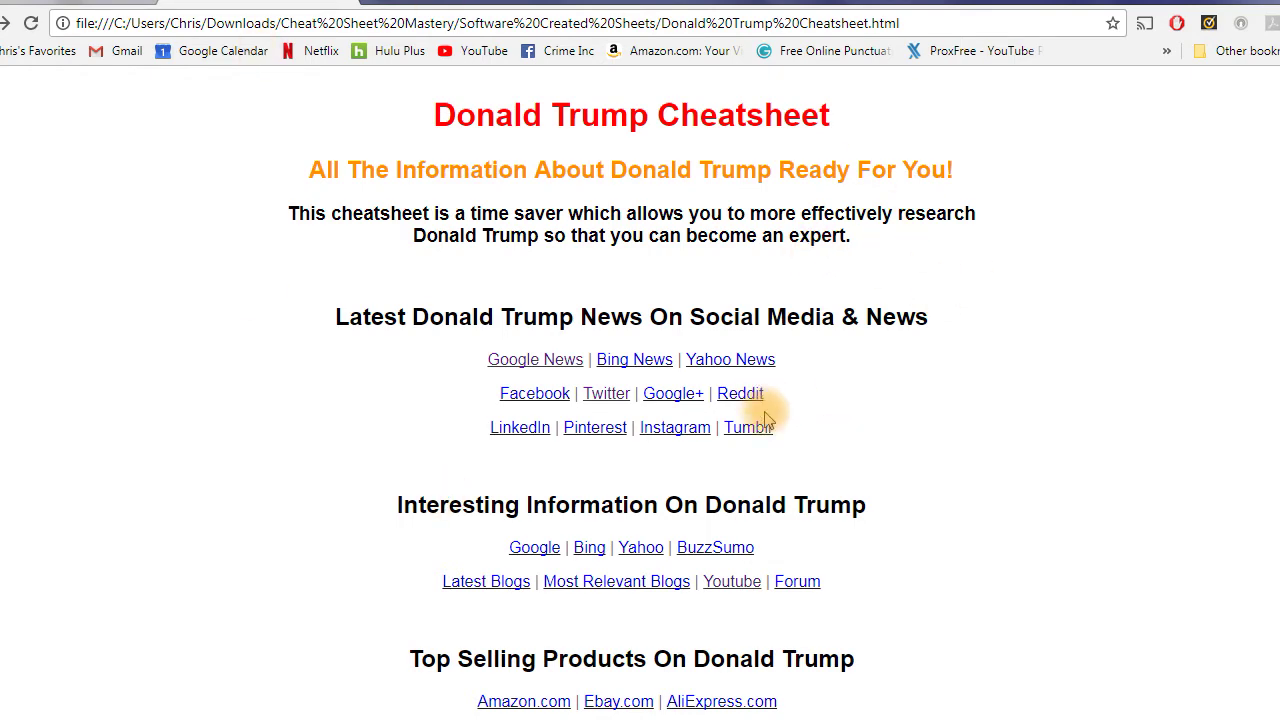
scroll(915, 425, down, 2)
scroll(915, 425, down, 2)
scroll(1032, 548, up, 4)
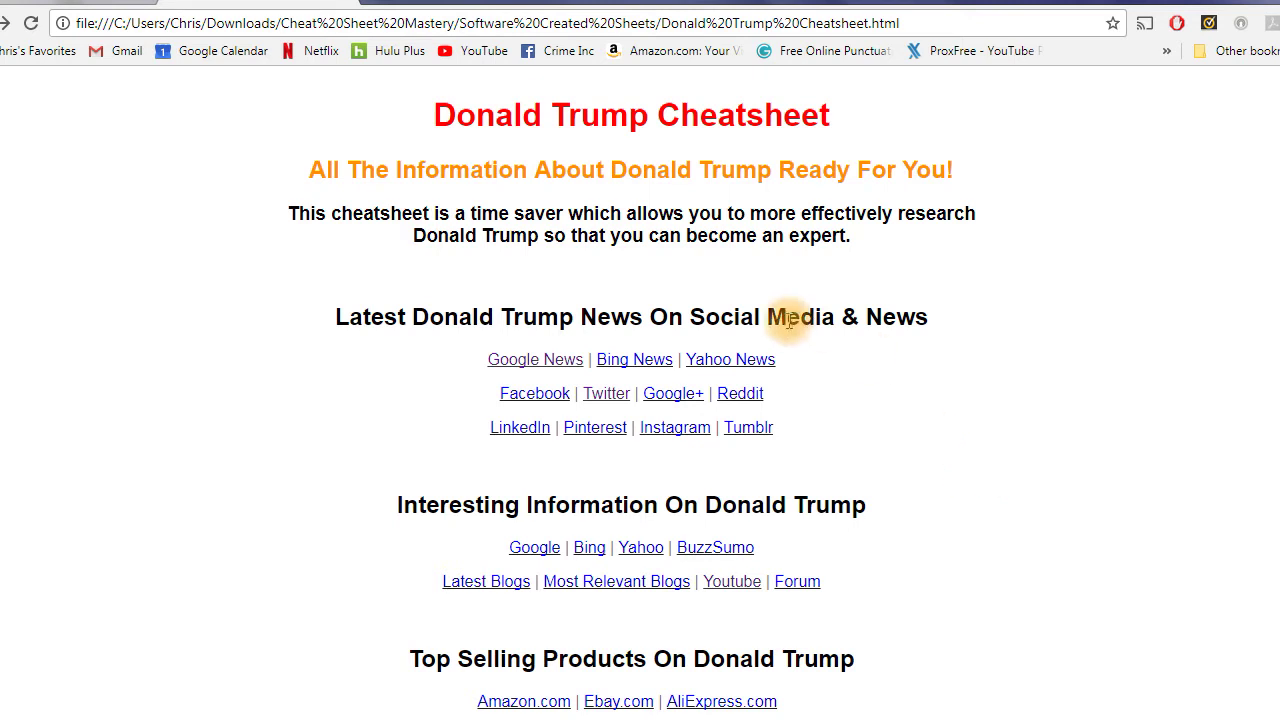
mouse_move(513, 705)
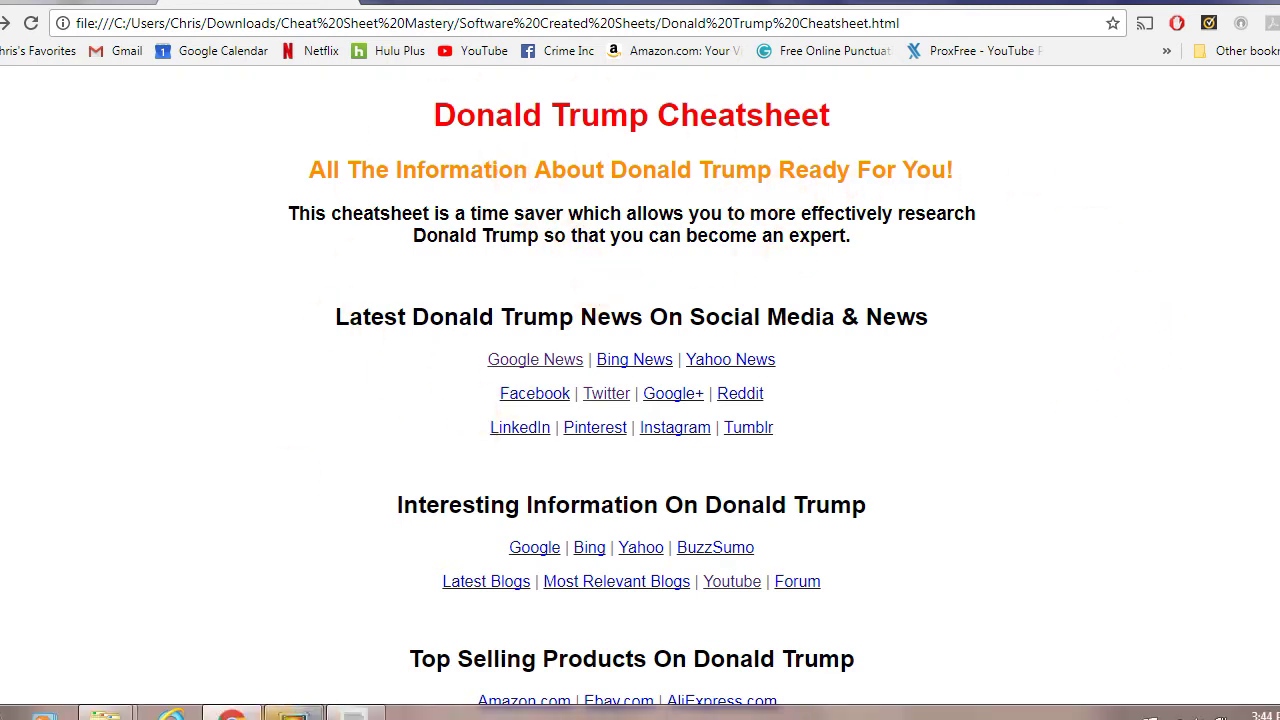
click(293, 714)
Step: Step the generator back to the business name page to check the copyright name, then return to the cheatsheet
click(352, 714)
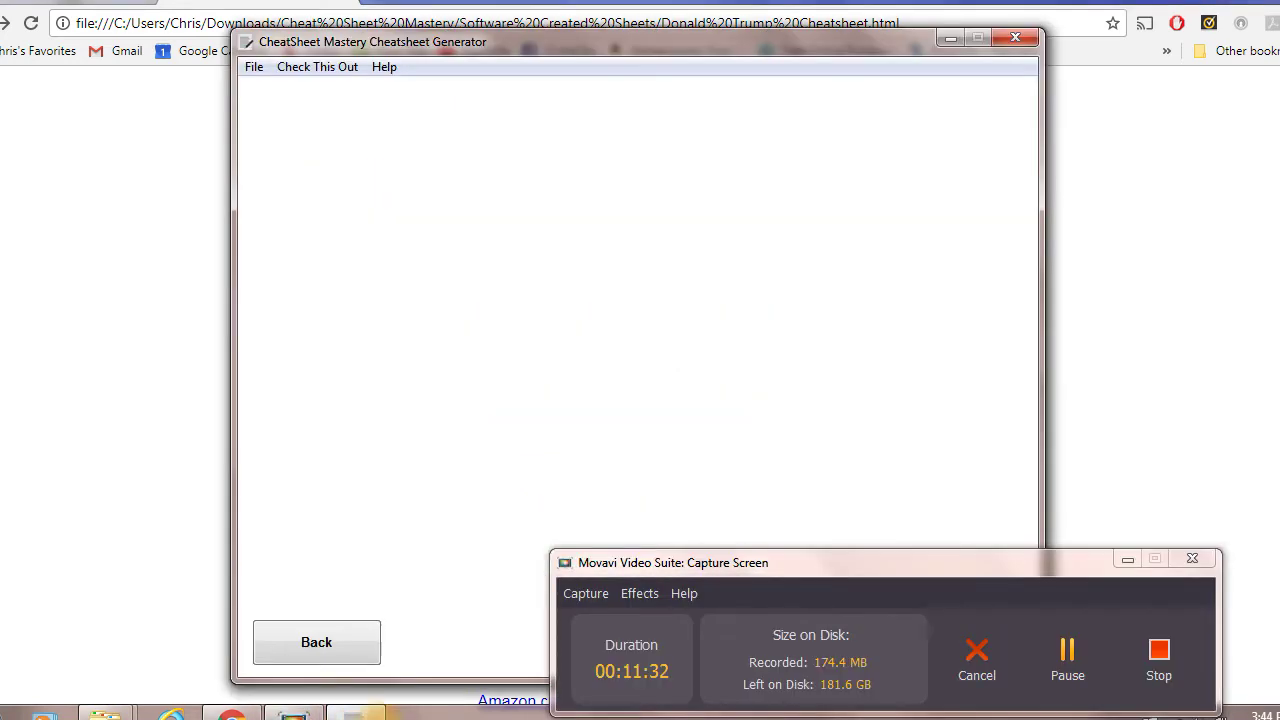
click(1127, 560)
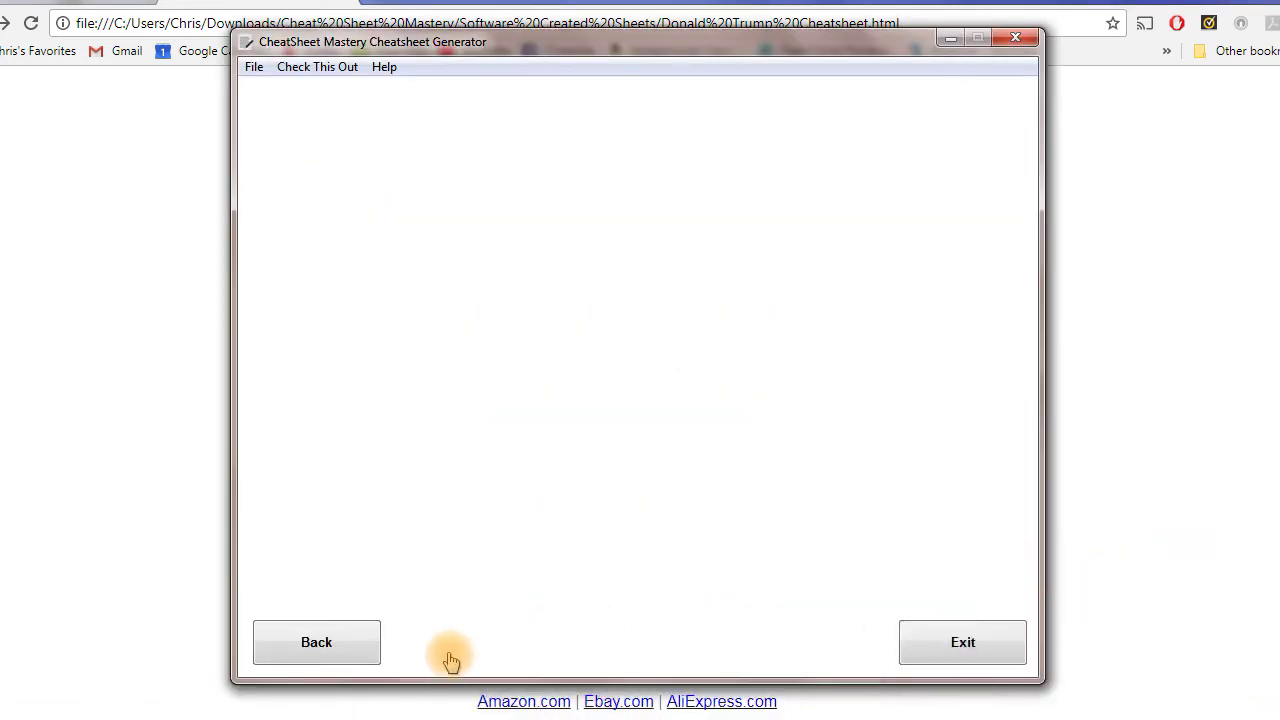
click(316, 642)
click(333, 650)
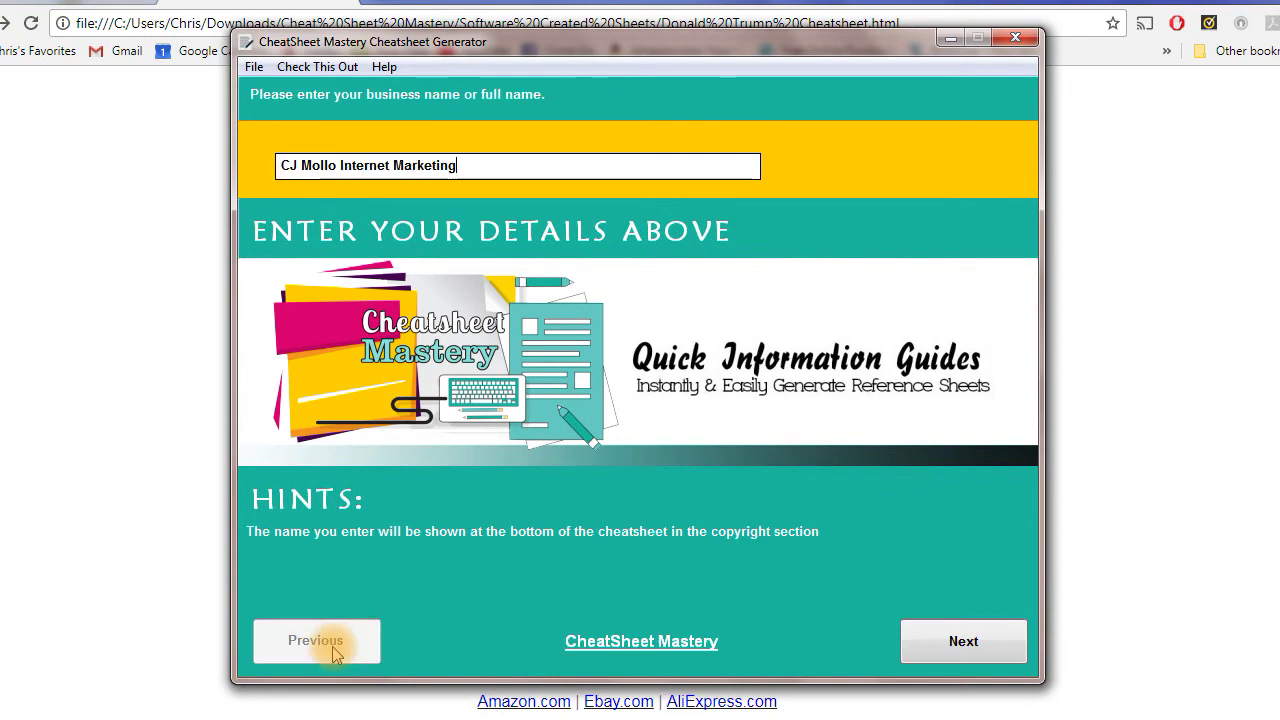
click(389, 172)
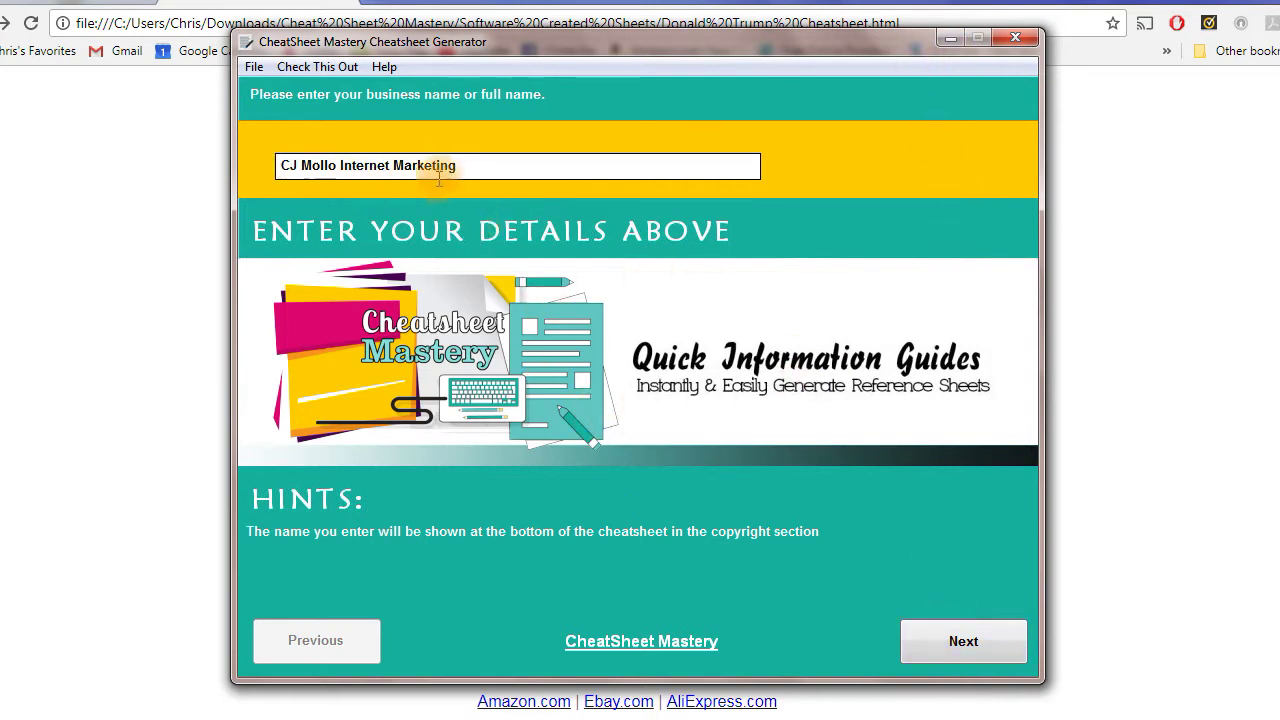
click(285, 3)
scroll(640, 400, down, 4)
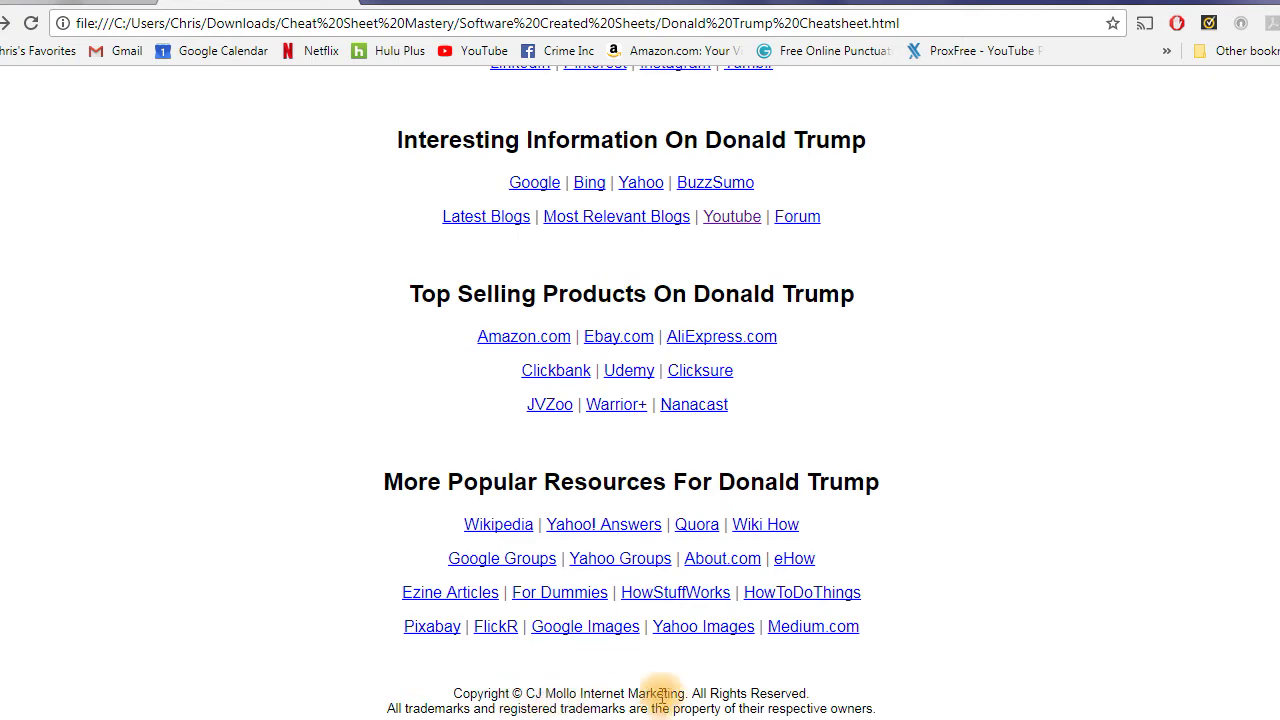
scroll(1057, 461, up, 4)
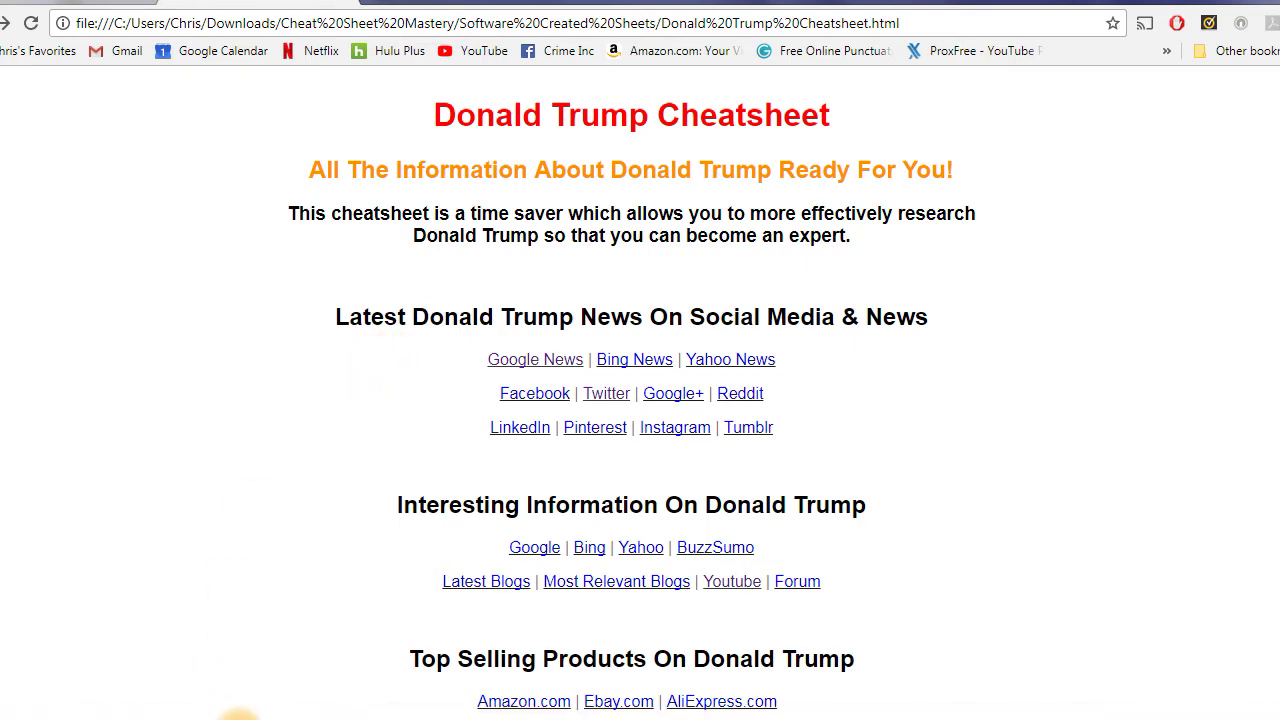
mouse_move(108, 712)
mouse_move(187, 643)
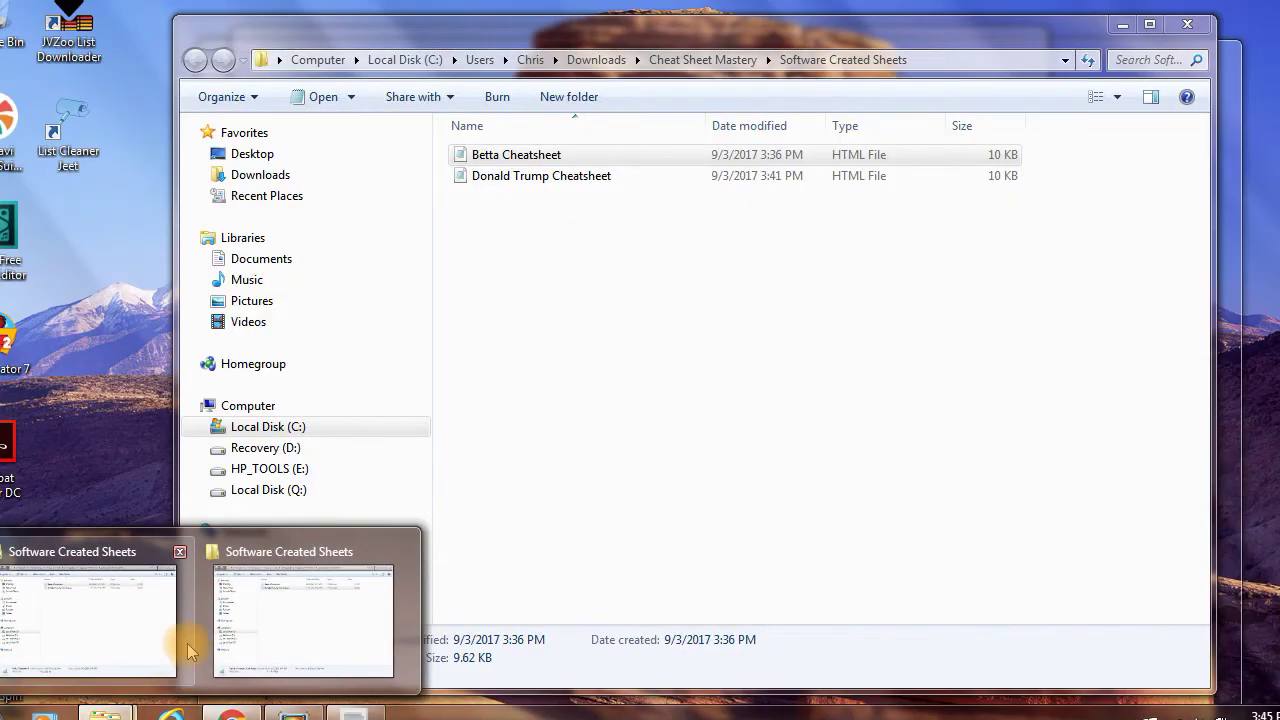
Step: From Cheat Sheet Mastery, open Cheatsheet Mastery > Cheatsheet Mastery and launch the HTML to PDF shortcut
click(266, 548)
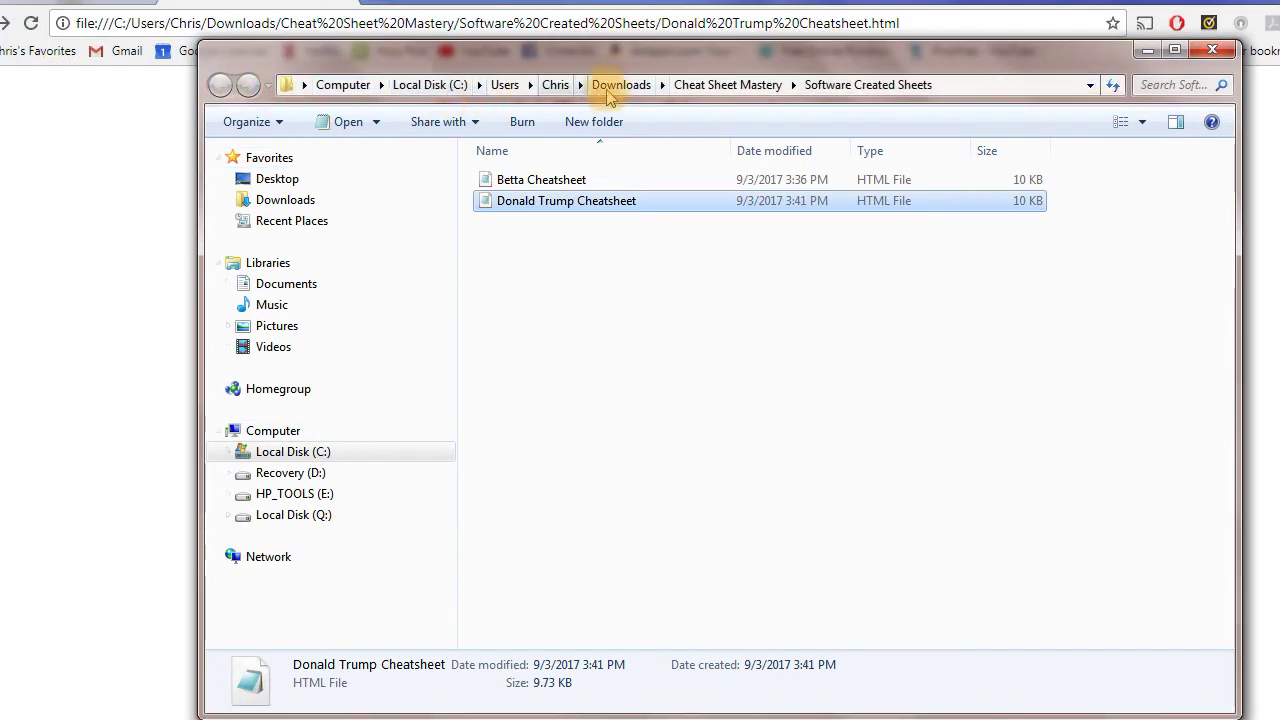
click(700, 86)
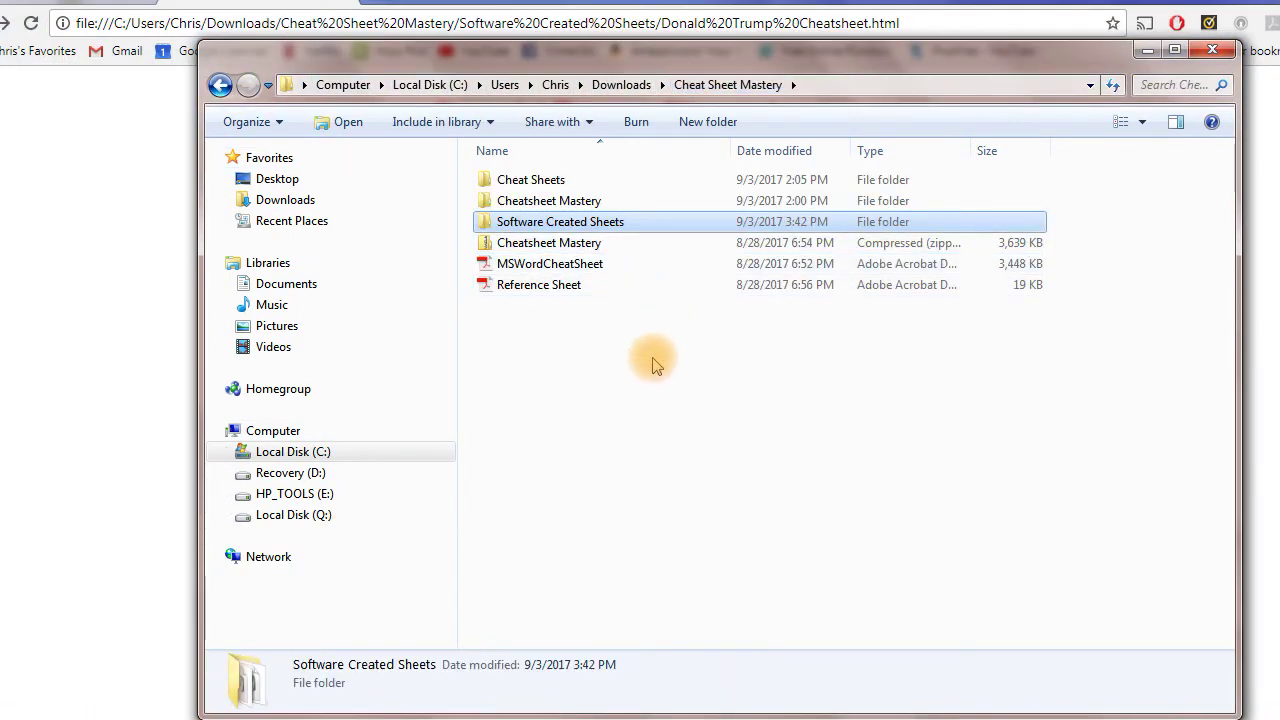
click(553, 201)
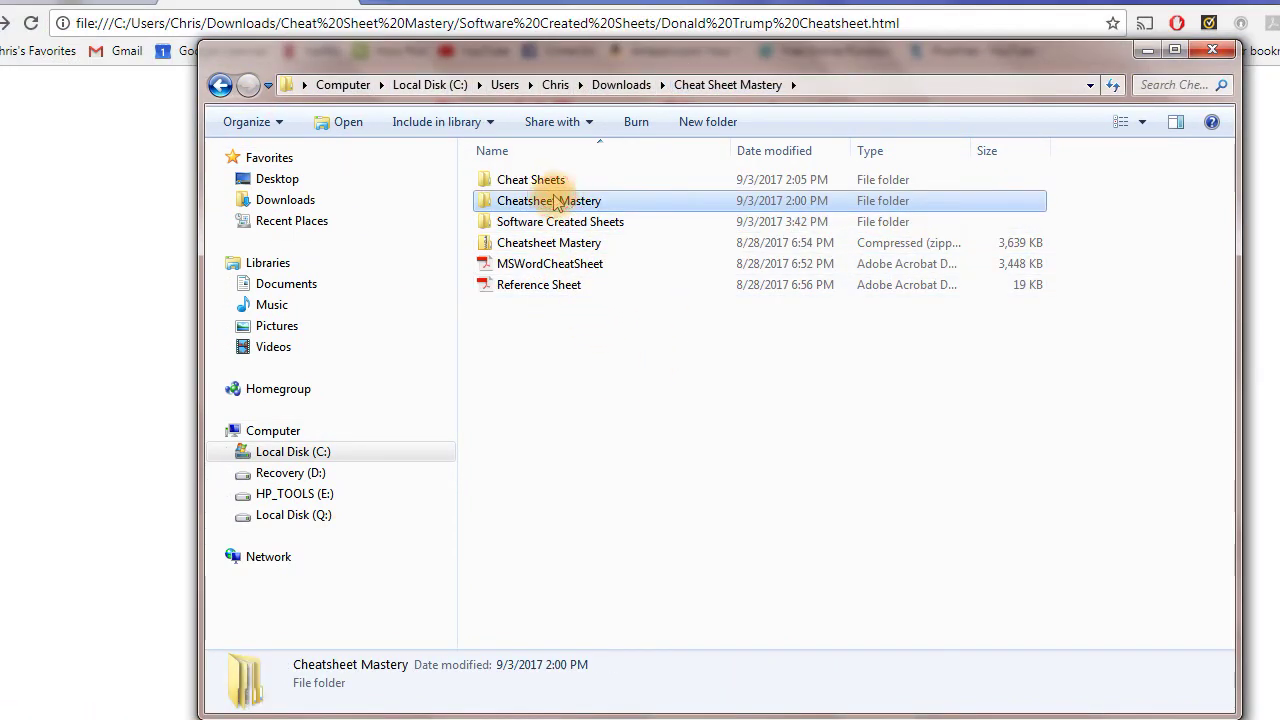
double_click(553, 201)
double_click(555, 183)
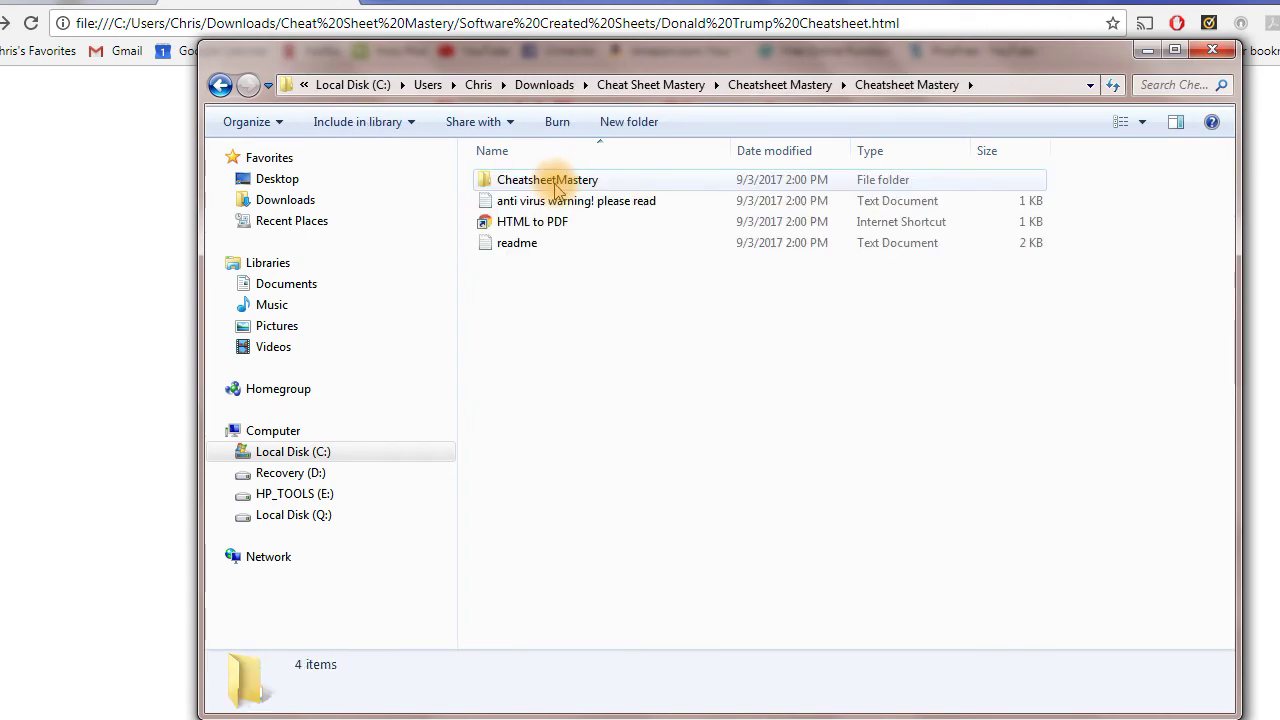
double_click(540, 224)
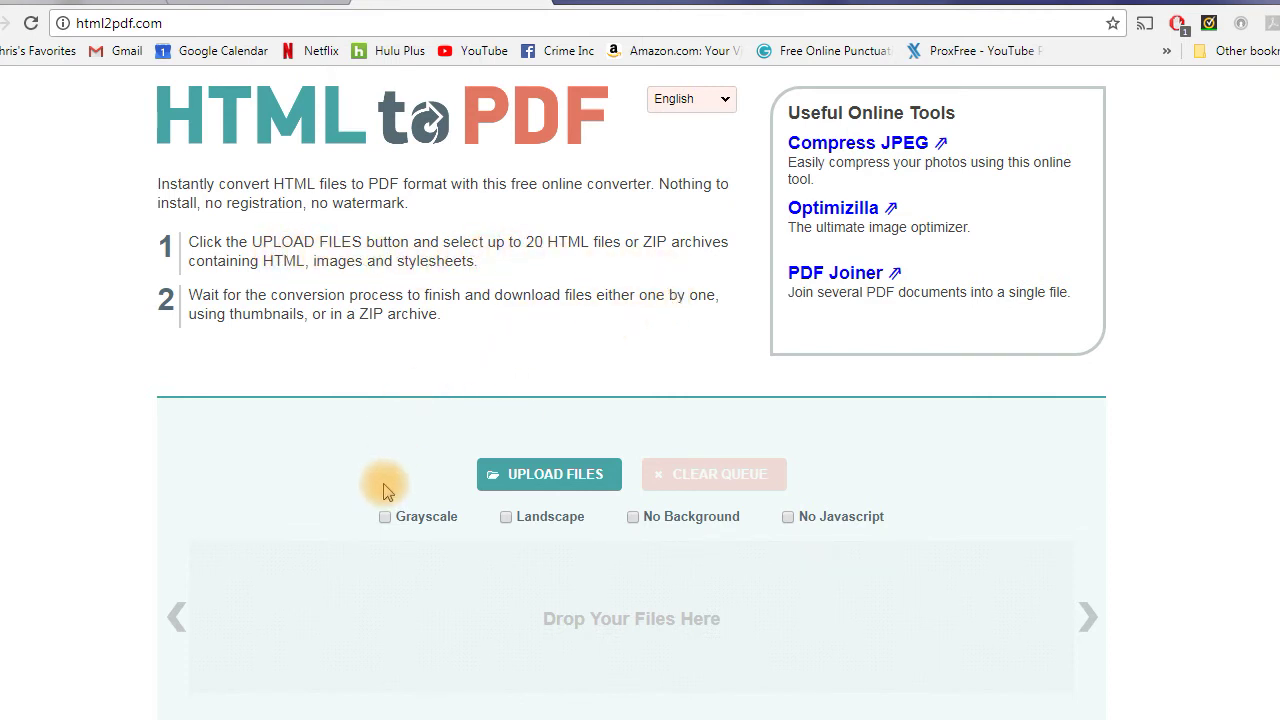
Step: Upload Betta Cheatsheet.html from Downloads > Cheat Sheet Mastery > Software Created Sheets for conversion
scroll(410, 470, down, 1)
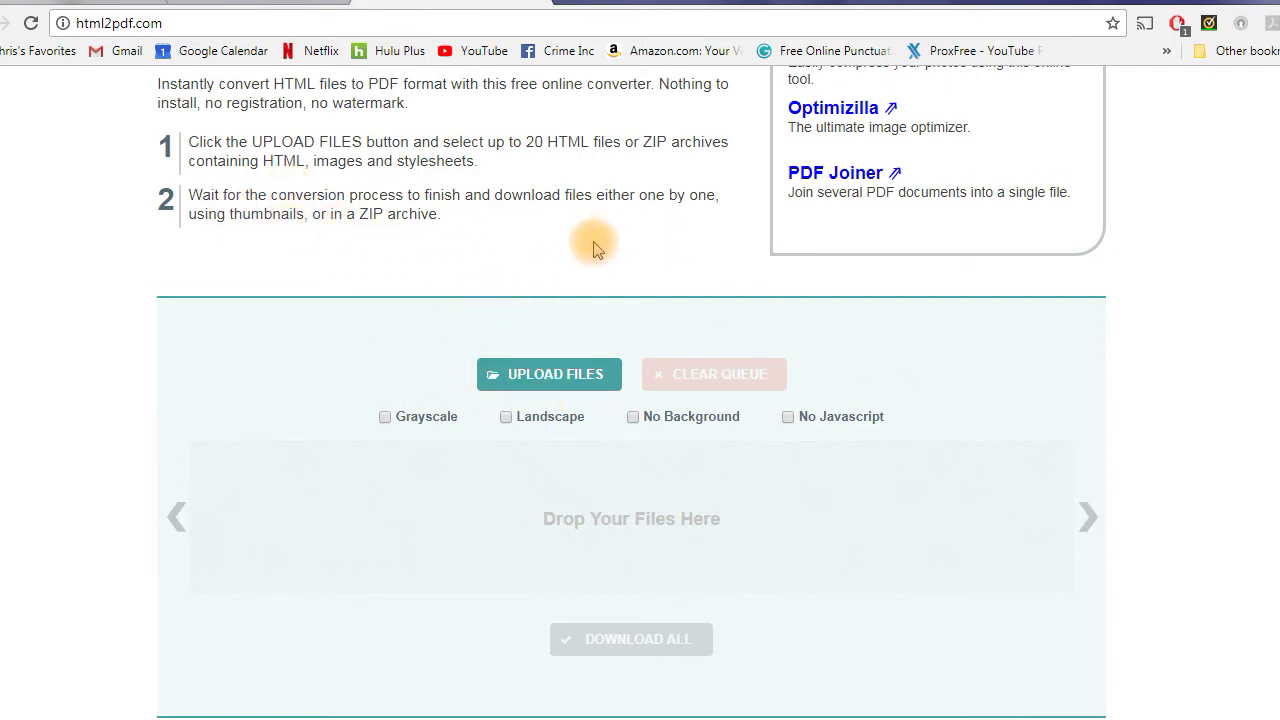
click(545, 385)
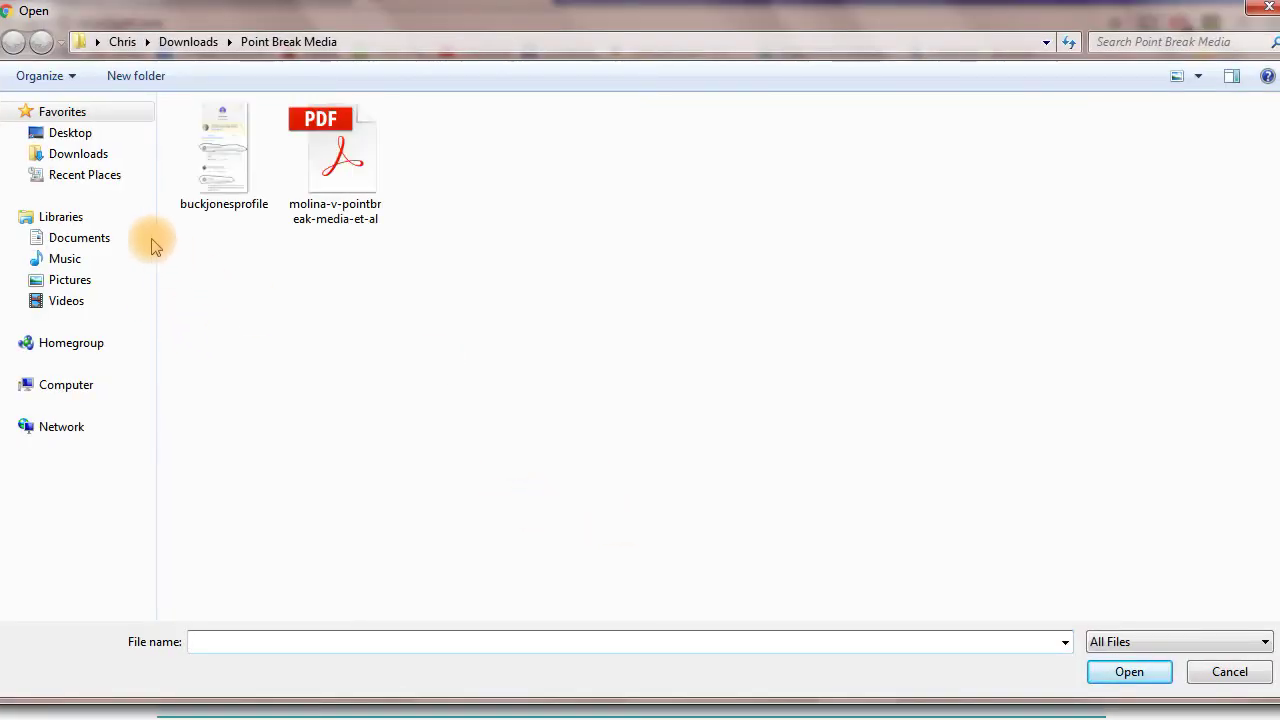
click(90, 154)
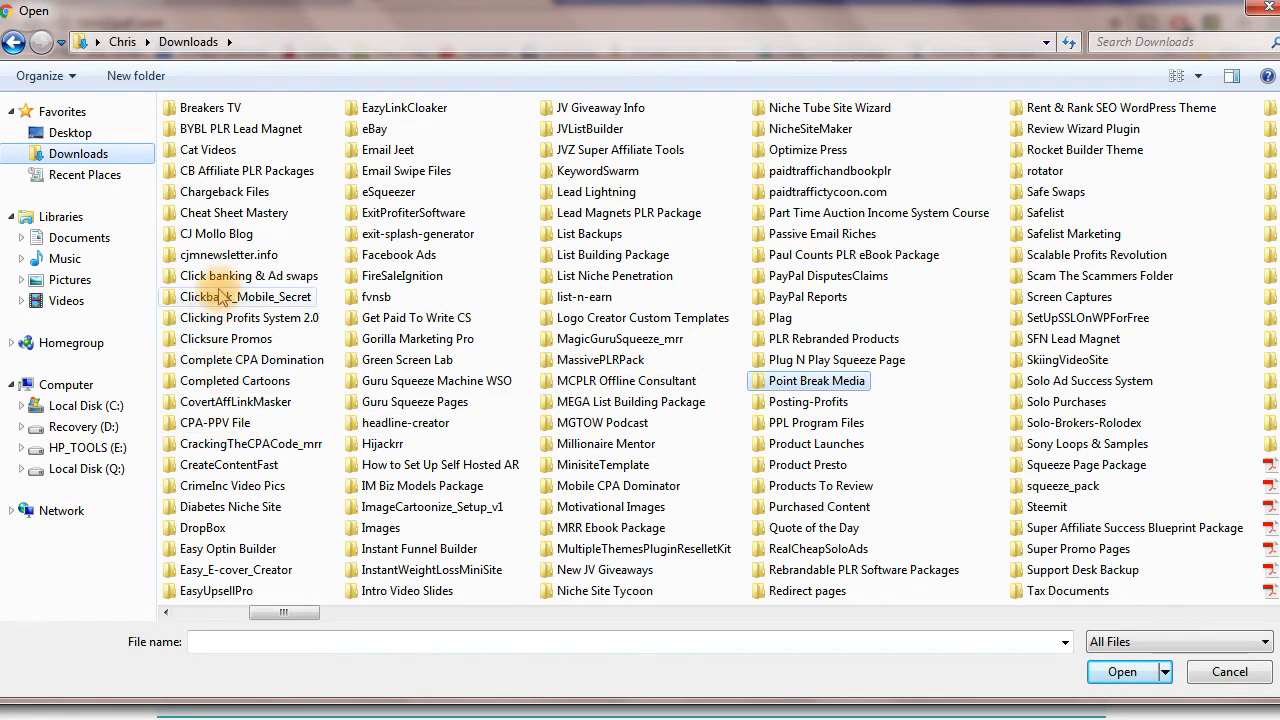
double_click(222, 215)
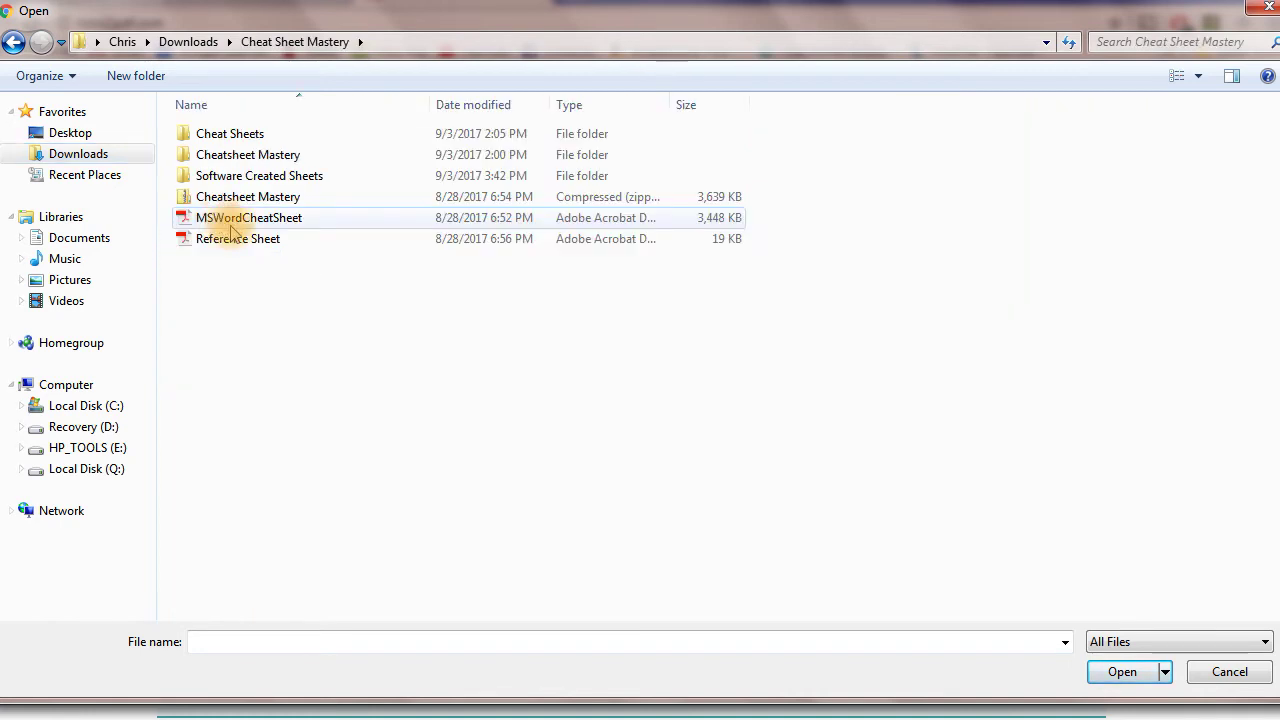
double_click(238, 177)
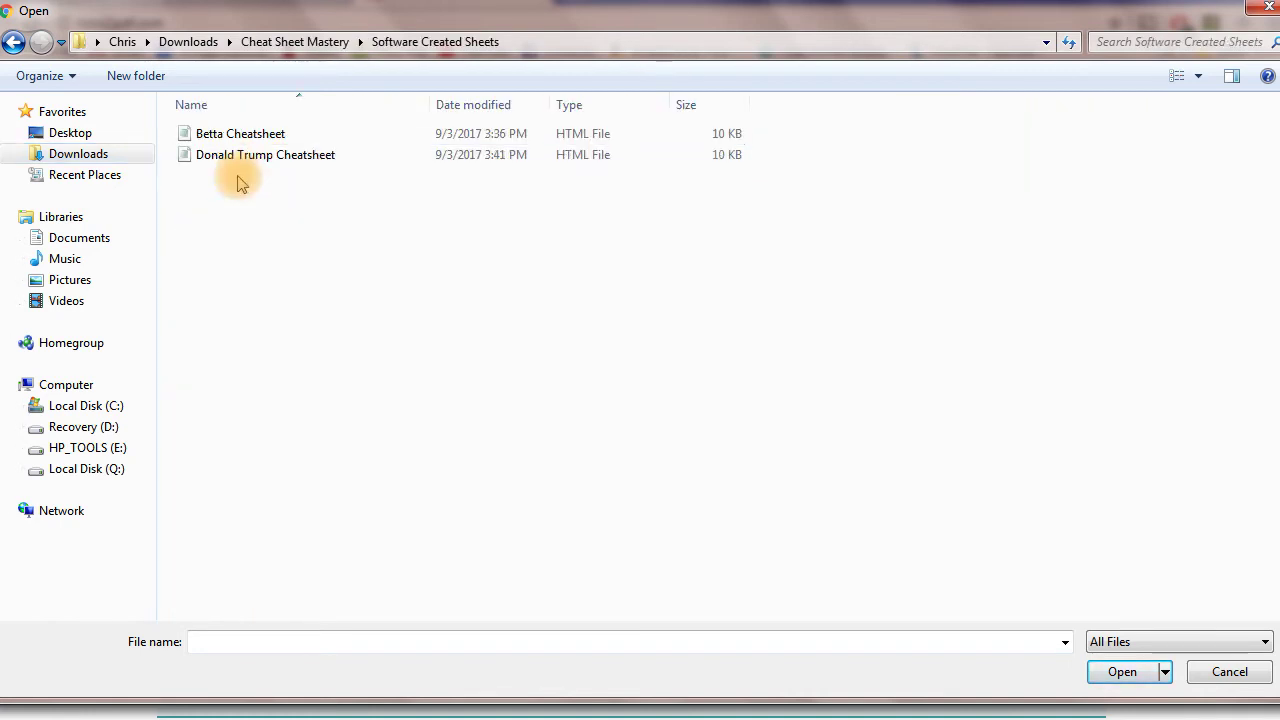
double_click(250, 138)
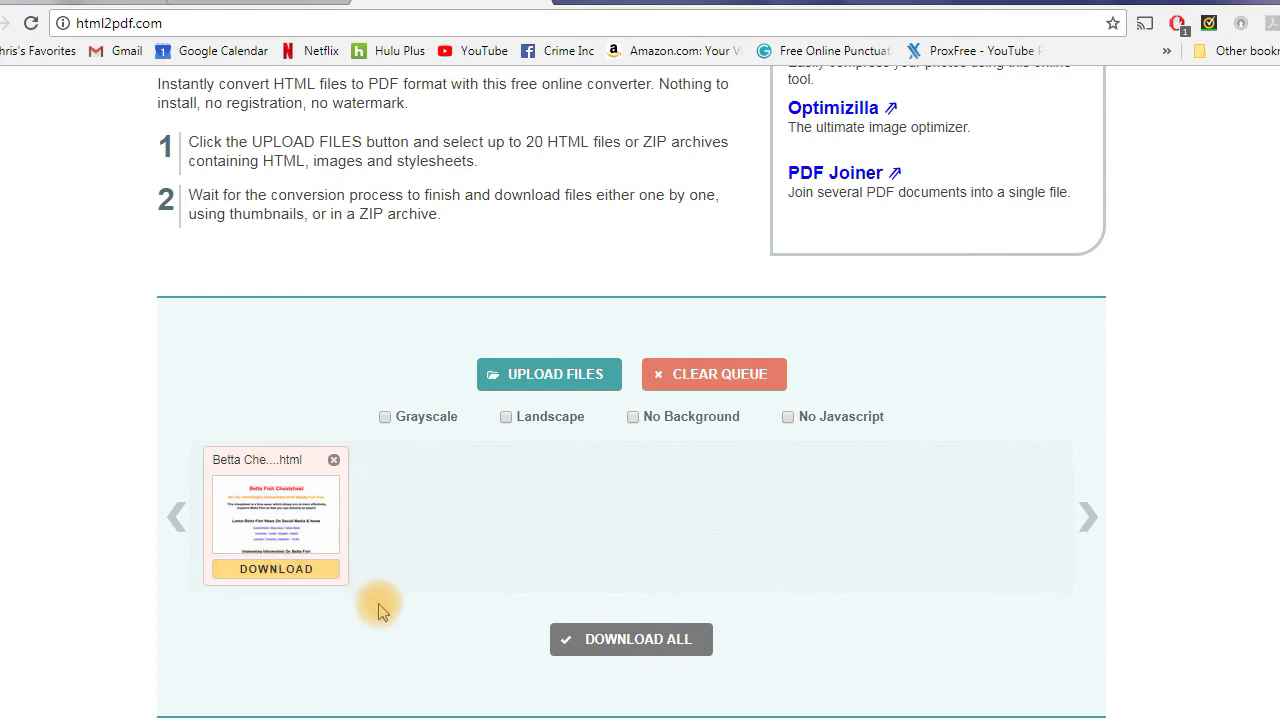
Step: Save the converted Betta Cheatsheet PDF to Downloads > Cheat Sheet Mastery > Software Created Sheets
click(297, 575)
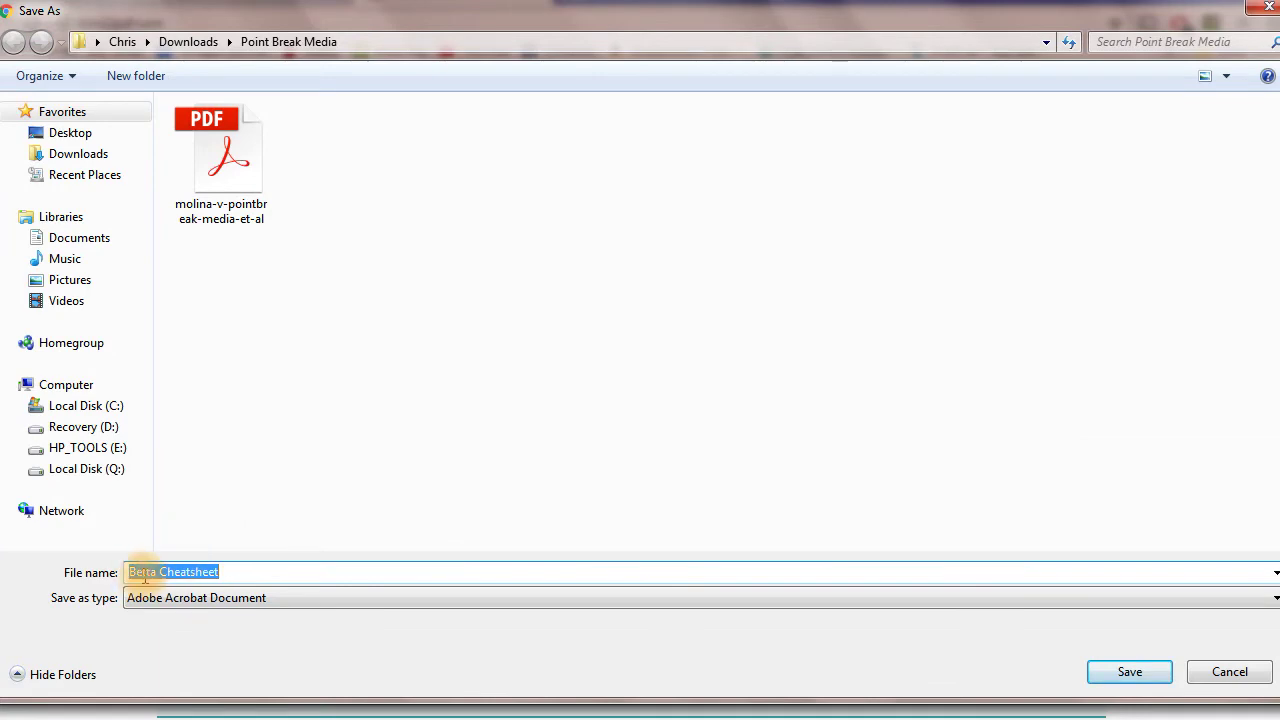
click(80, 155)
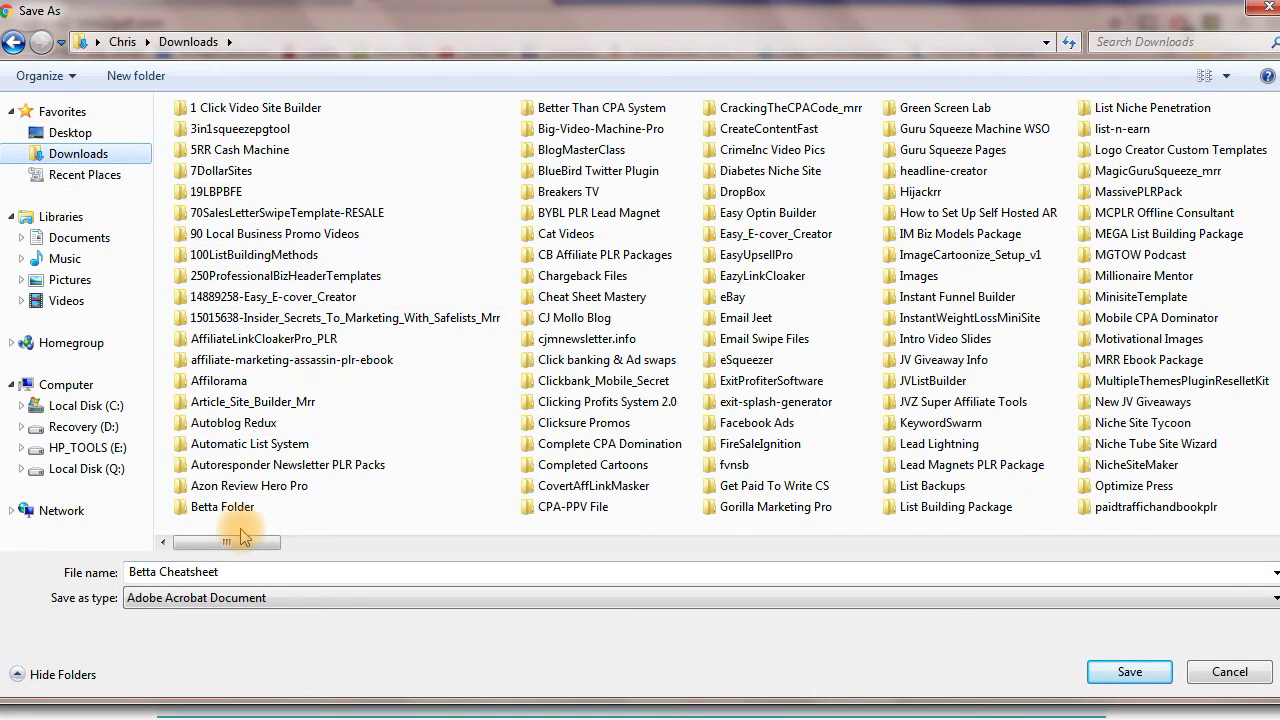
drag(227, 547, 327, 543)
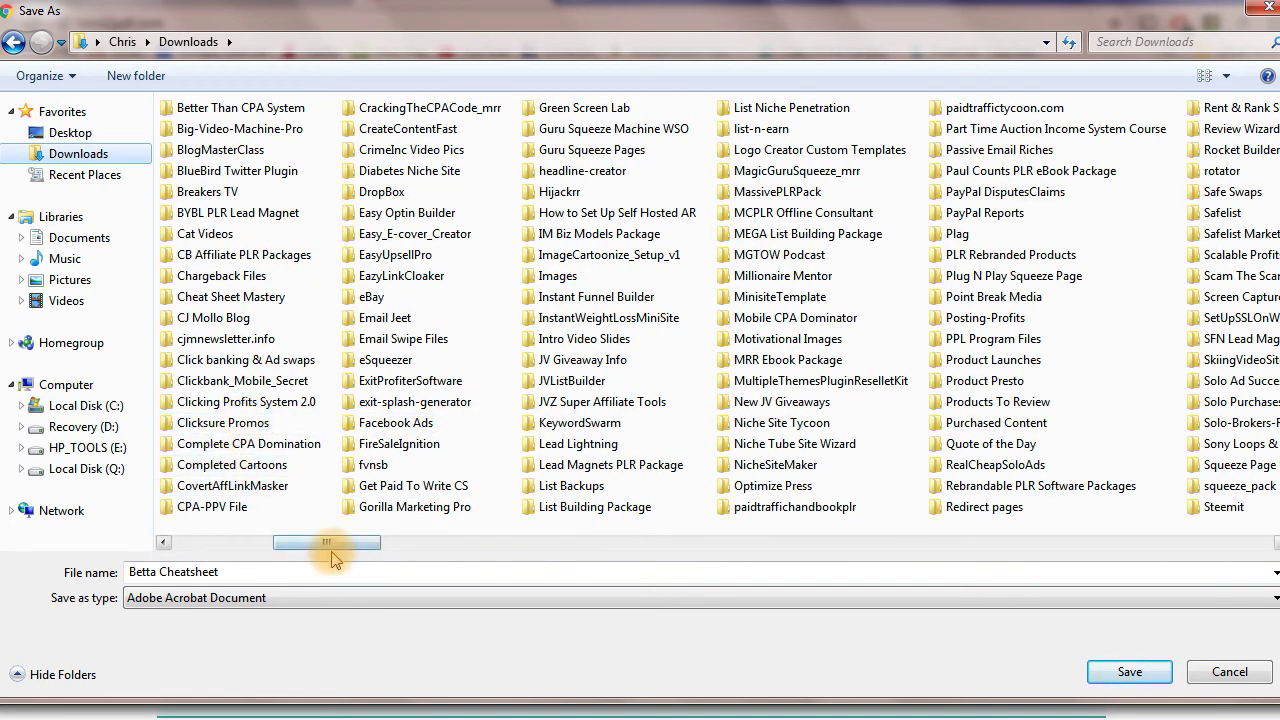
drag(332, 548, 316, 547)
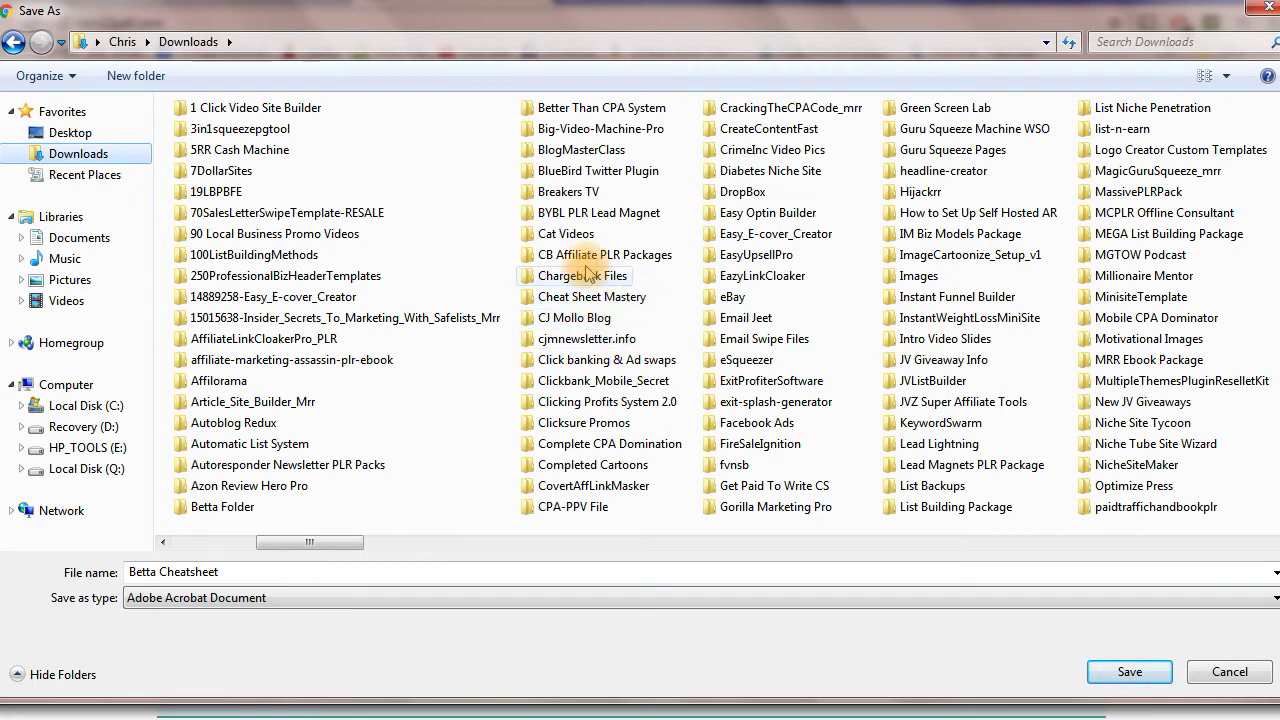
double_click(591, 303)
double_click(266, 178)
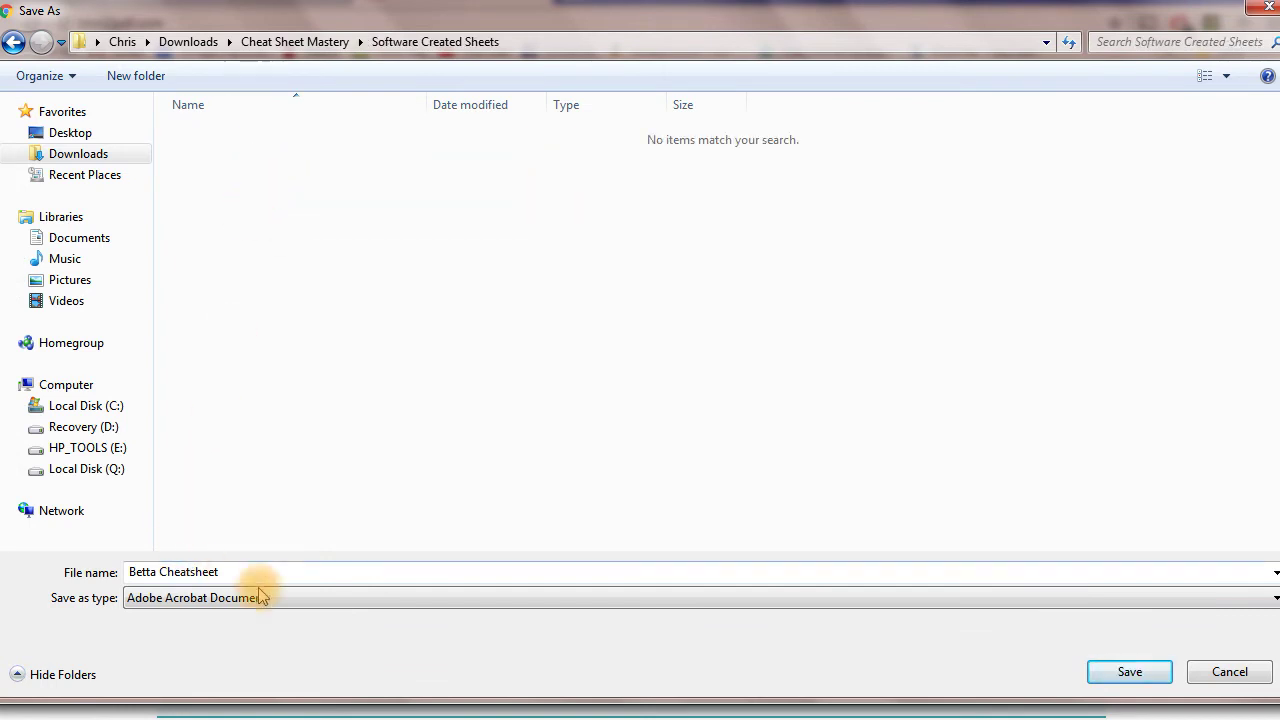
click(1129, 672)
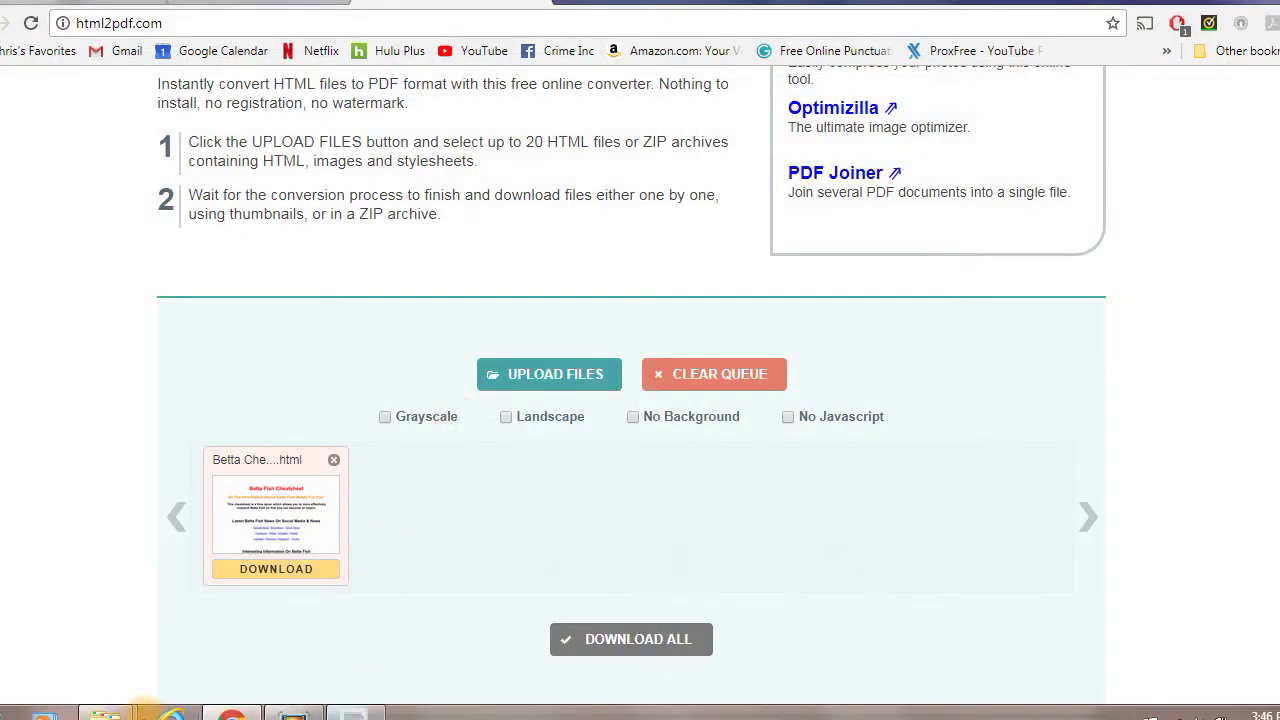
Step: Open the downloaded Betta Cheatsheet.pdf from Chrome's download bar in the PDF viewer
mouse_move(105, 713)
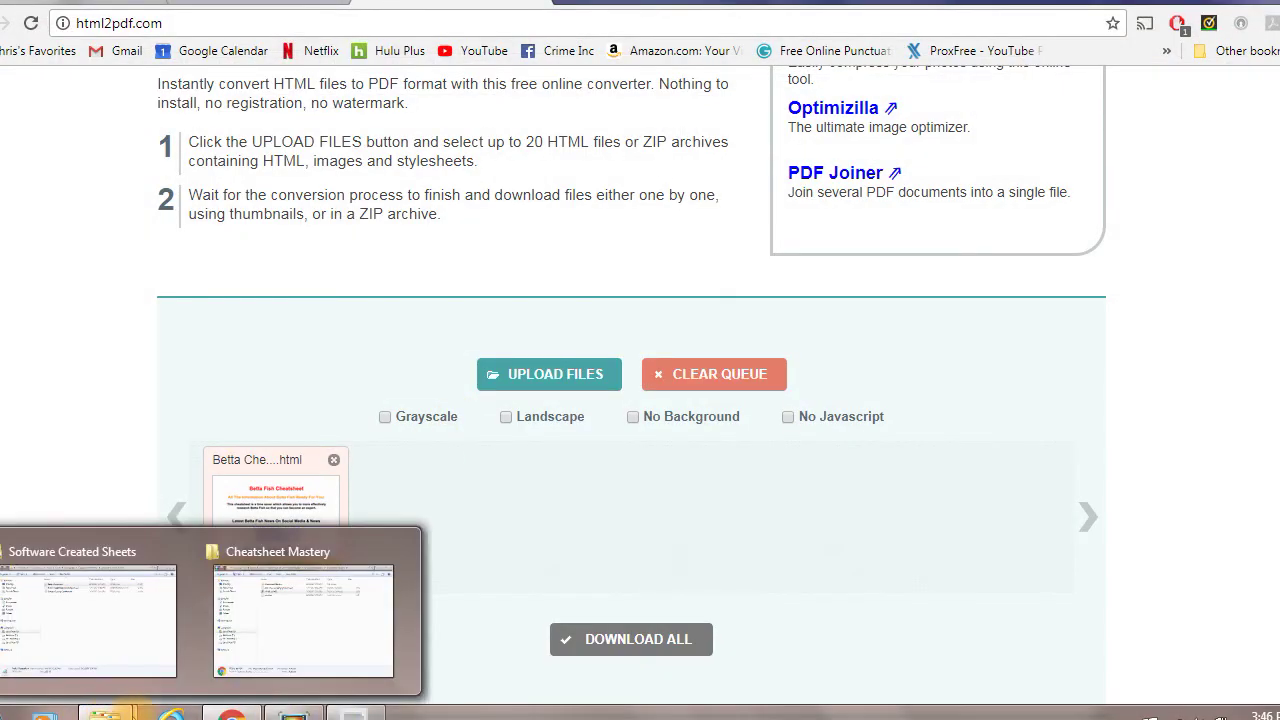
mouse_move(289, 644)
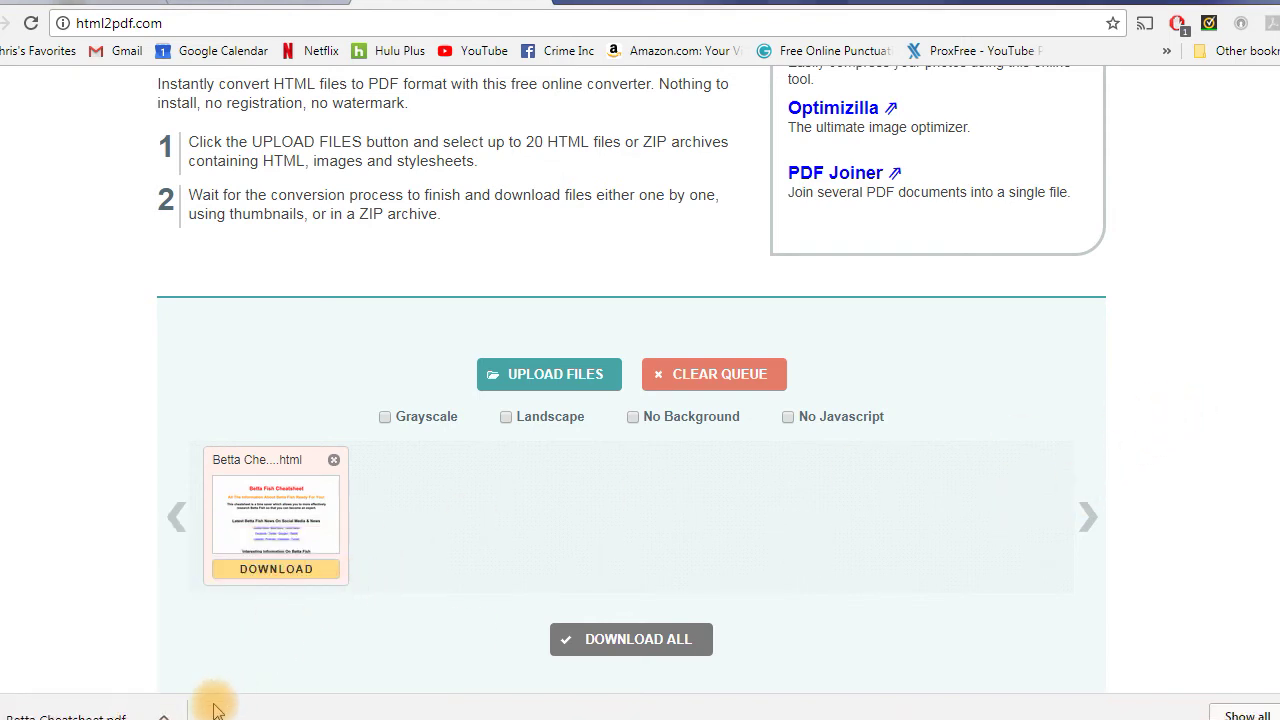
click(163, 714)
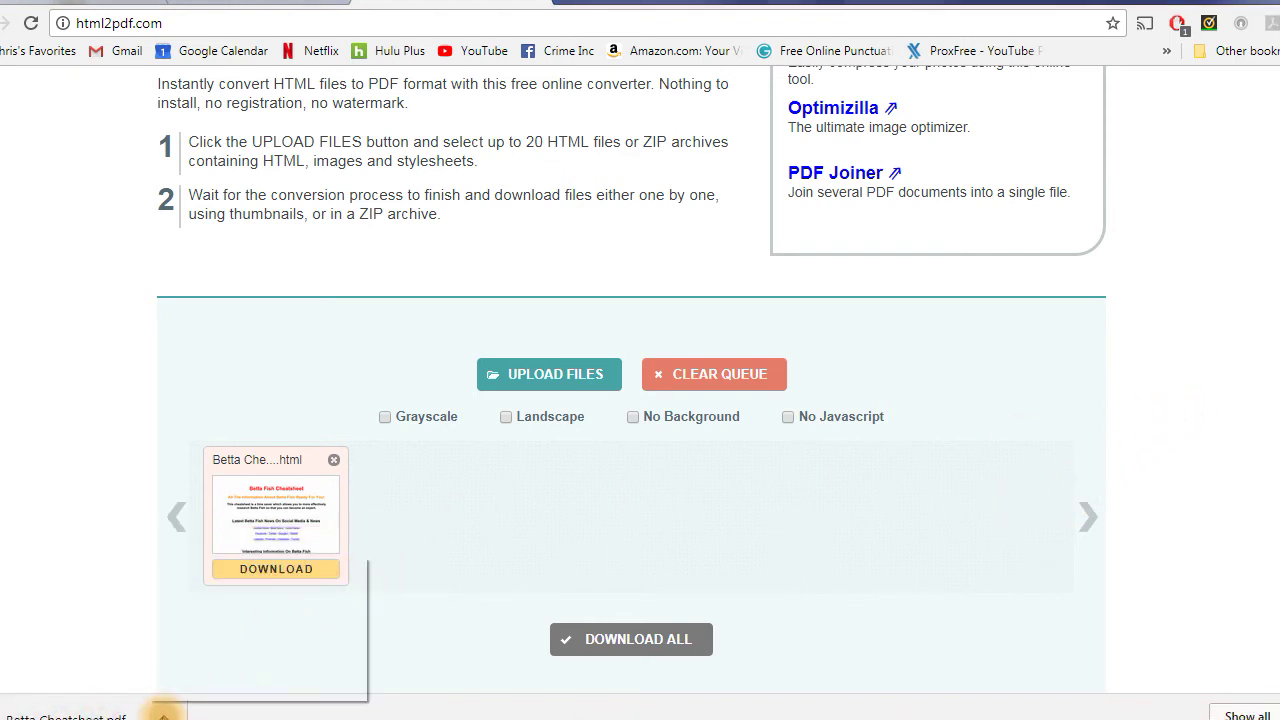
click(210, 578)
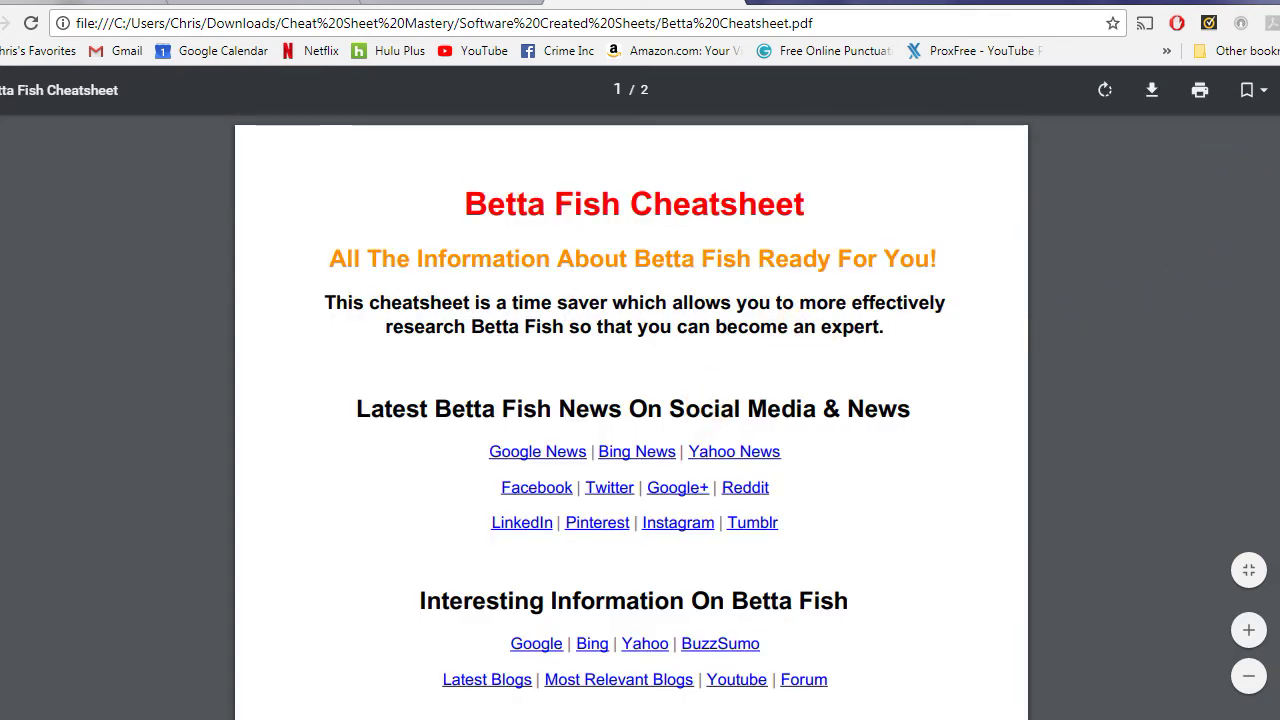
Step: Scroll through the Betta Cheatsheet PDF to the Amazon.com link under Top Selling Products
scroll(876, 383, down, 8)
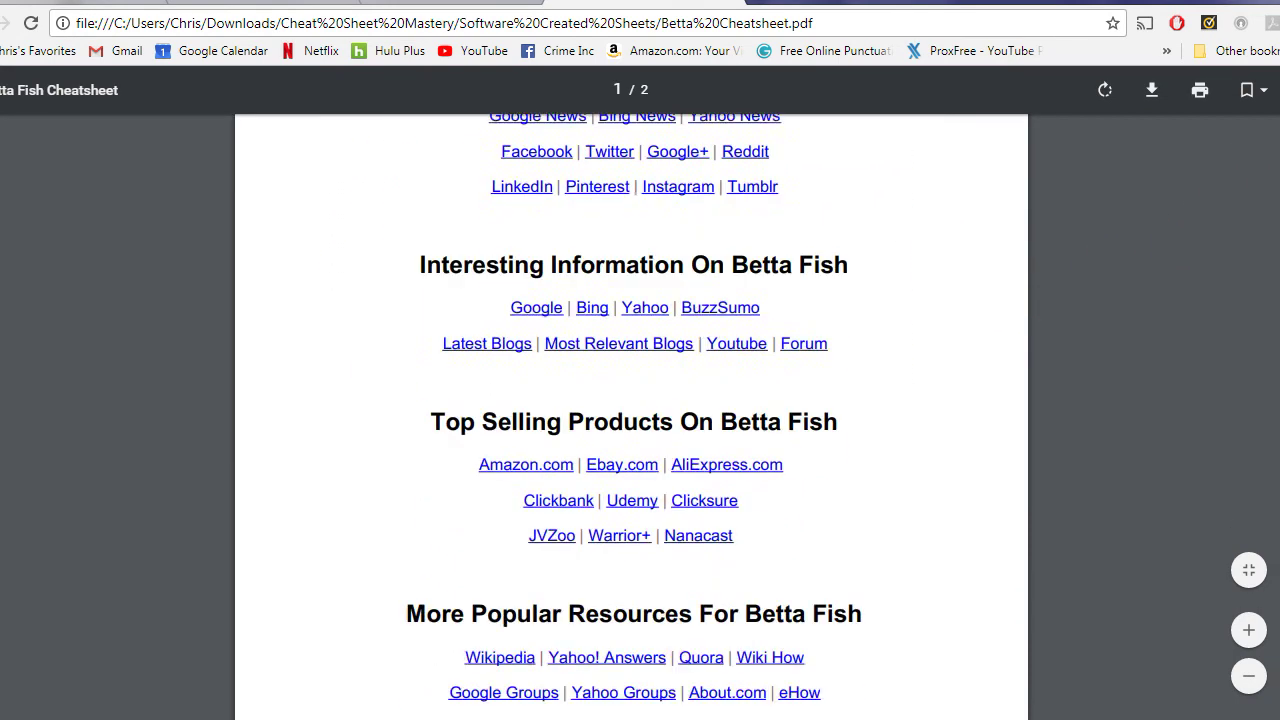
scroll(876, 383, down, 4)
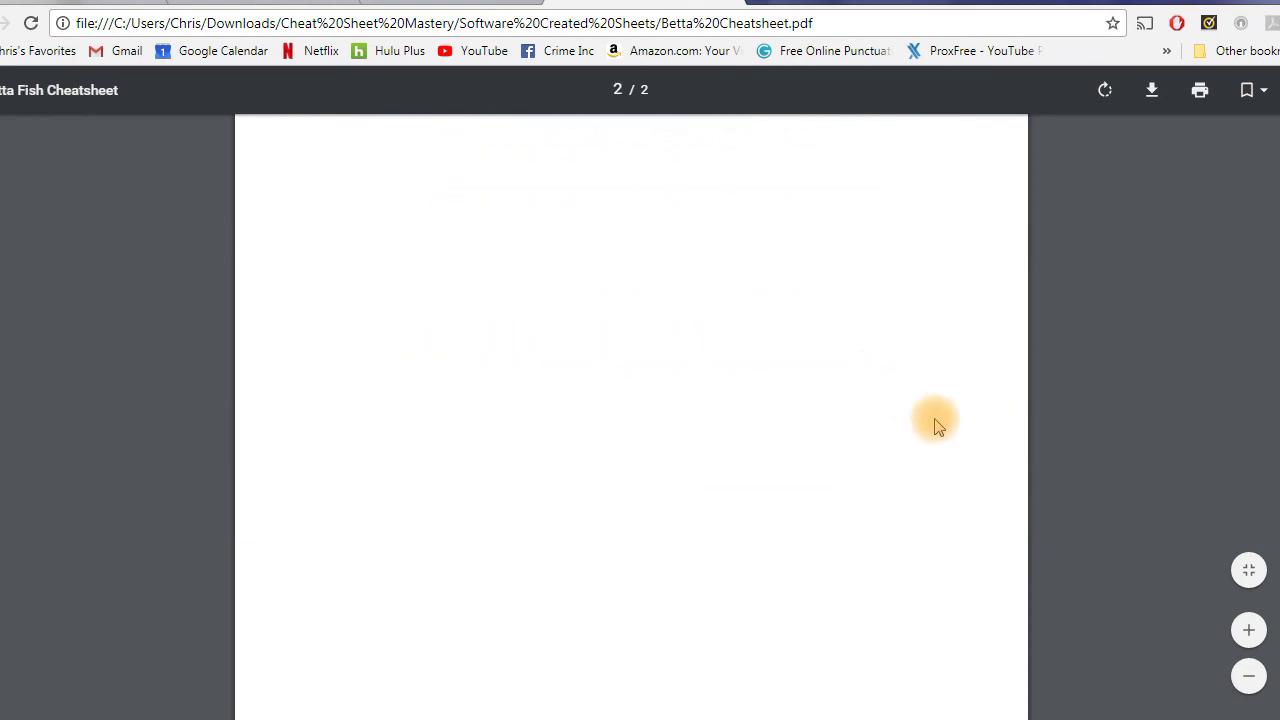
scroll(948, 432, up, 4)
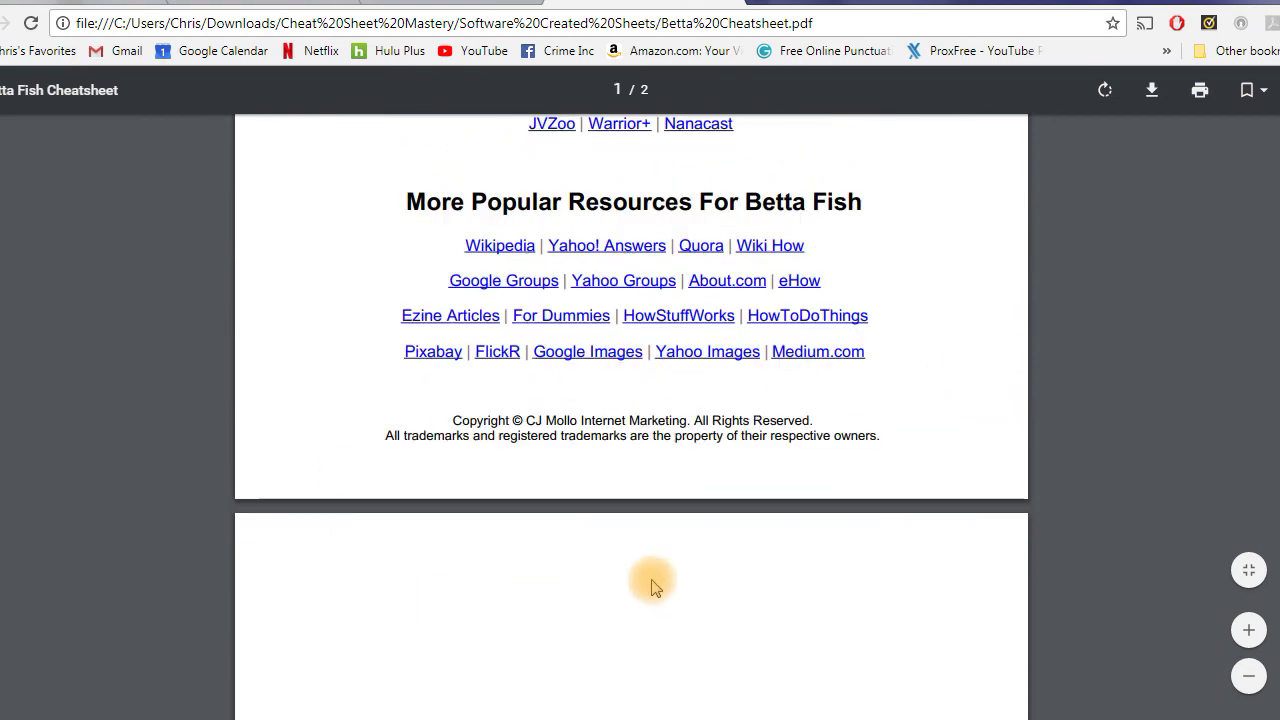
scroll(1083, 570, up, 2)
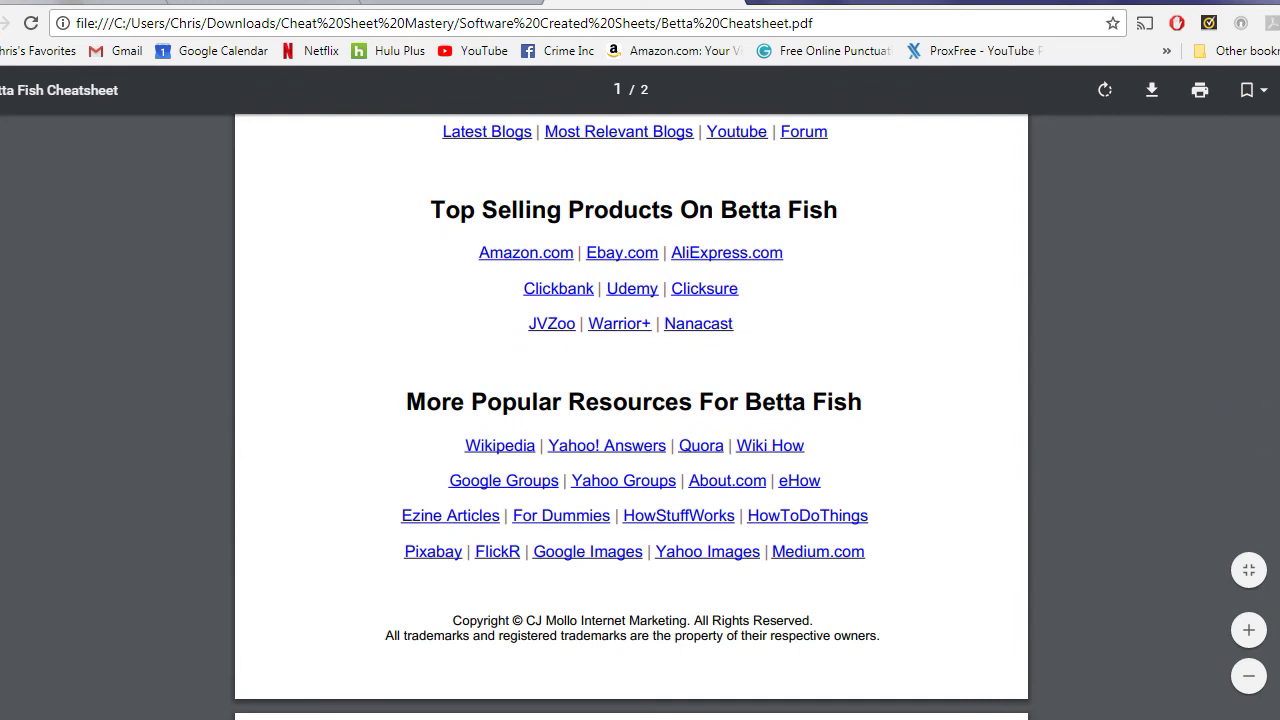
scroll(632, 417, up, 6)
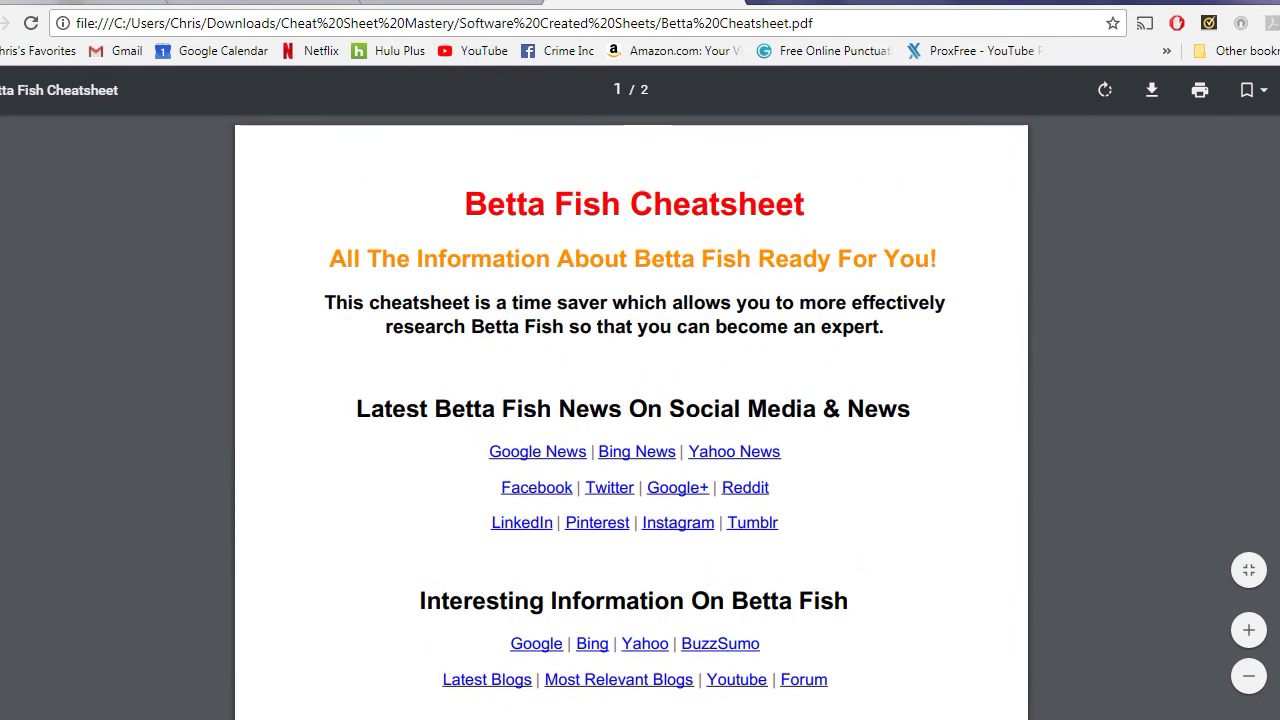
scroll(1175, 358, down, 2)
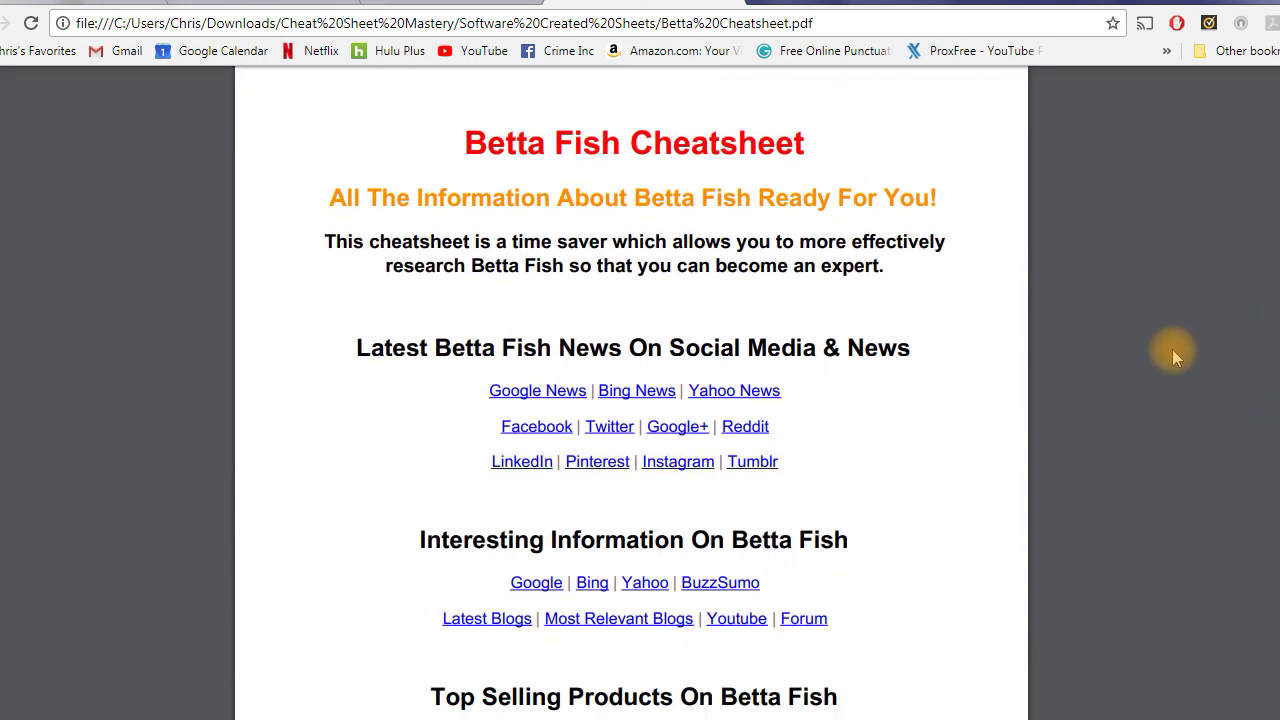
scroll(1172, 351, down, 10)
scroll(740, 291, up, 2)
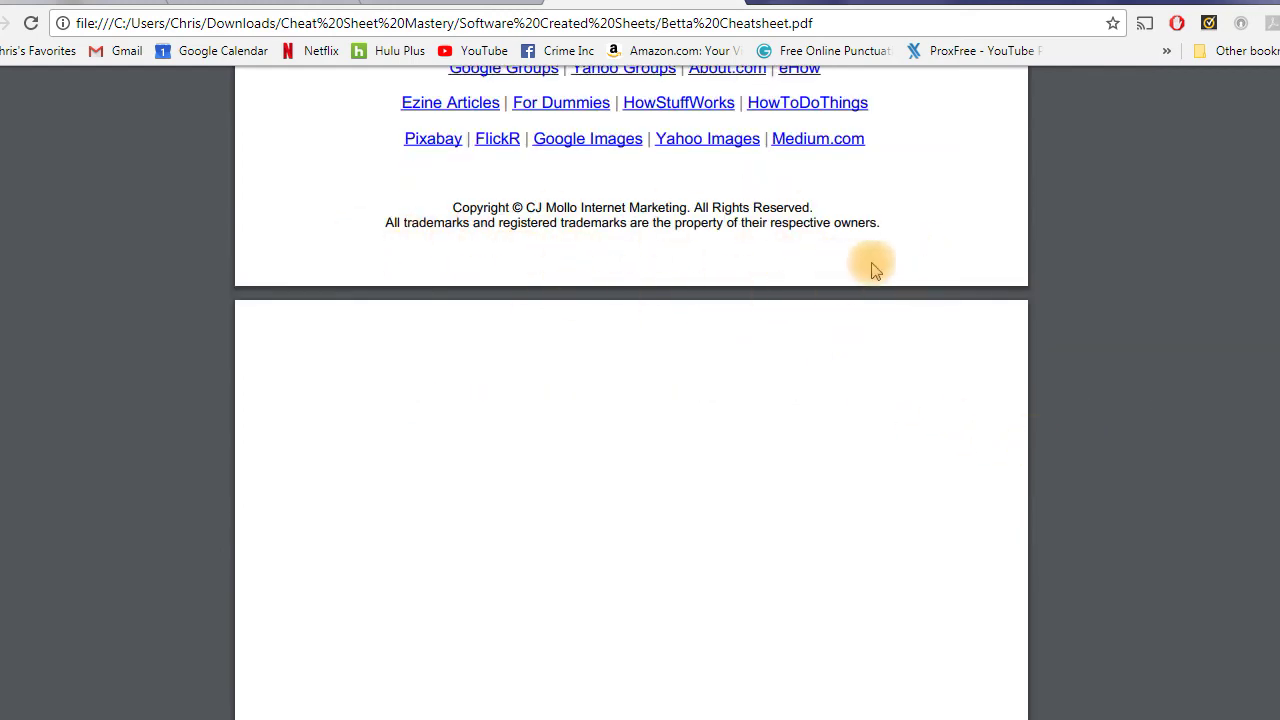
scroll(631, 390, up, 5)
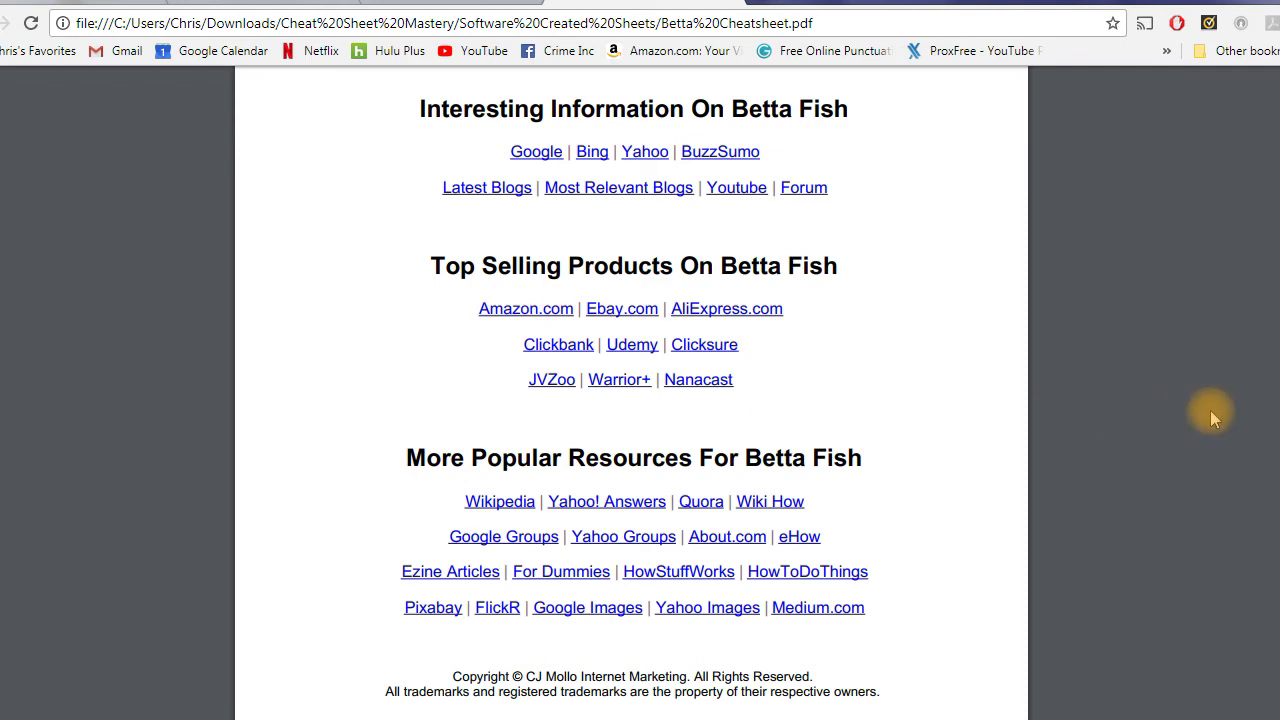
scroll(1262, 410, up, 1)
scroll(960, 408, up, 2)
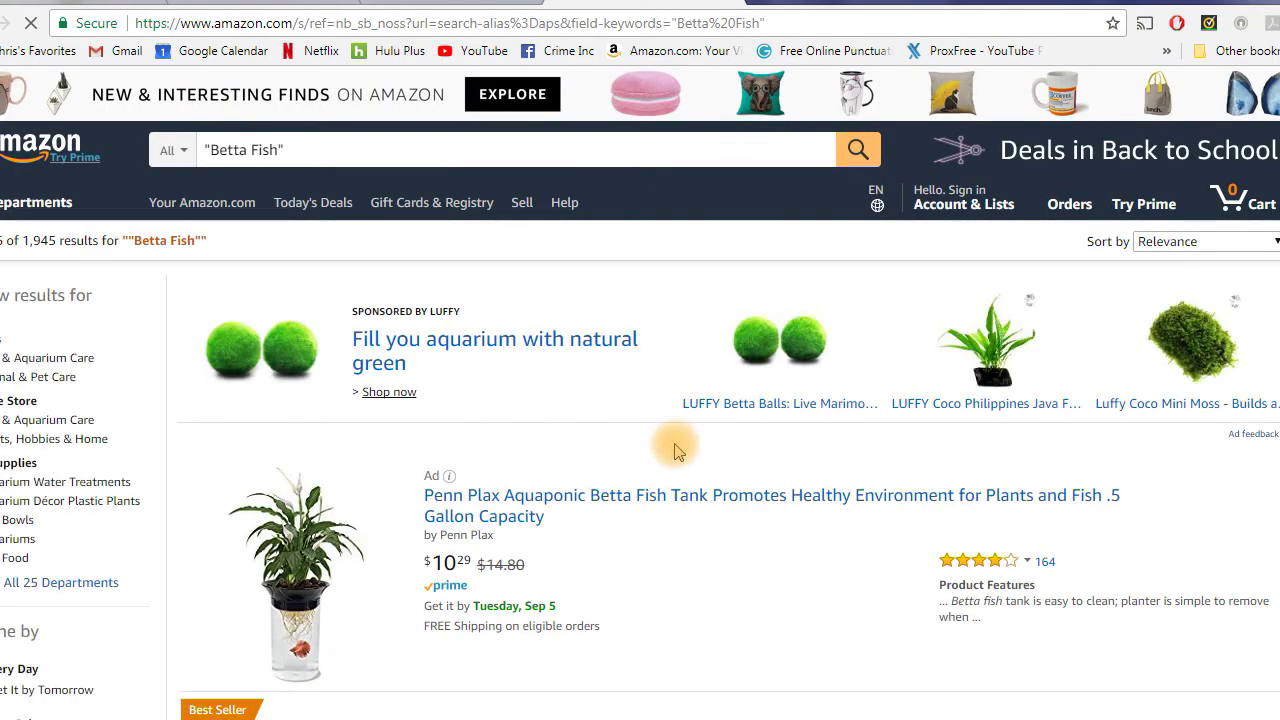
Step: Scroll down Amazon's Betta Fish results and open the TetraBetta PLUS Mini Pellets listing
scroll(671, 443, down, 4)
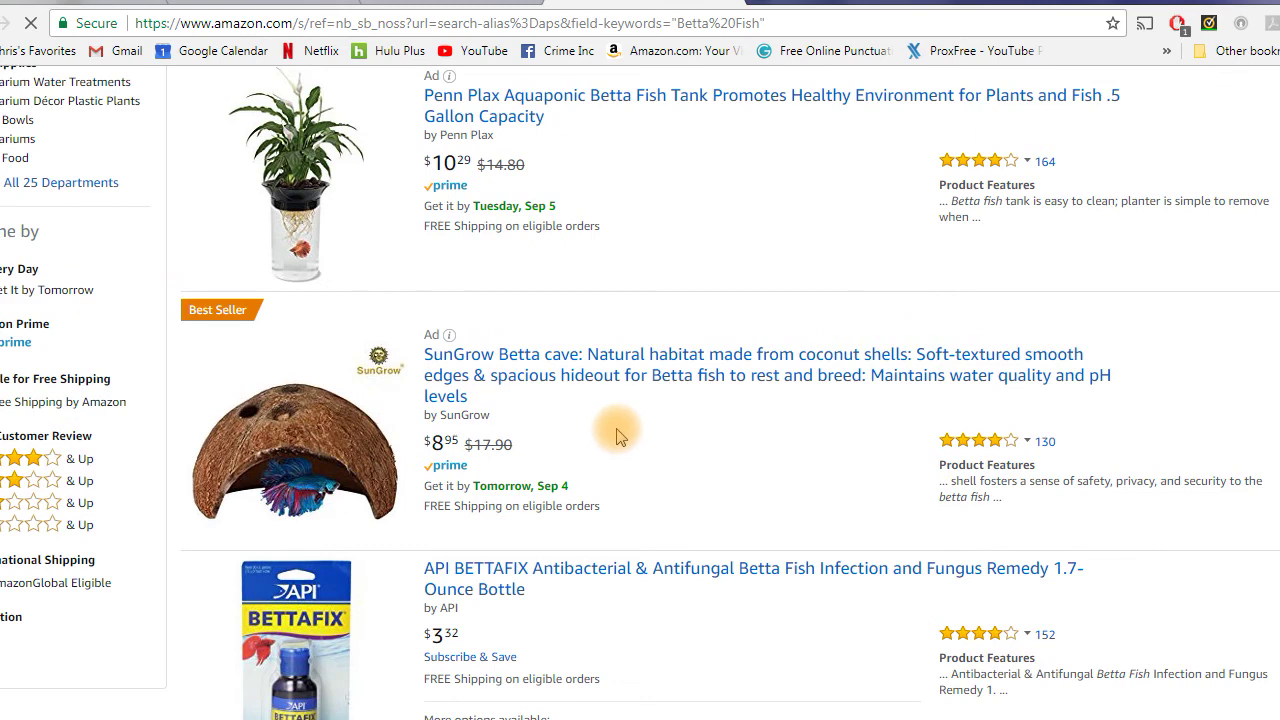
scroll(614, 429, down, 2)
scroll(520, 460, down, 3)
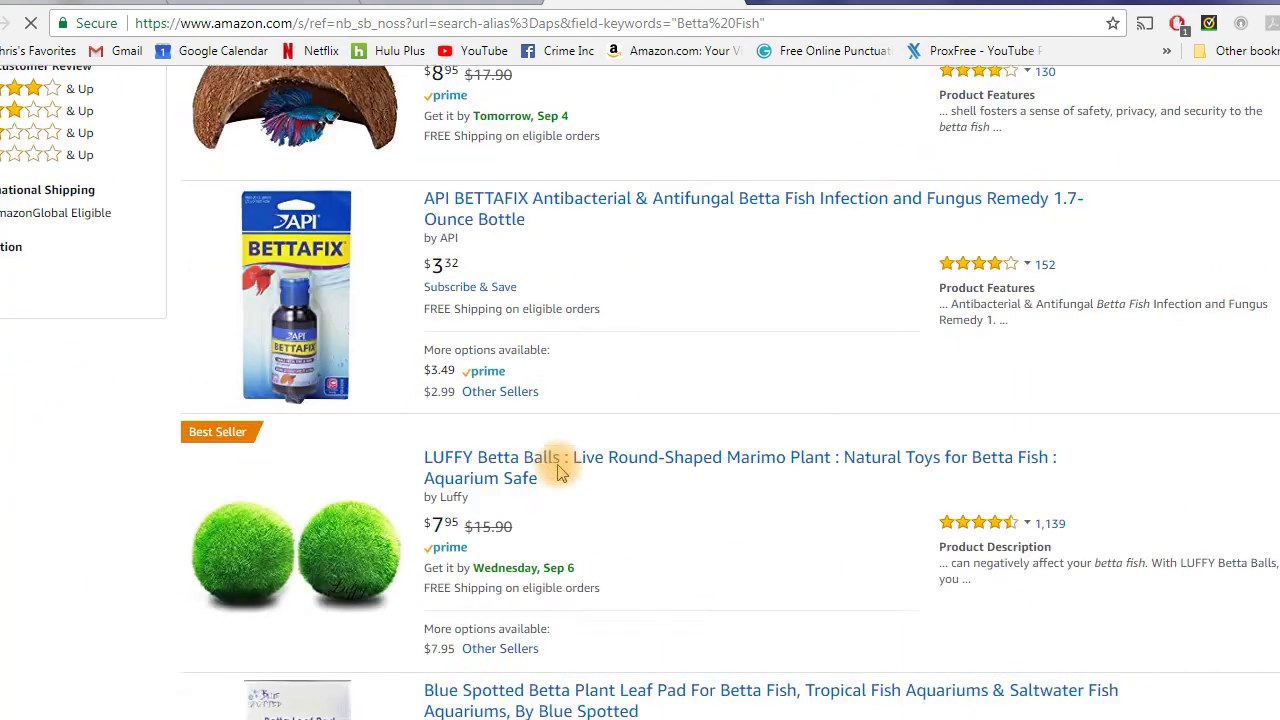
scroll(432, 405, down, 1)
scroll(432, 405, down, 2)
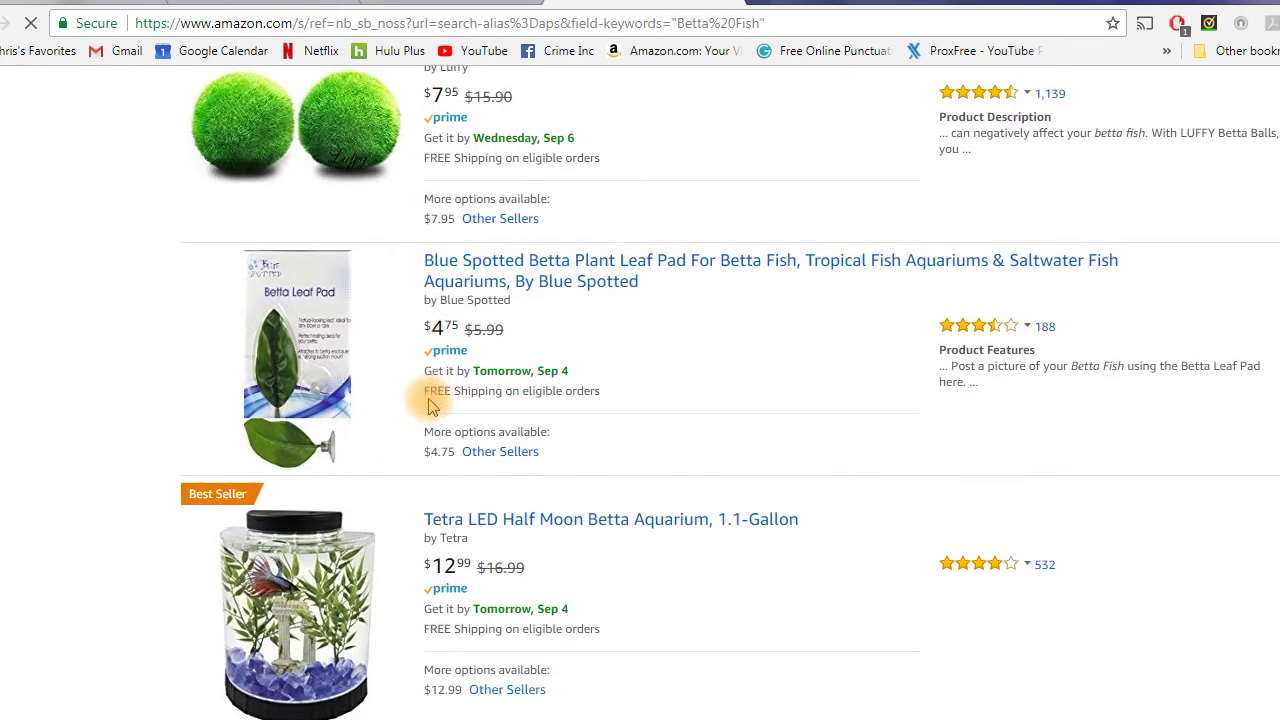
scroll(550, 350, down, 3)
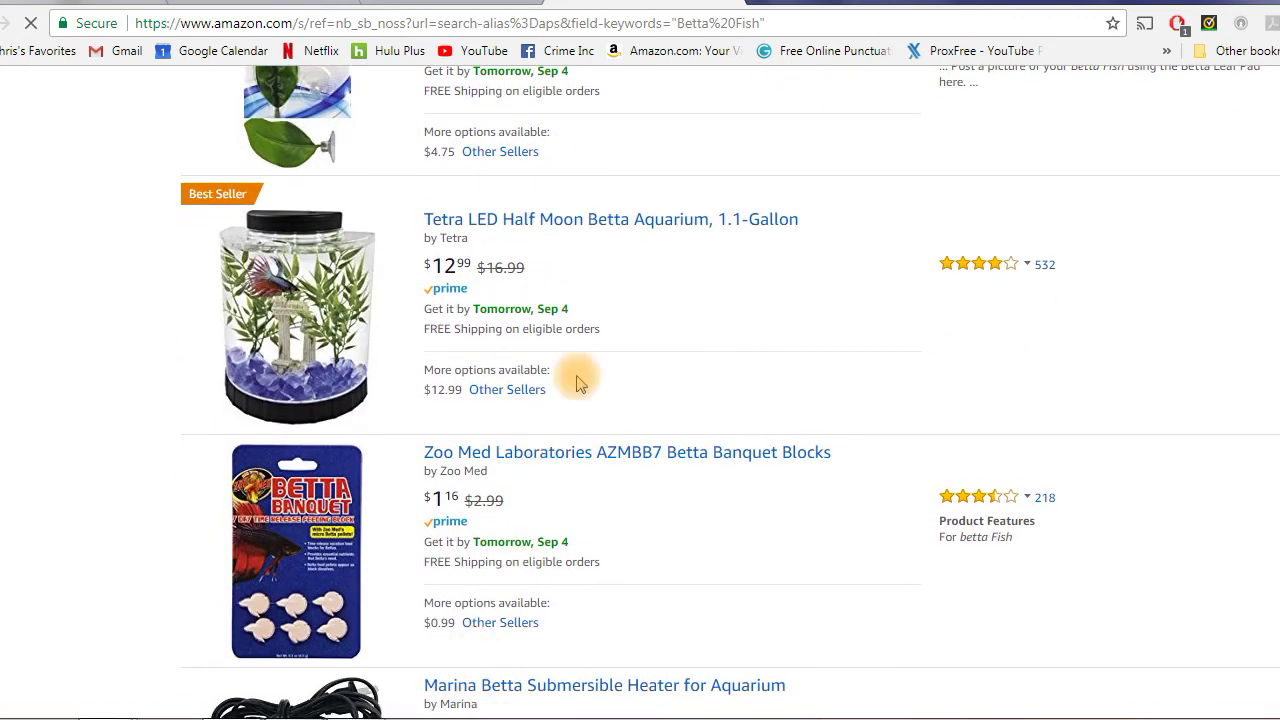
scroll(578, 383, down, 5)
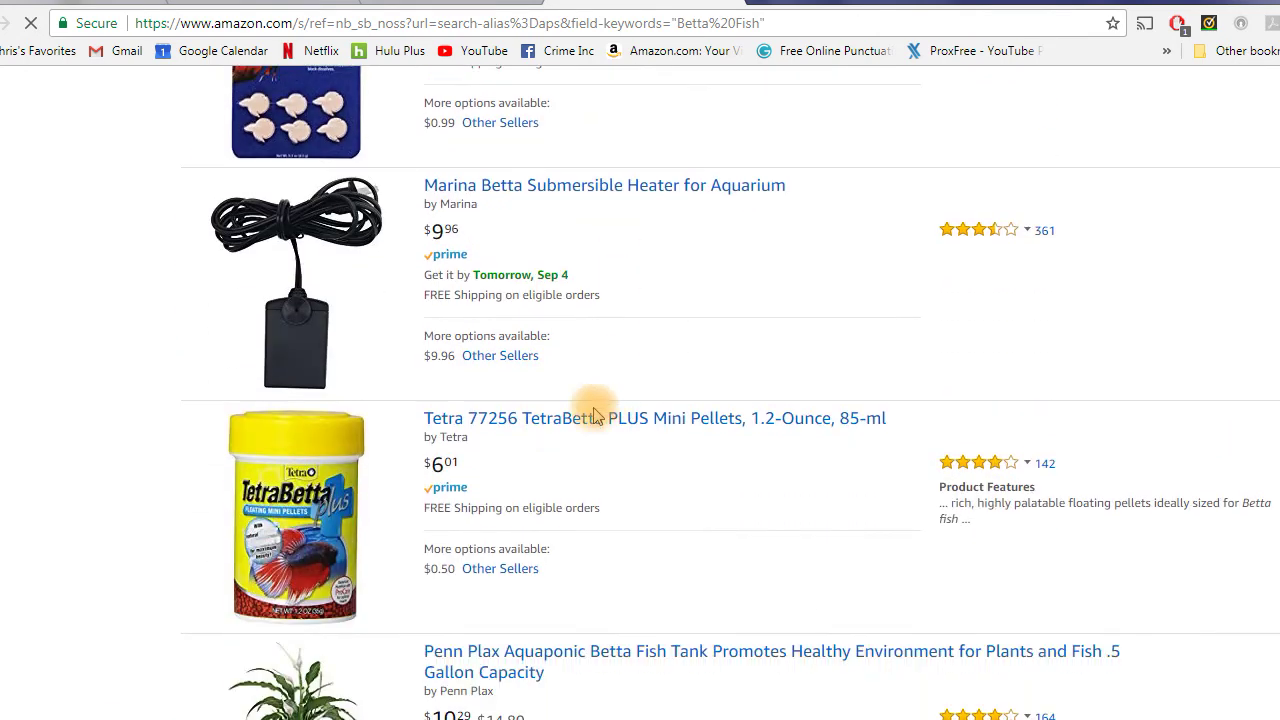
click(668, 410)
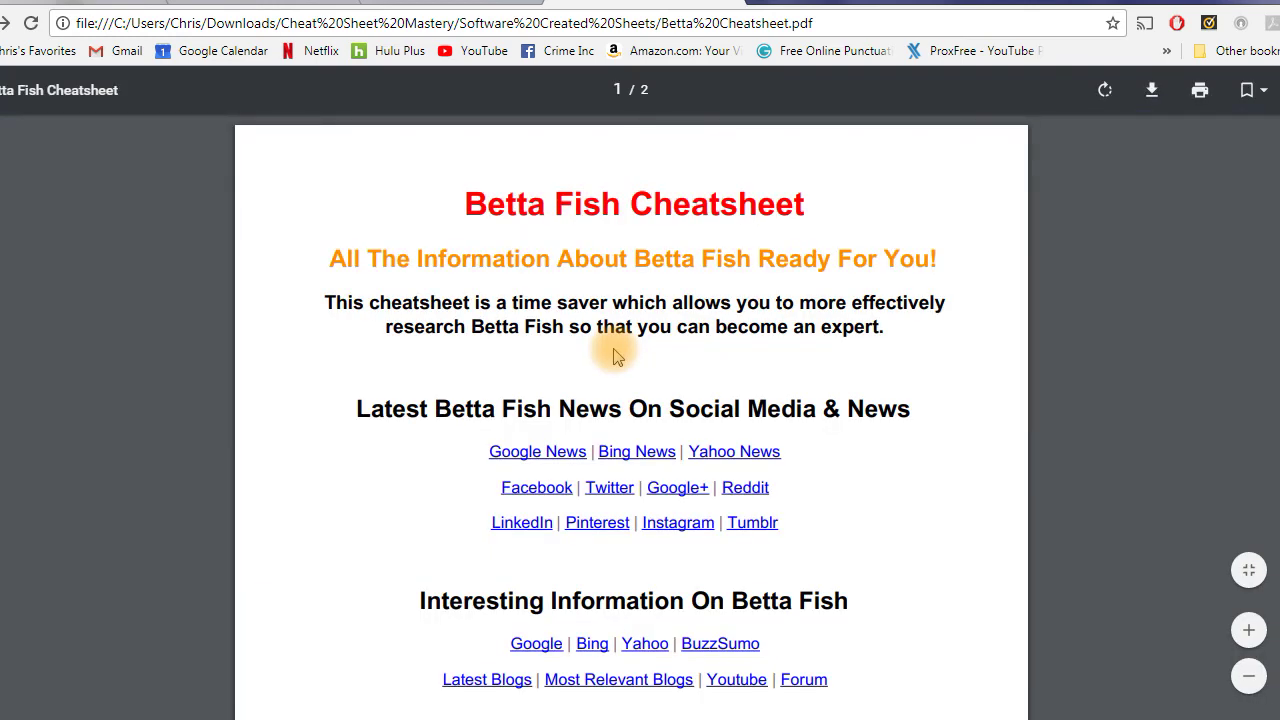
scroll(1018, 378, down, 2)
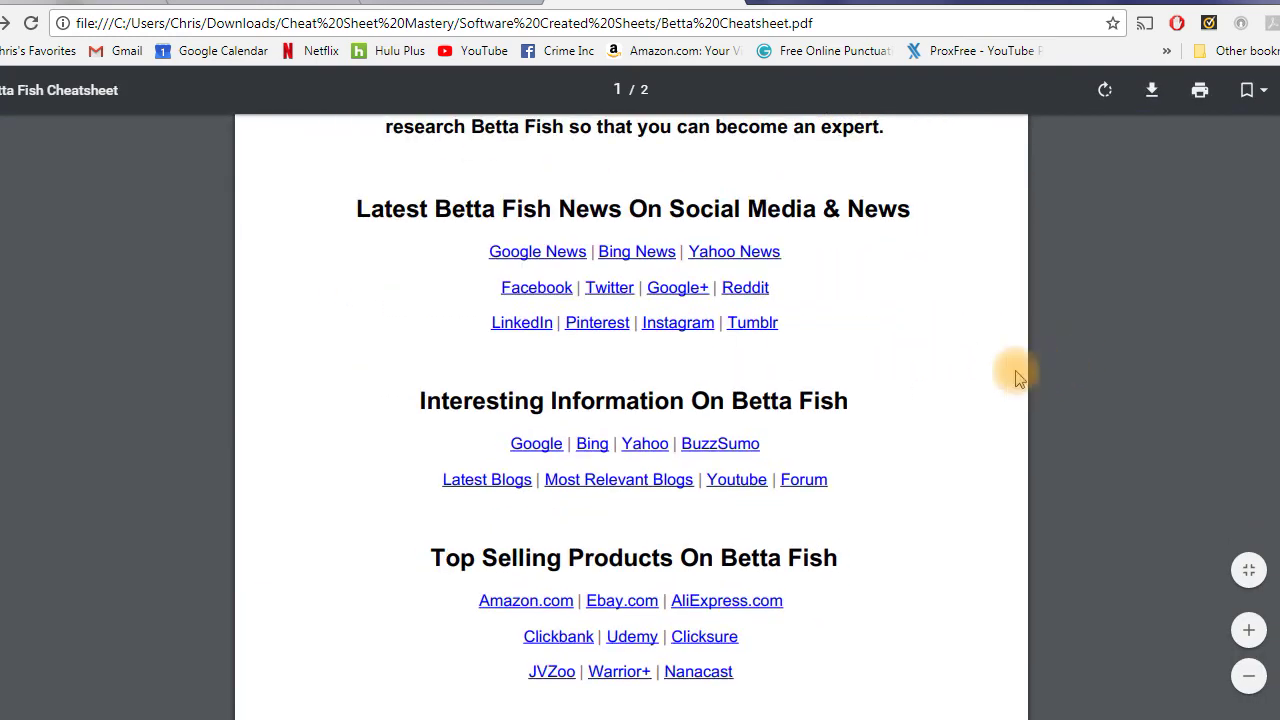
scroll(734, 428, down, 3)
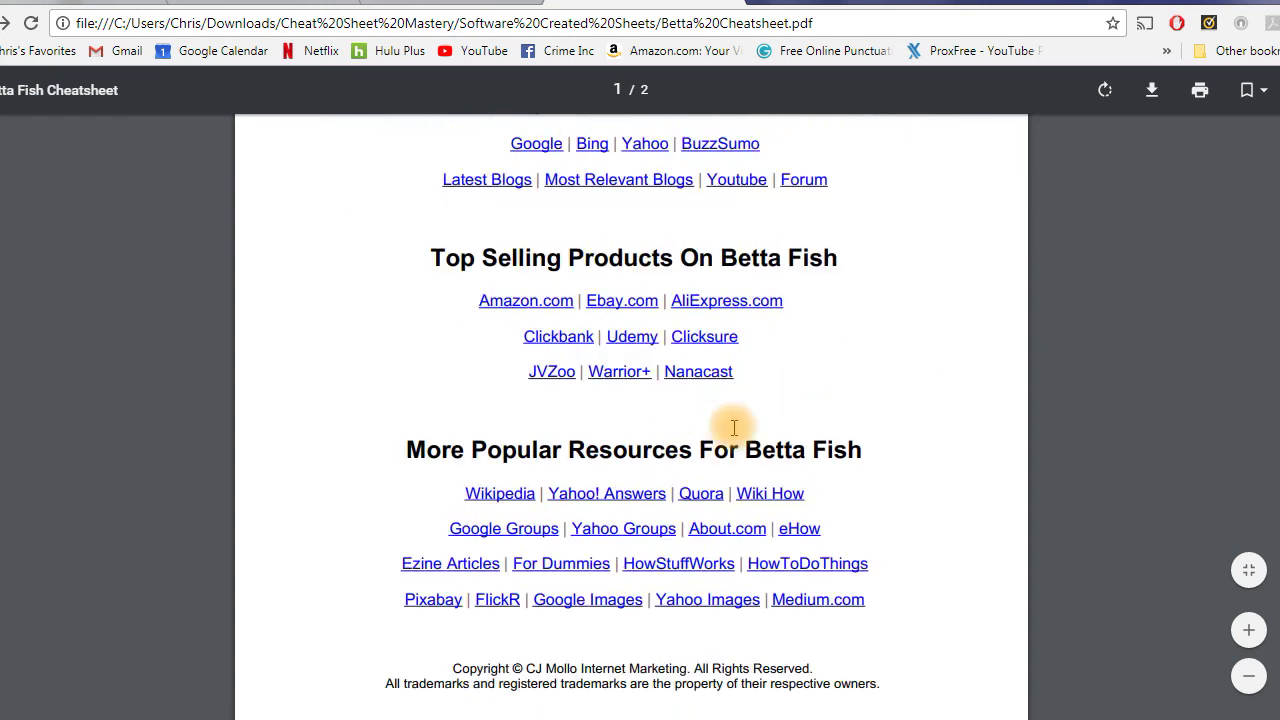
scroll(652, 476, down, 1)
scroll(652, 476, up, 2)
scroll(668, 400, up, 4)
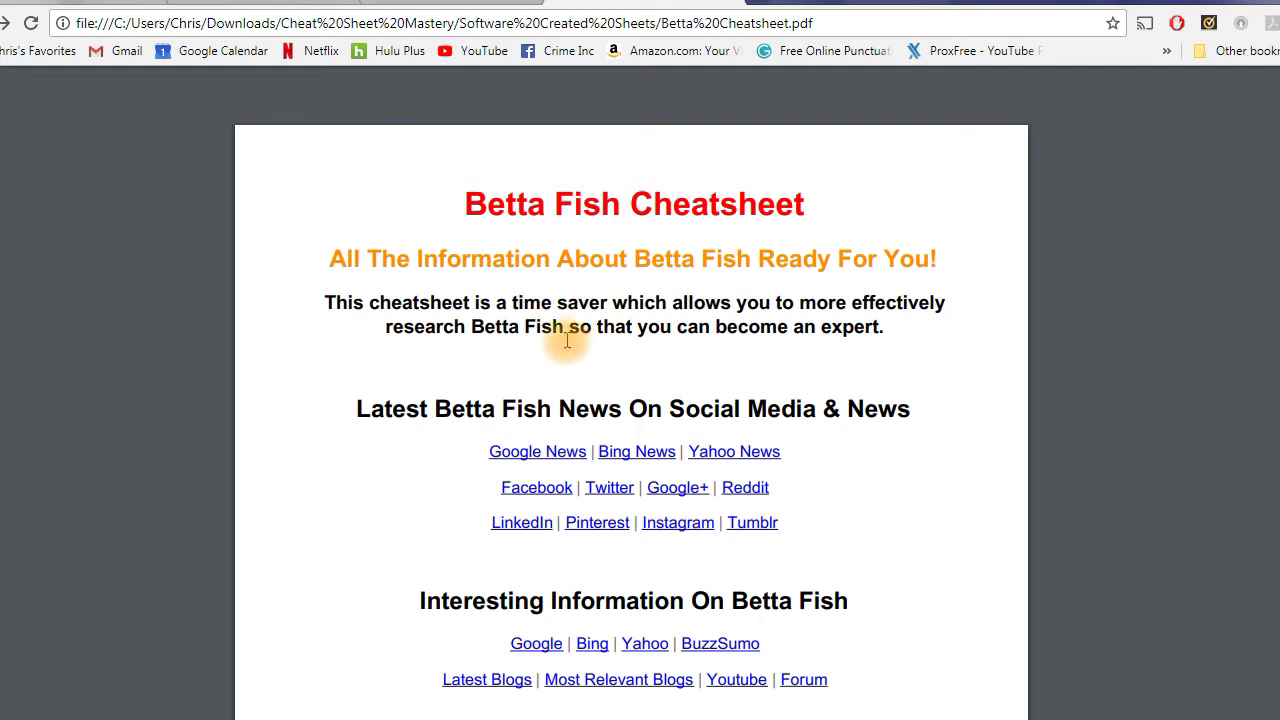
scroll(680, 360, down, 1)
scroll(588, 428, down, 5)
scroll(700, 380, up, 6)
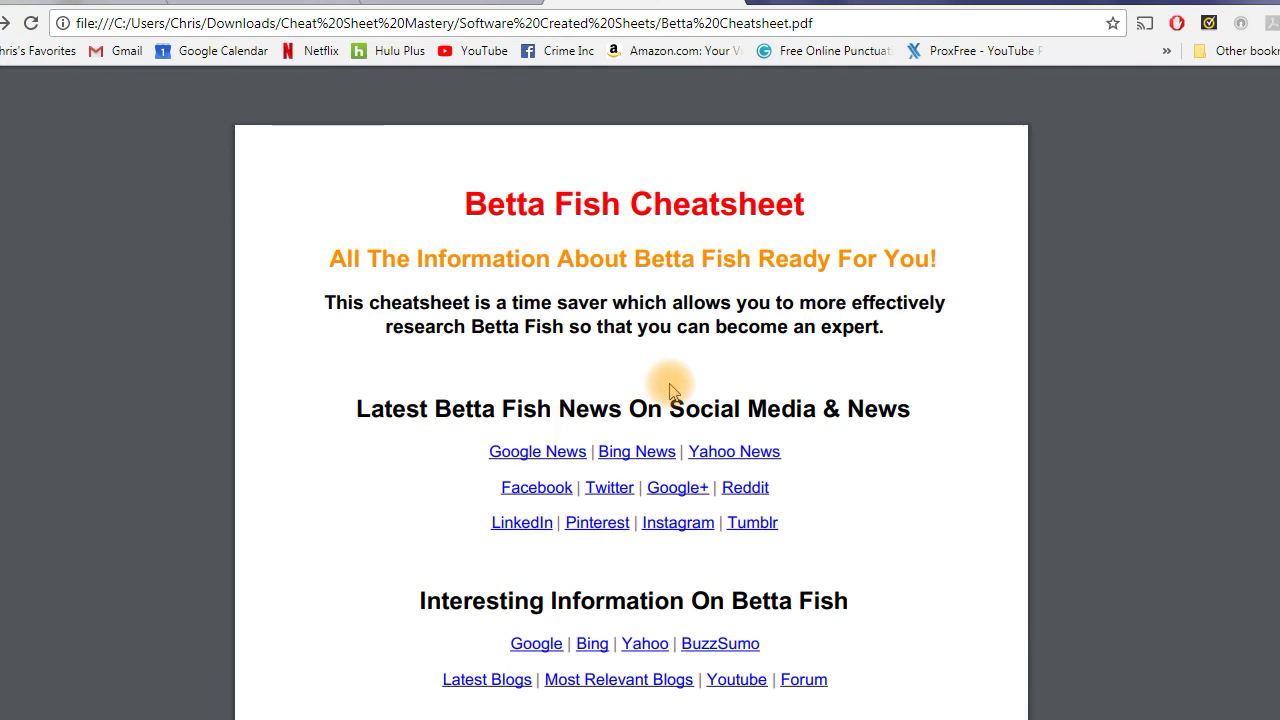
scroll(670, 390, down, 8)
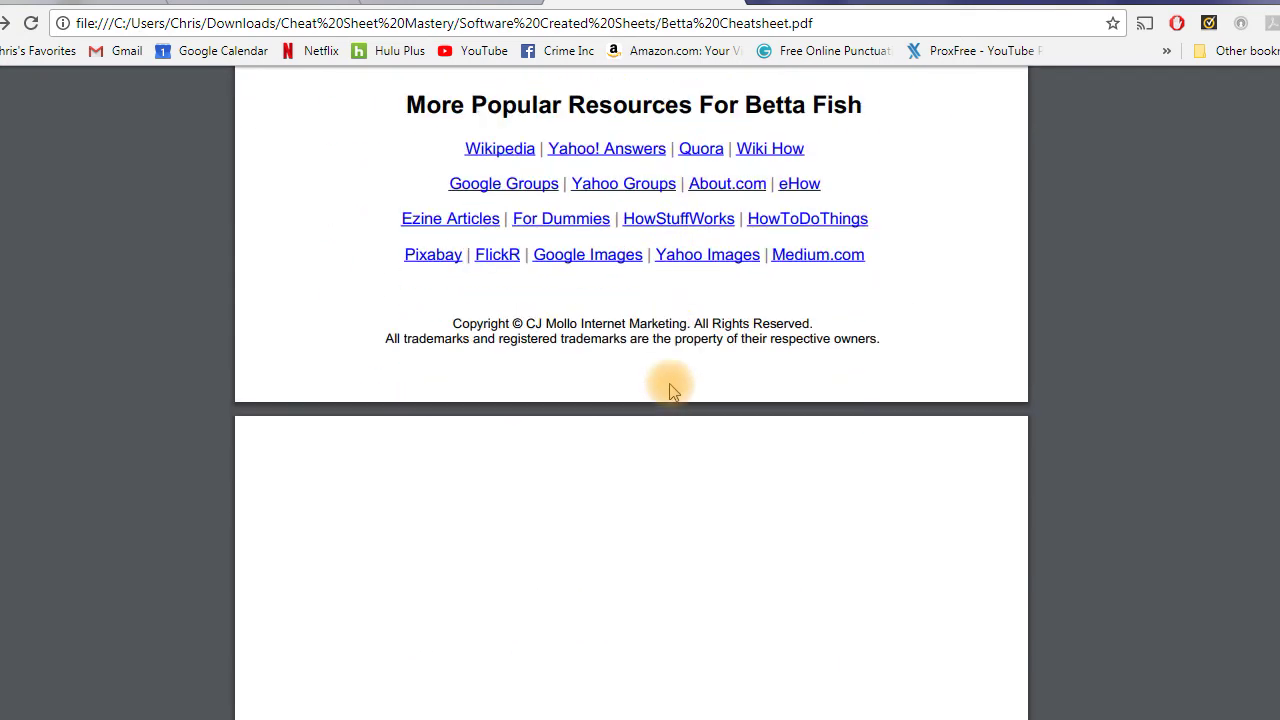
scroll(690, 400, up, 3)
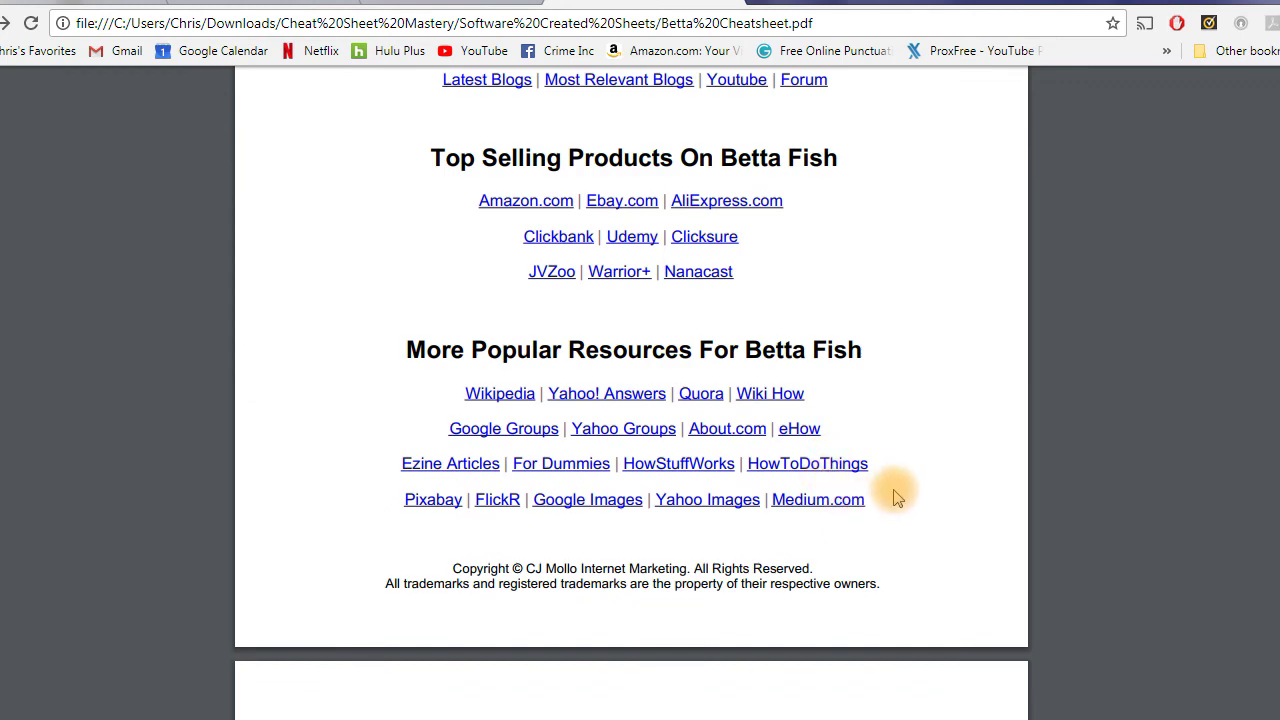
scroll(897, 497, up, 1)
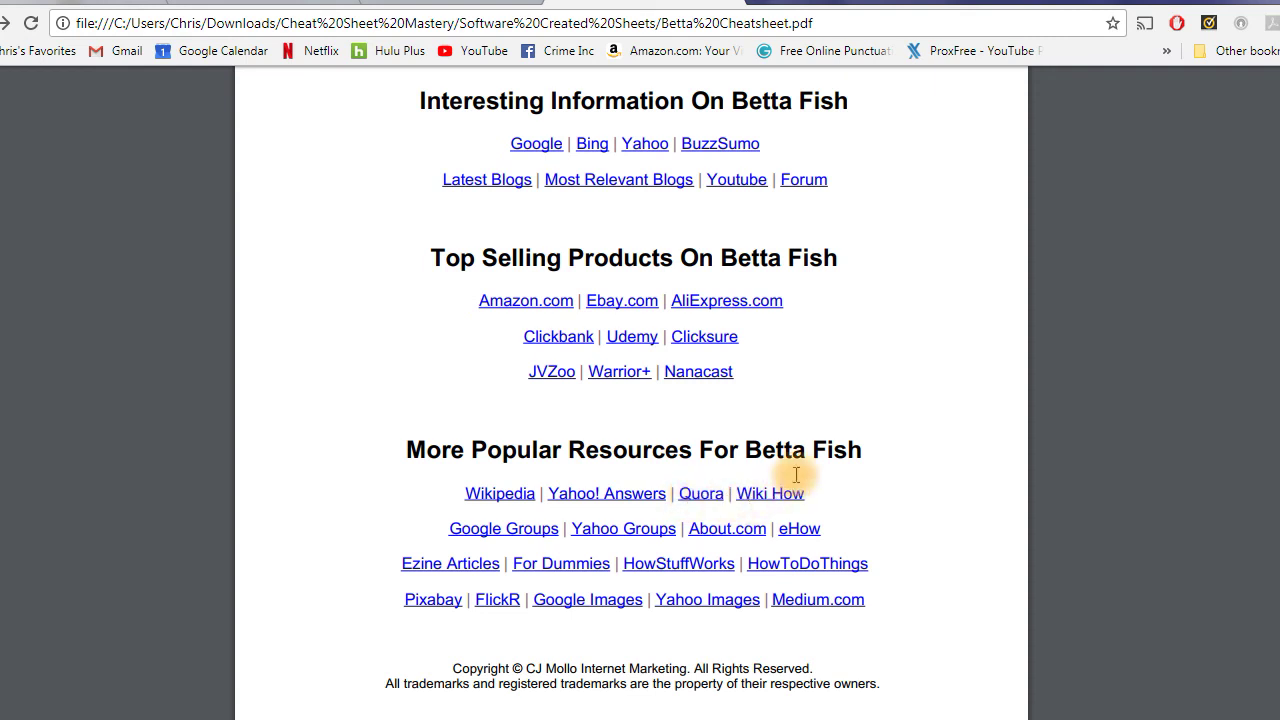
Step: Follow the PDF's Quora link and scroll through Quora's 'Betta Fish' search results
click(703, 494)
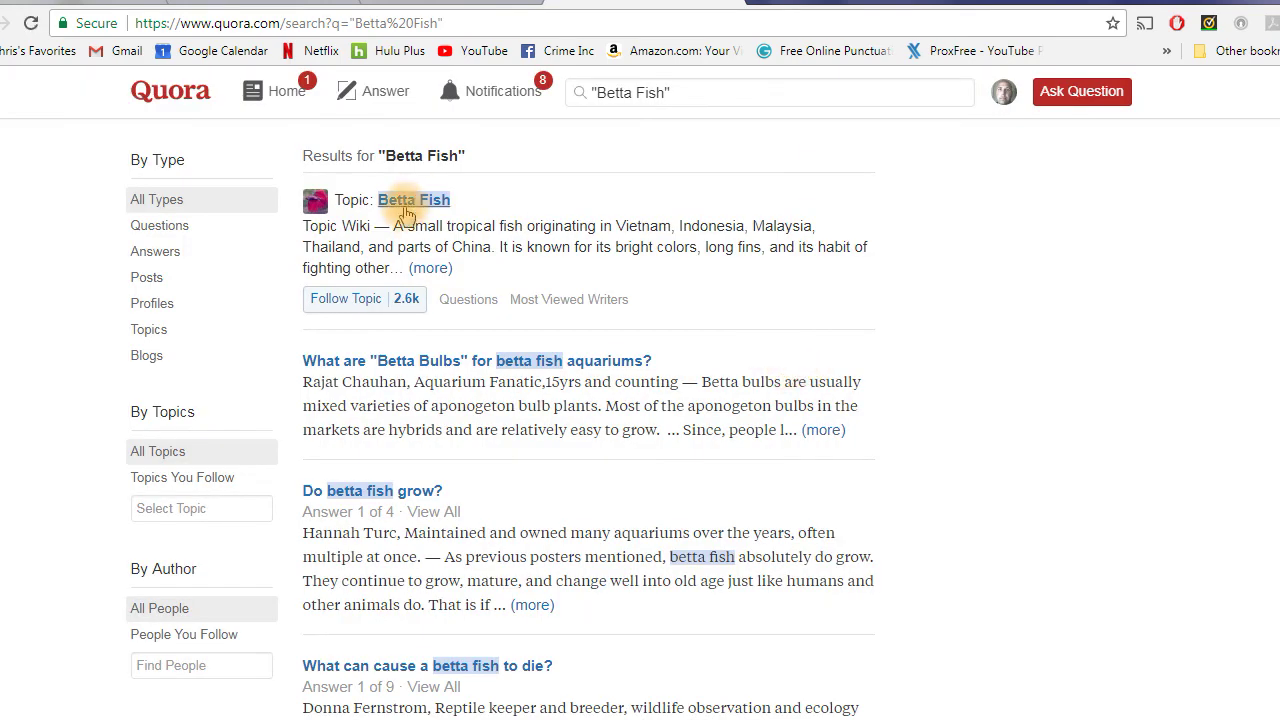
scroll(500, 410, down, 1)
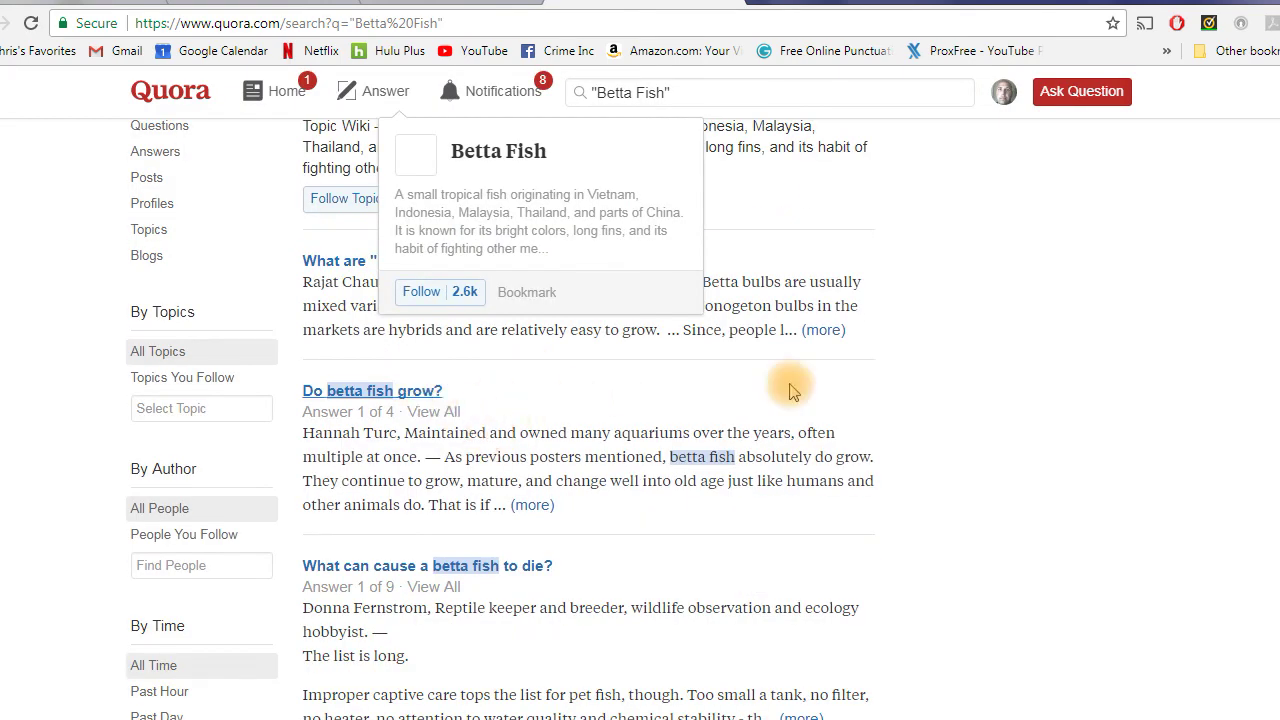
scroll(900, 333, down, 2)
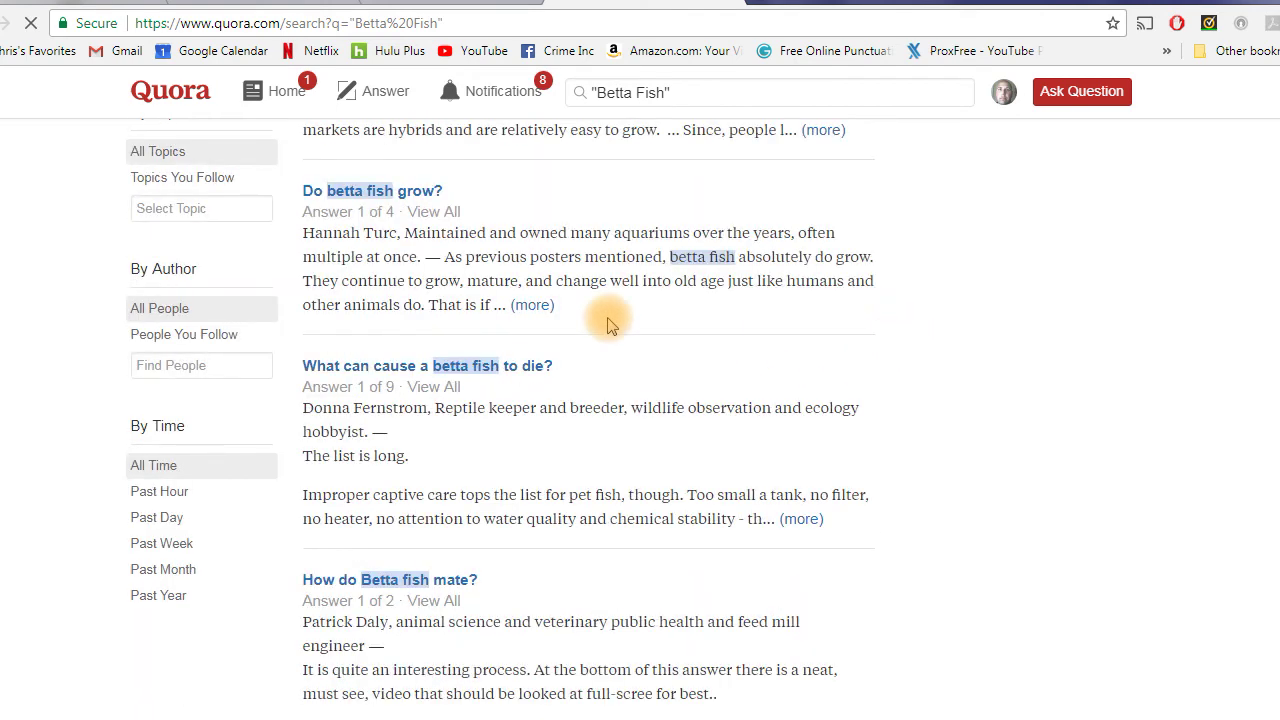
scroll(976, 434, down, 1)
scroll(976, 434, down, 3)
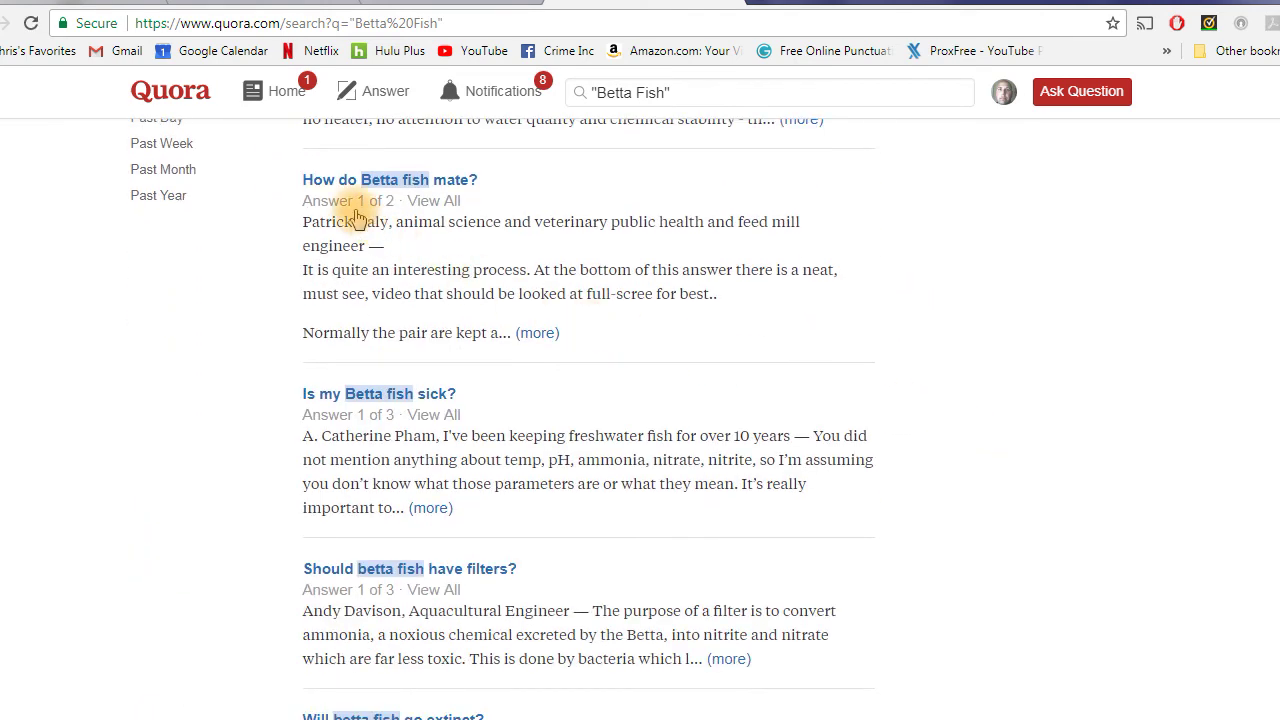
scroll(571, 335, down, 1)
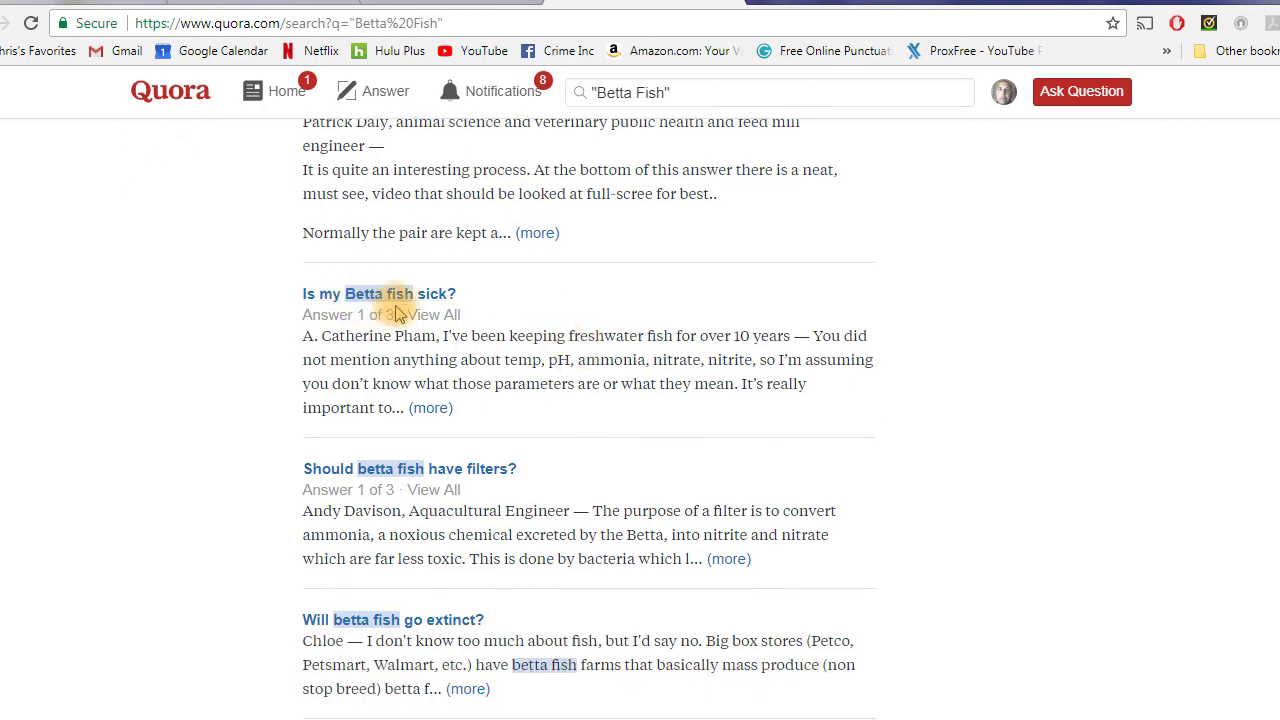
scroll(809, 414, down, 5)
scroll(1036, 427, up, 10)
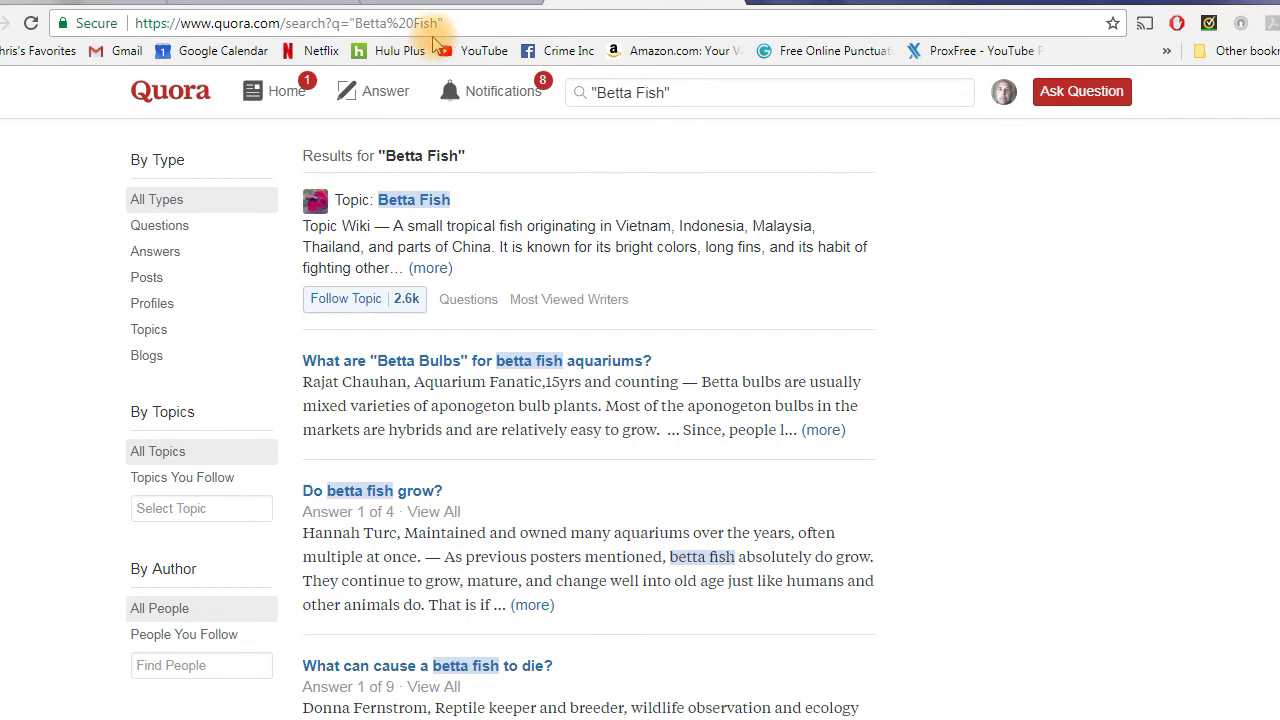
mouse_move(355, 714)
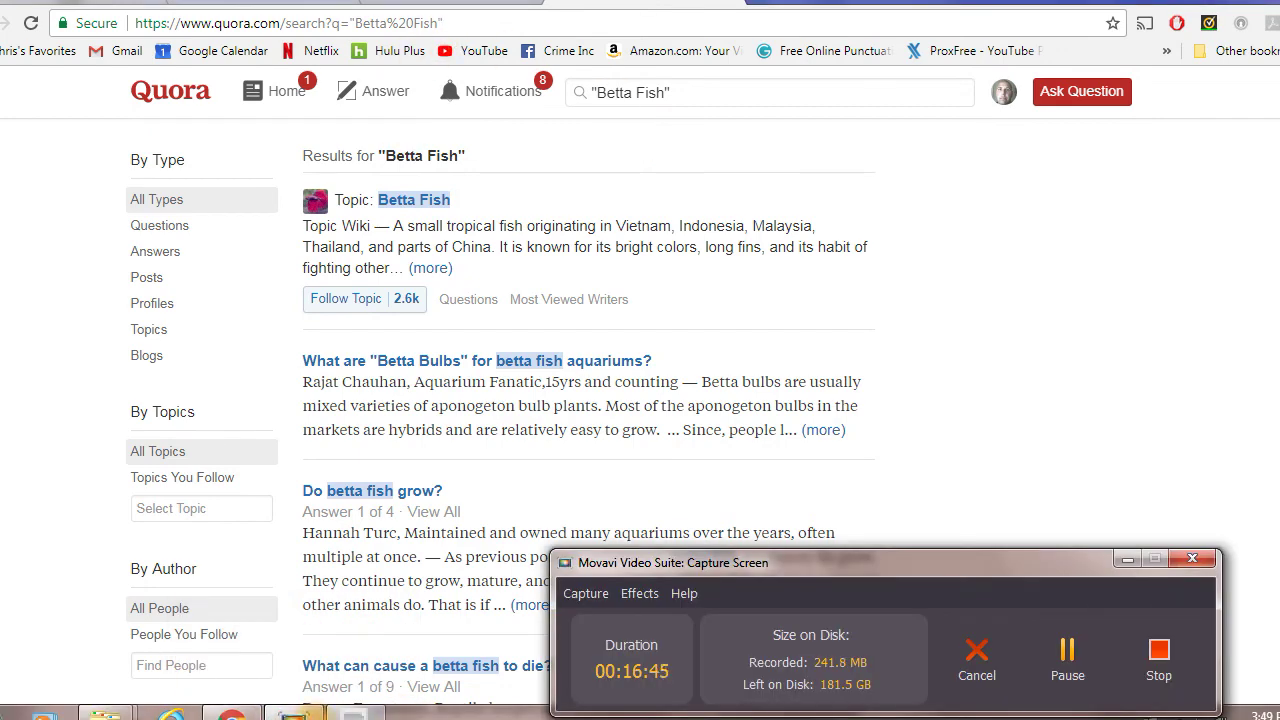
Step: Bring the CheatSheet Mastery Cheatsheet Generator window back to the front from the taskbar
click(456, 679)
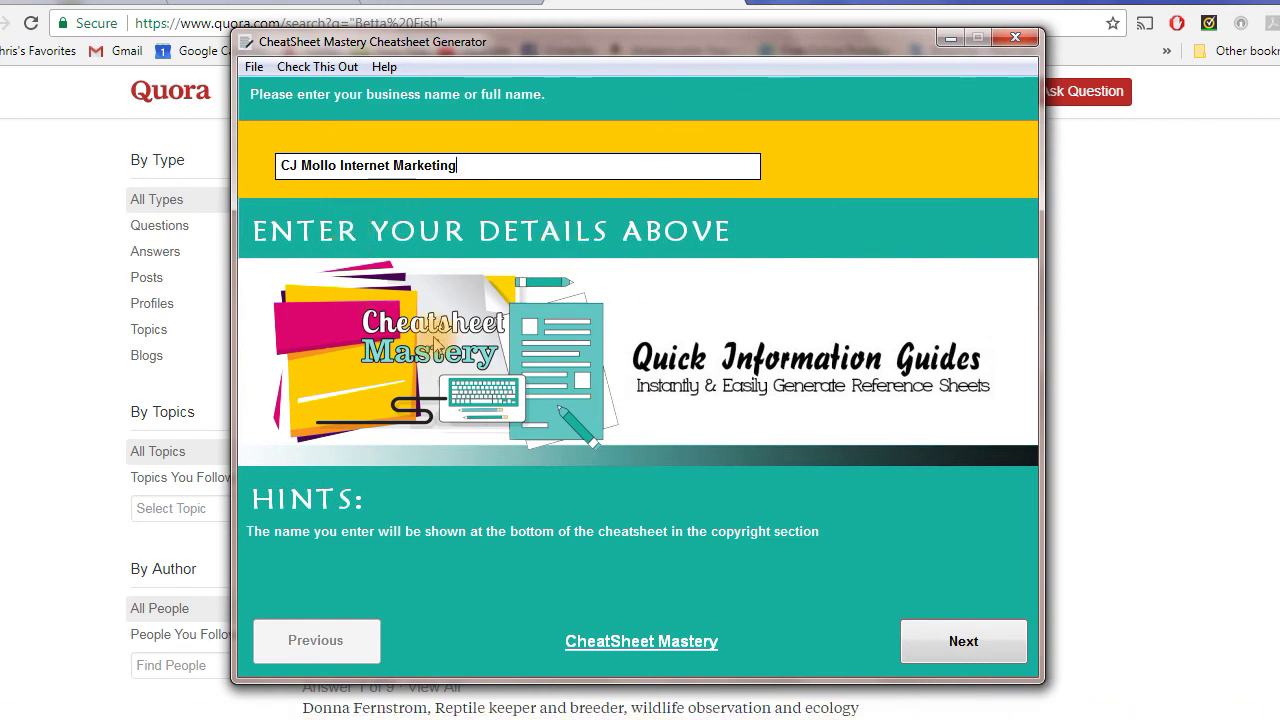